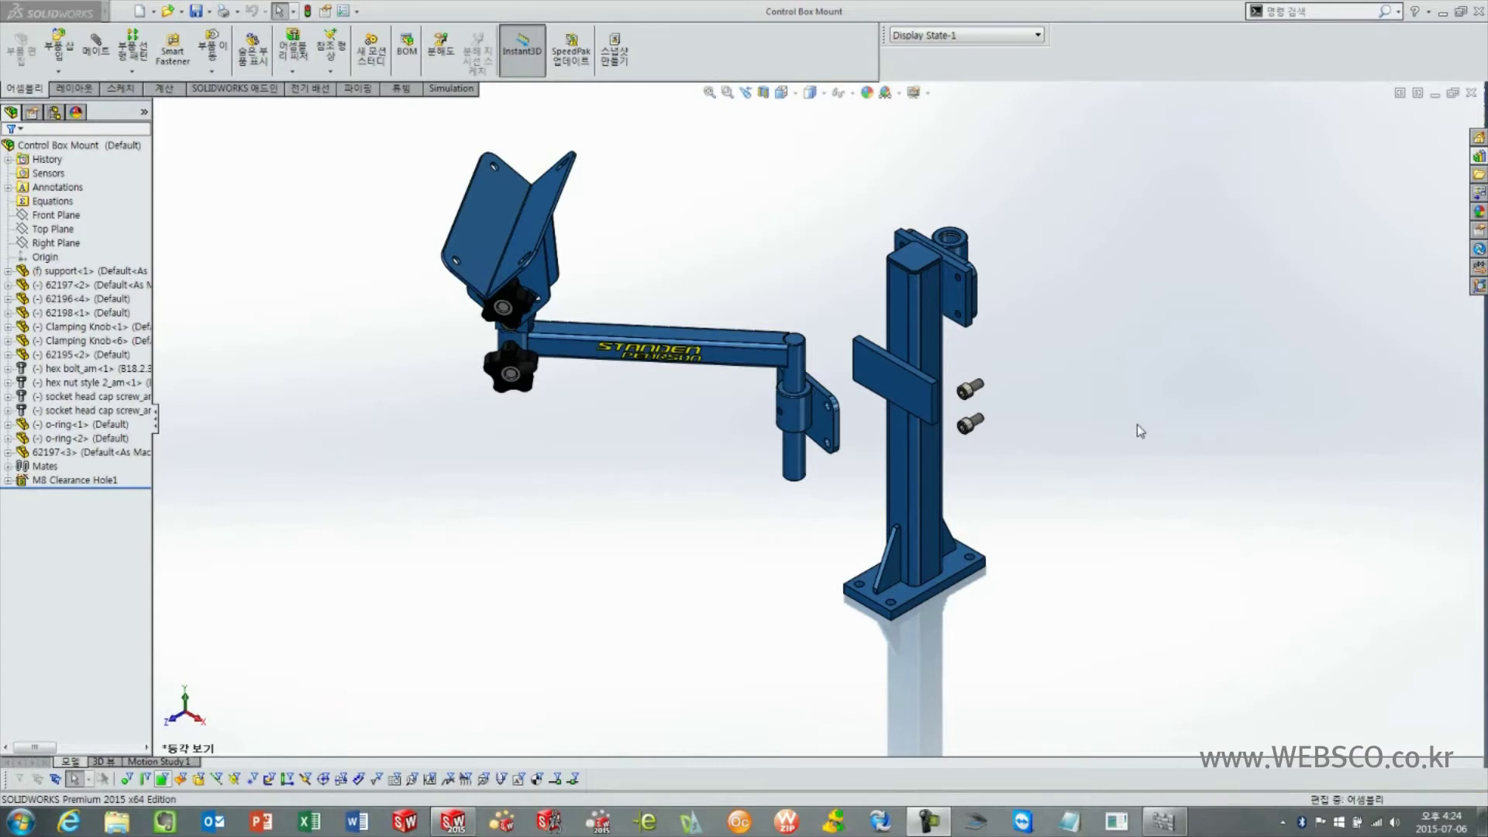
Orbit around the support column and hinge plates while trying face selections on both plates.
{"action": "scroll", "coordinate": [845, 349], "scroll_direction": "down", "scroll_amount": 5}
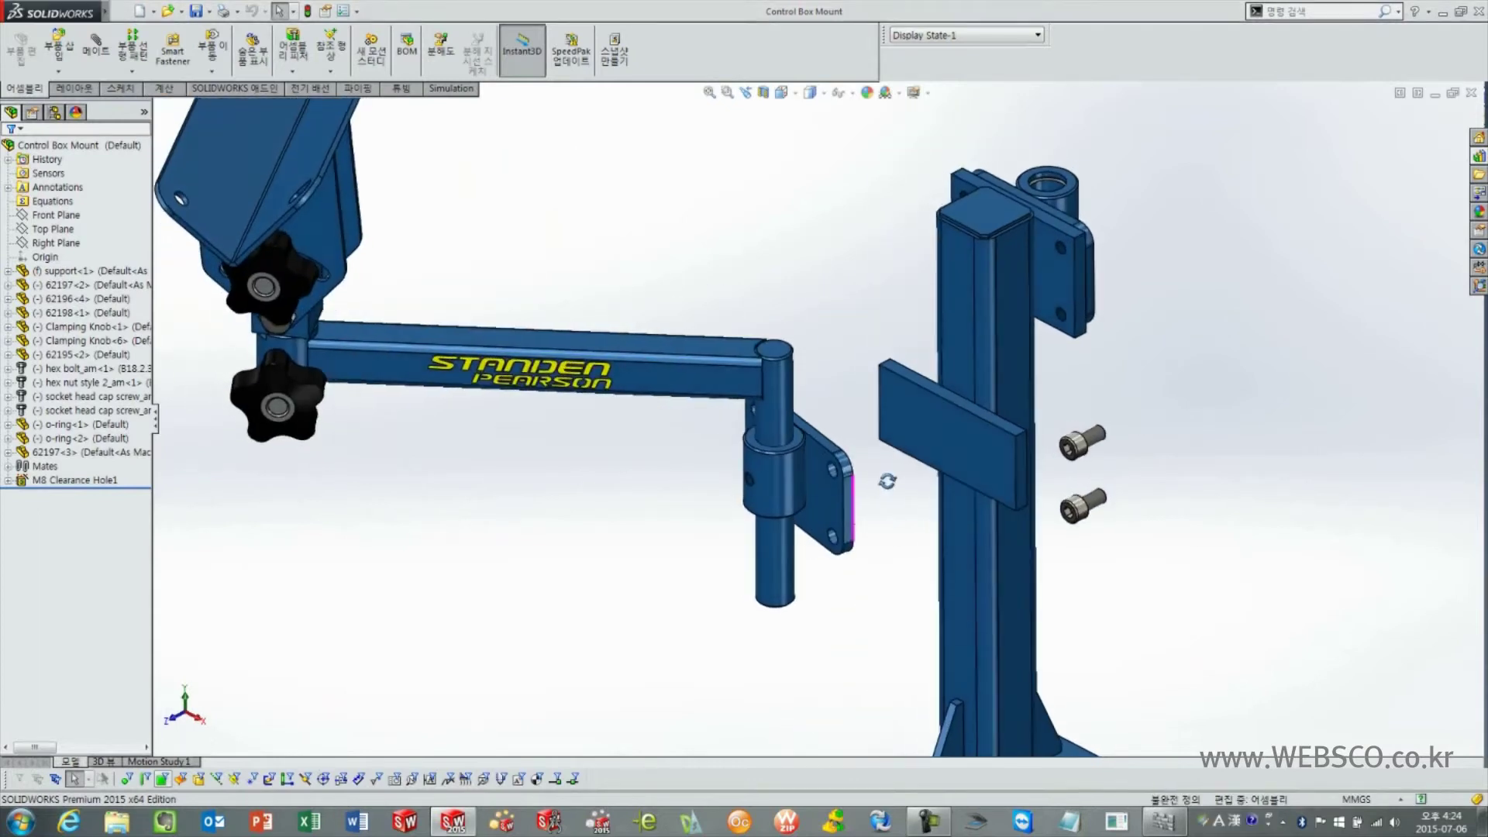
{"action": "mouse_move", "coordinate": [887, 481]}
{"action": "middle_mouse_down"}
{"action": "mouse_move", "coordinate": [860, 425]}
{"action": "mouse_move", "coordinate": [875, 434]}
{"action": "mouse_move", "coordinate": [857, 426]}
{"action": "mouse_move", "coordinate": [911, 435]}
{"action": "mouse_move", "coordinate": [757, 449]}
{"action": "mouse_move", "coordinate": [804, 465]}
{"action": "mouse_move", "coordinate": [870, 419]}
{"action": "mouse_move", "coordinate": [879, 432]}
{"action": "mouse_move", "coordinate": [871, 416]}
{"action": "middle_mouse_up"}
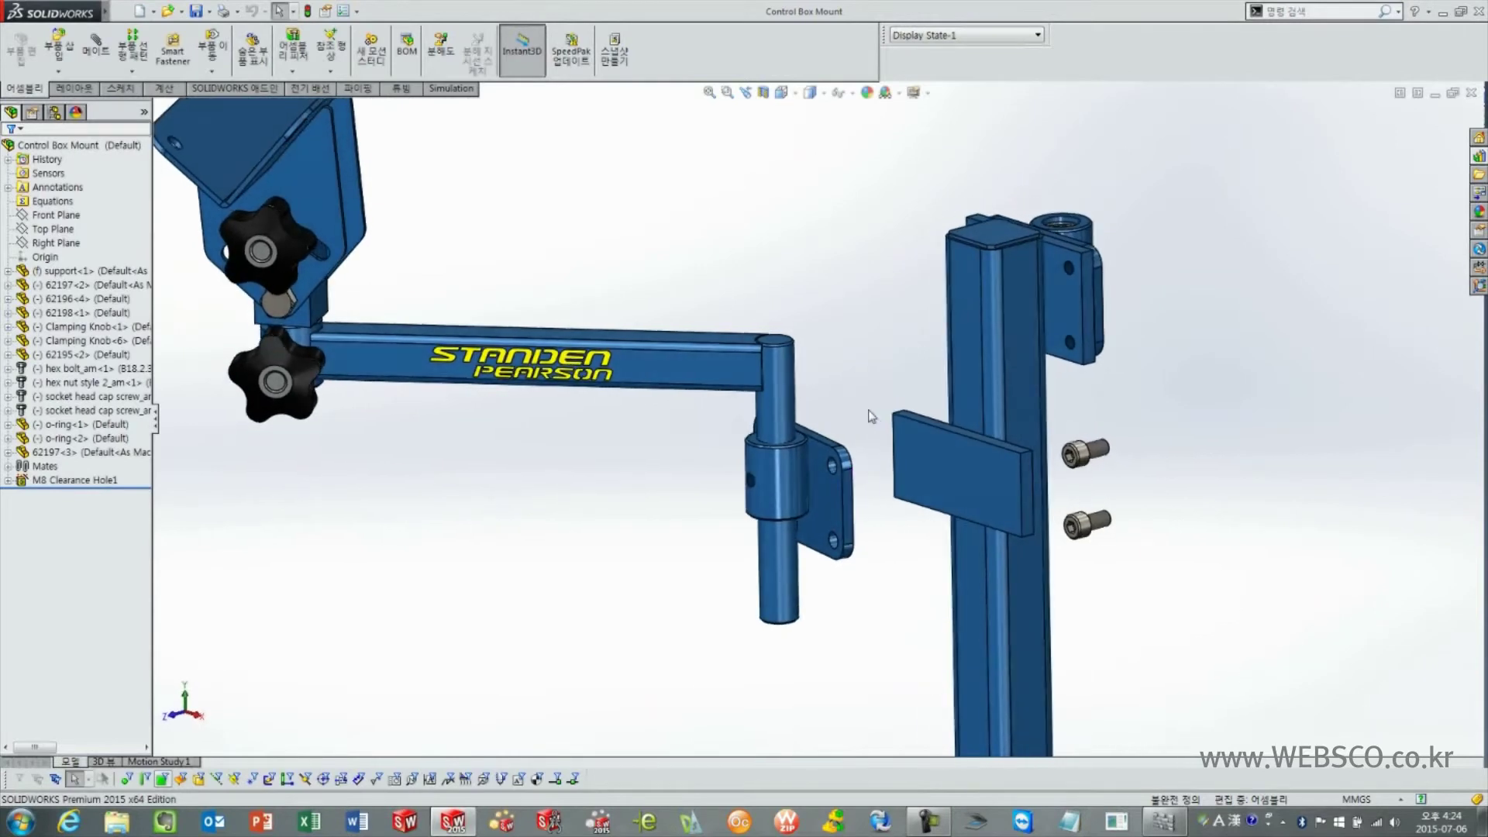
{"action": "scroll", "coordinate": [871, 416], "scroll_direction": "down", "scroll_amount": 3}
{"action": "scroll", "coordinate": [863, 408], "scroll_direction": "down", "scroll_amount": 1}
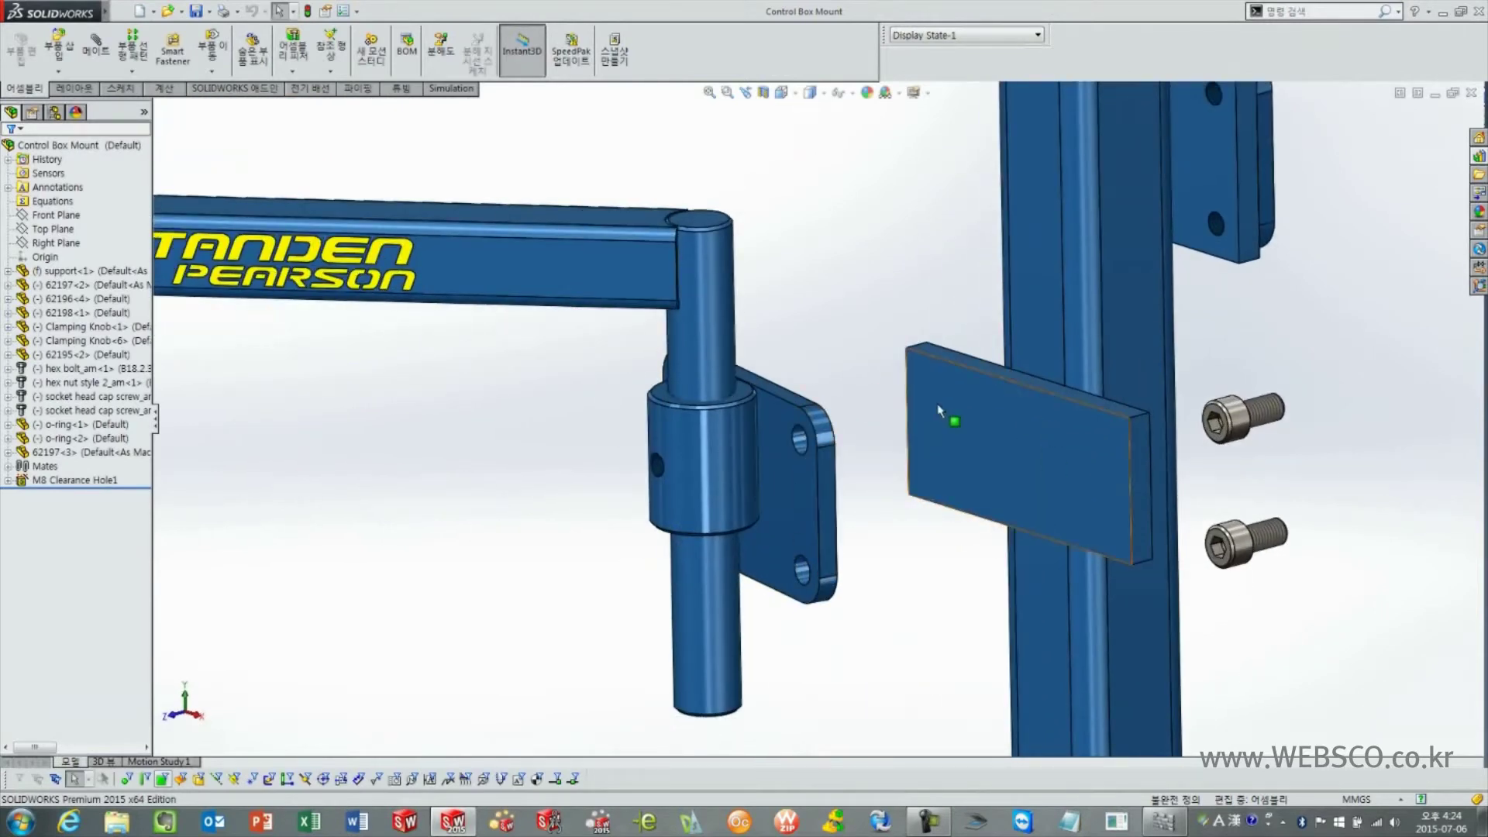
{"action": "left_click", "coordinate": [994, 479]}
{"action": "mouse_move", "coordinate": [922, 542]}
{"action": "middle_mouse_down"}
{"action": "mouse_move", "coordinate": [802, 556]}
{"action": "mouse_move", "coordinate": [836, 494]}
{"action": "middle_mouse_up"}
{"action": "left_click", "coordinate": [840, 499]}
{"action": "left_click", "coordinate": [967, 551]}
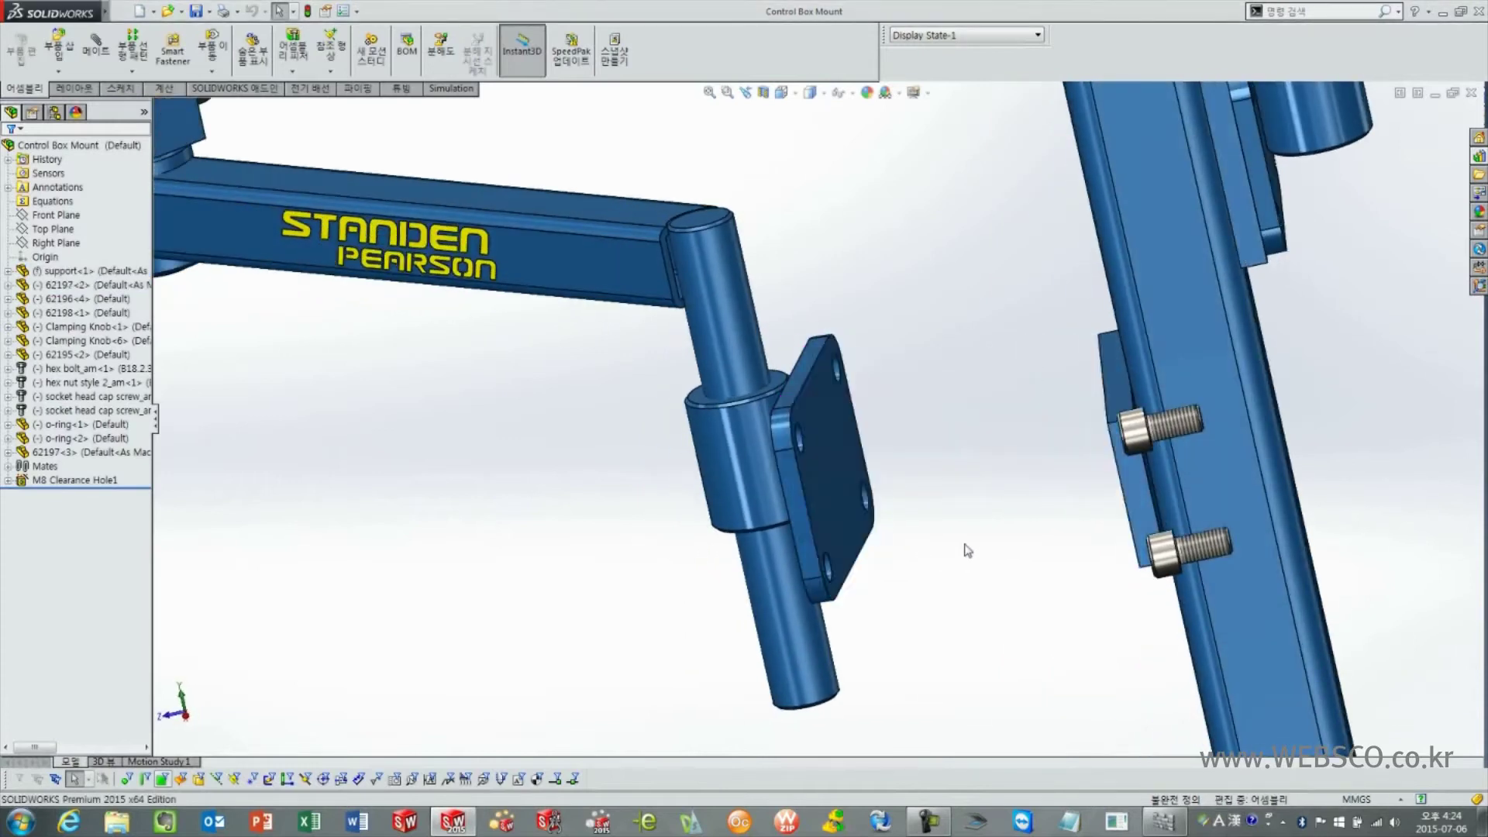
{"action": "middle_click_drag", "start_coordinate": [967, 550], "coordinate": [1037, 528]}
{"action": "left_click", "coordinate": [930, 480]}
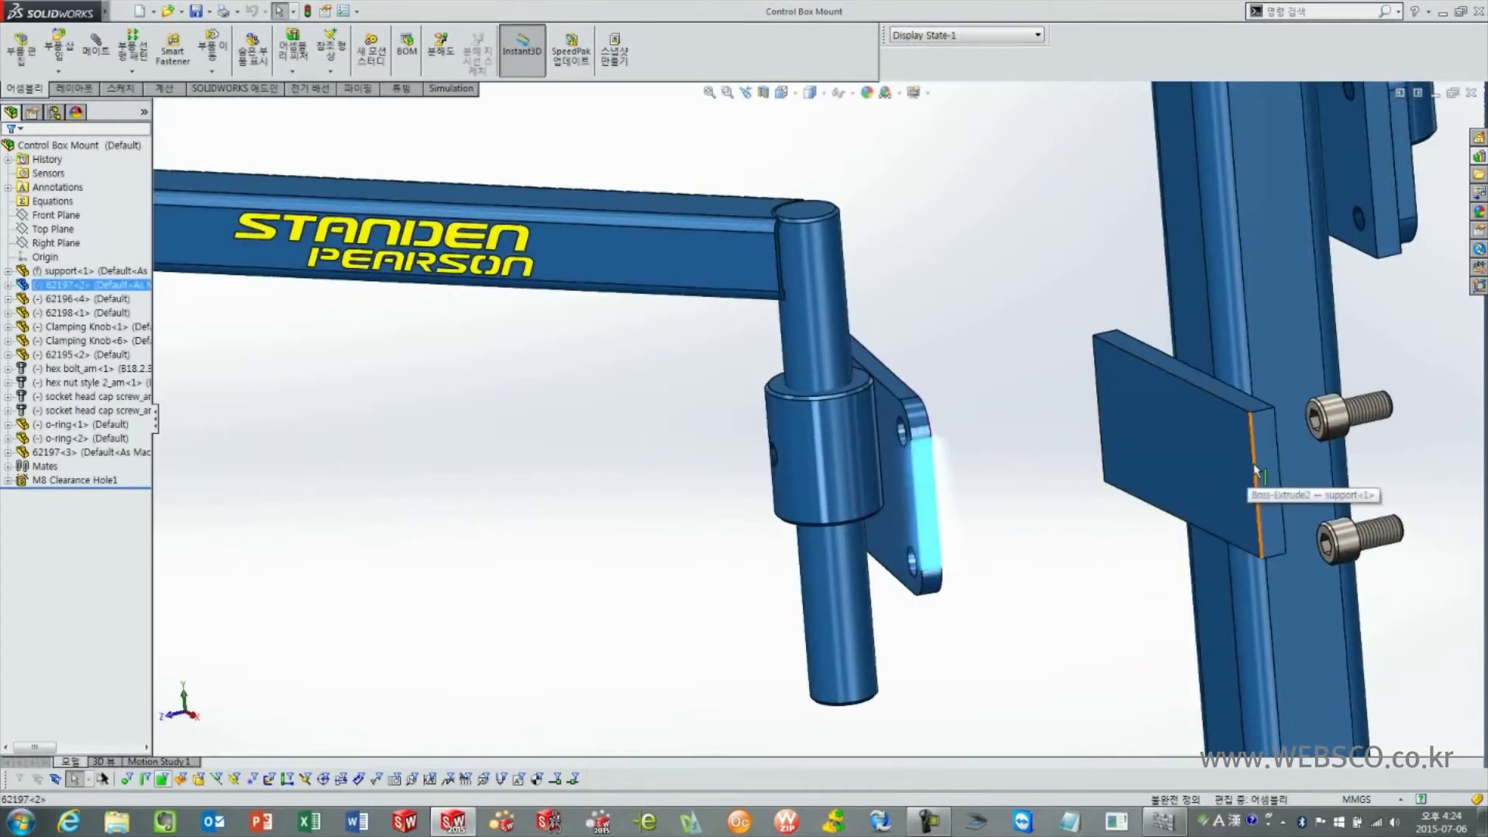
{"action": "left_click", "coordinate": [1261, 491], "text": "ctrl"}
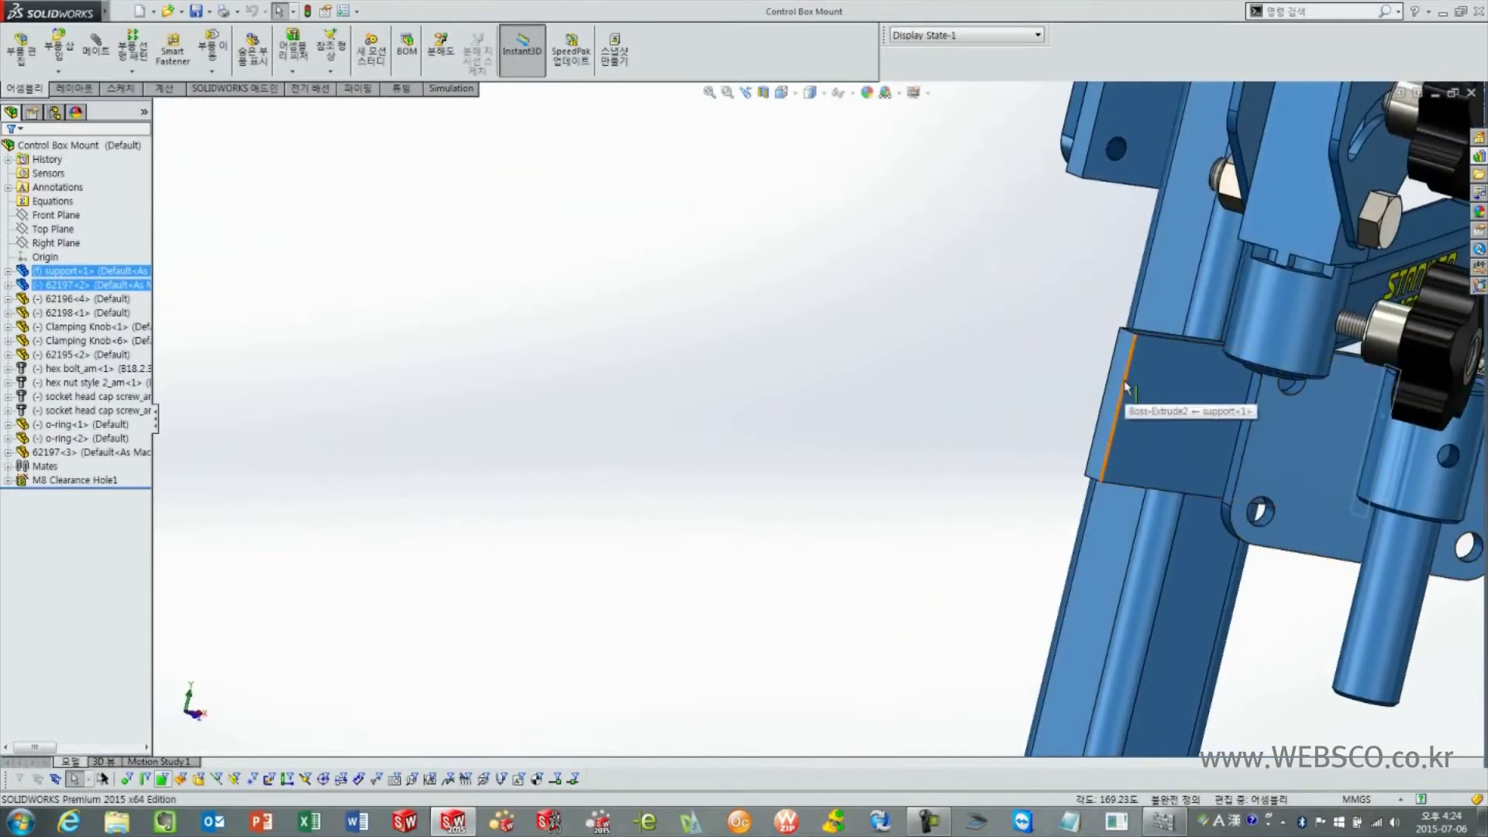
{"action": "left_click", "coordinate": [1174, 397]}
{"action": "mouse_move", "coordinate": [1174, 397]}
{"action": "middle_mouse_down"}
{"action": "mouse_move", "coordinate": [1244, 480]}
{"action": "mouse_move", "coordinate": [1085, 464]}
{"action": "middle_mouse_up"}
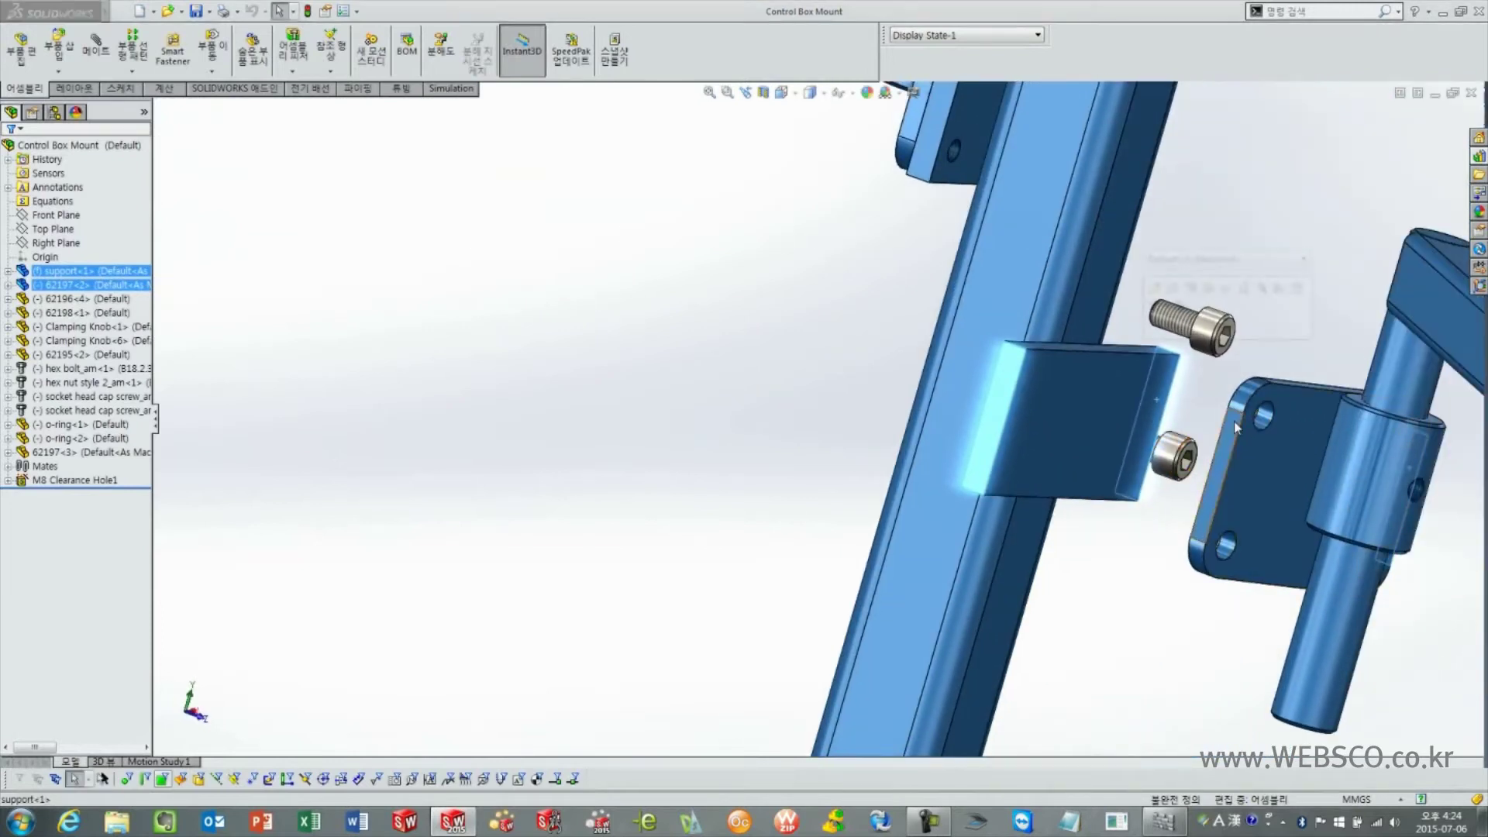
{"action": "left_click", "coordinate": [1263, 503]}
{"action": "middle_click_drag", "start_coordinate": [1263, 504], "coordinate": [1129, 436]}
Undo the accidental plate mate, retry face picks, and zoom to fit the assembly.
{"action": "key", "text": "ctrl+z"}
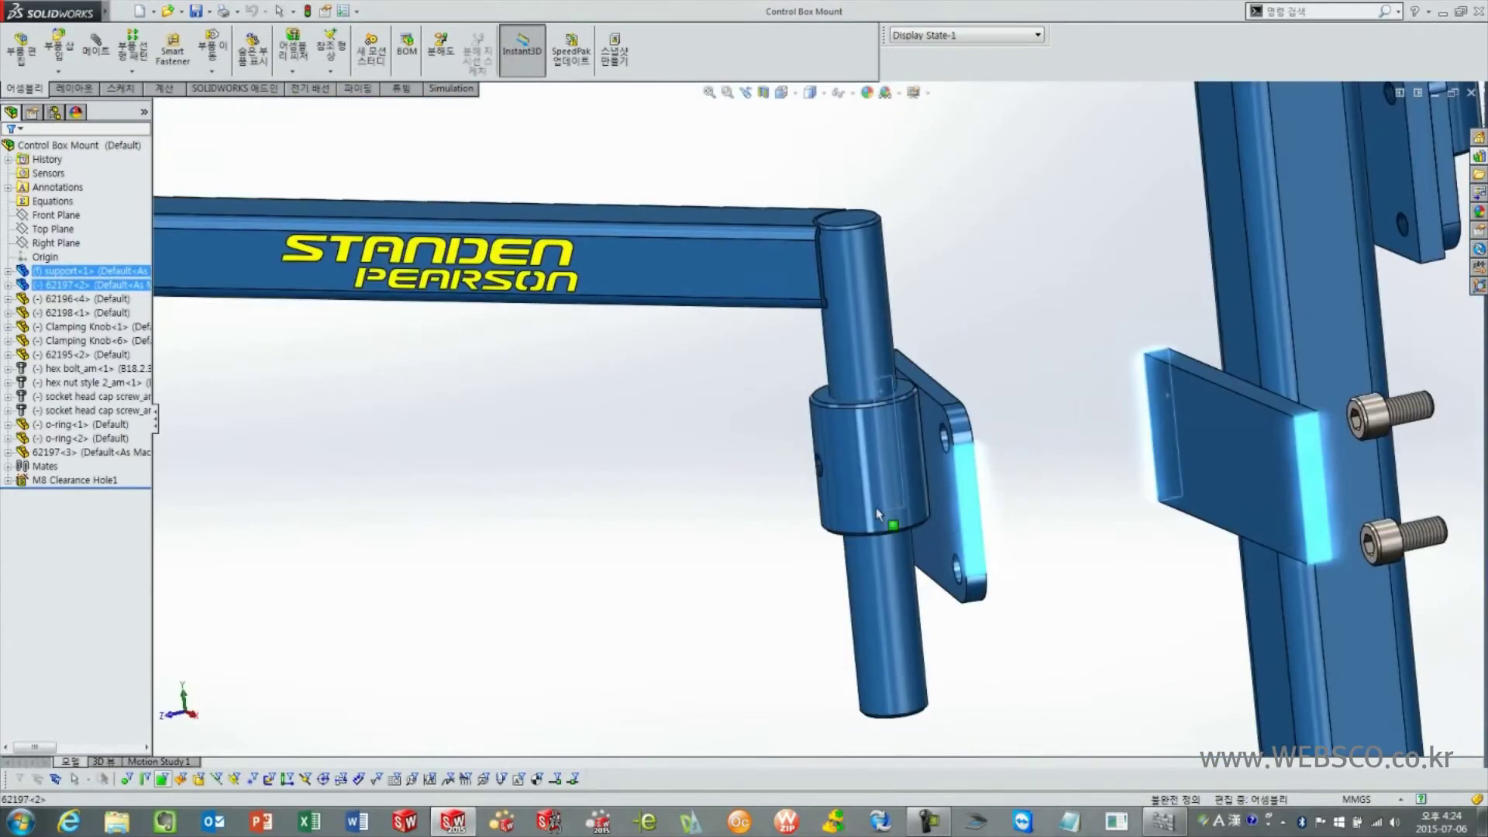
{"action": "left_click", "coordinate": [1184, 367]}
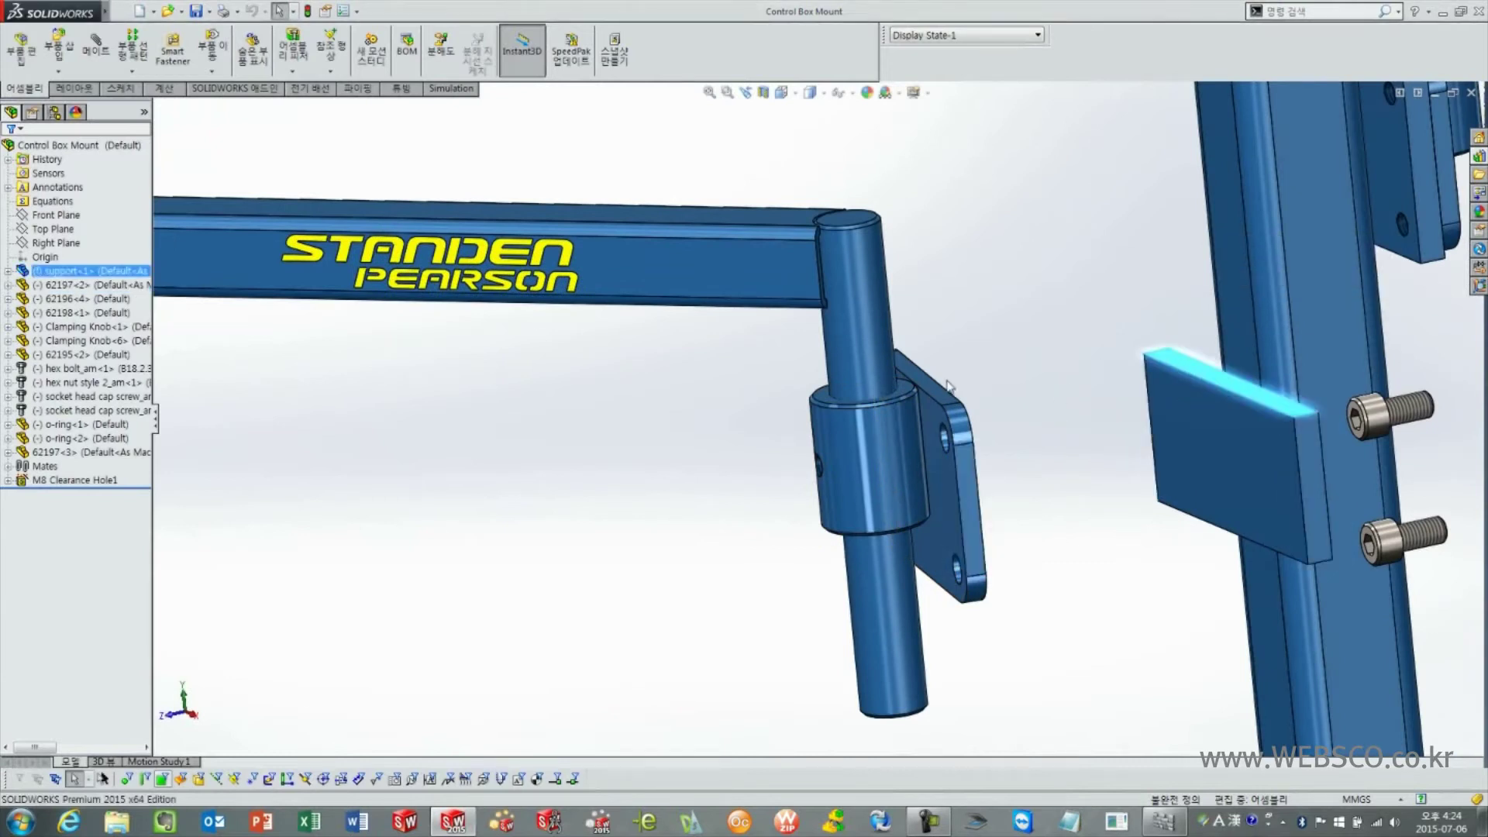
{"action": "left_click", "coordinate": [947, 388], "text": "ctrl"}
{"action": "middle_click_drag", "start_coordinate": [1178, 564], "coordinate": [1188, 369]}
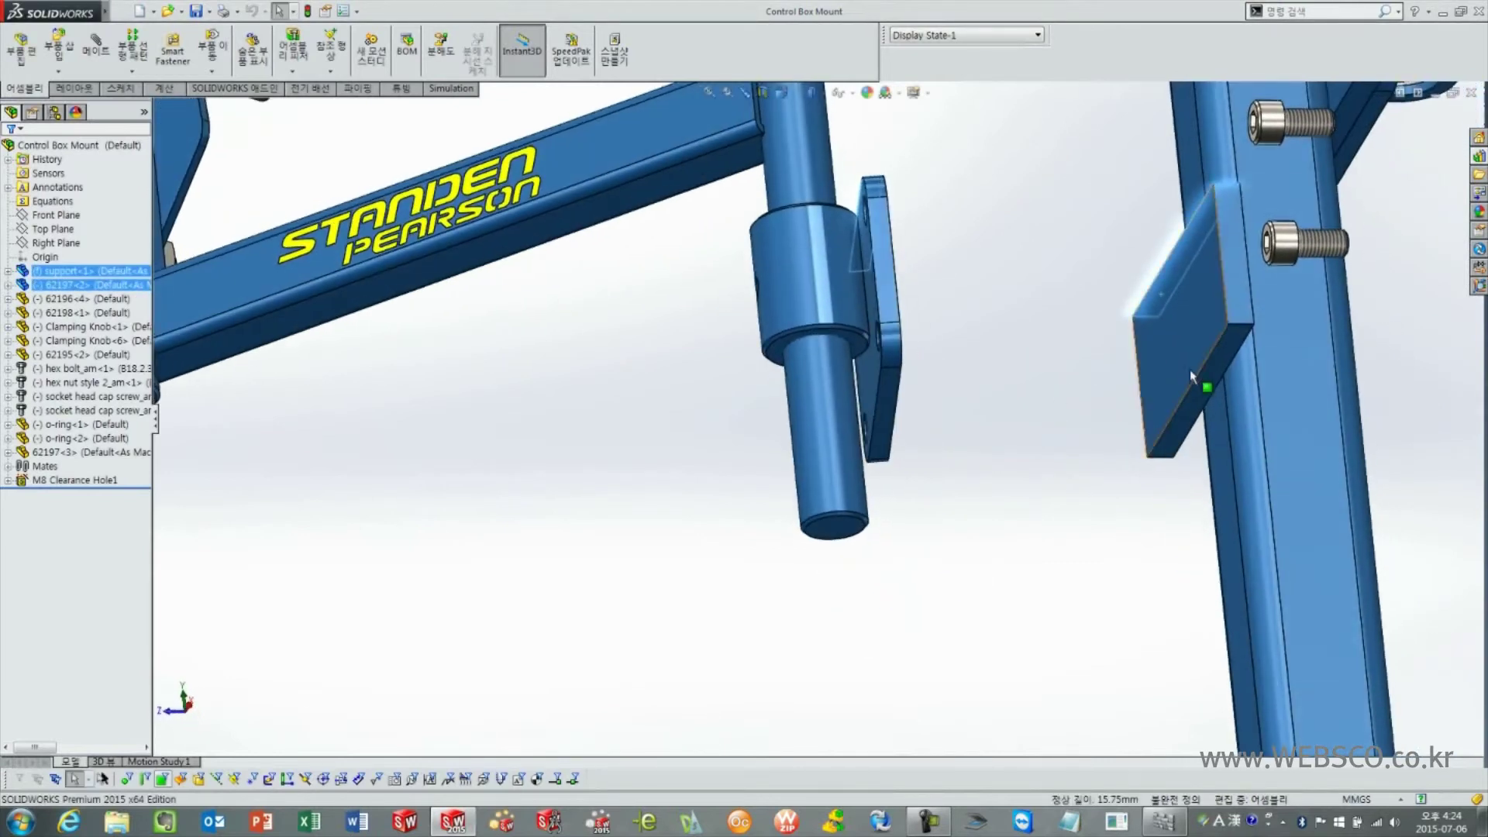
{"action": "left_click", "coordinate": [886, 400], "text": "ctrl"}
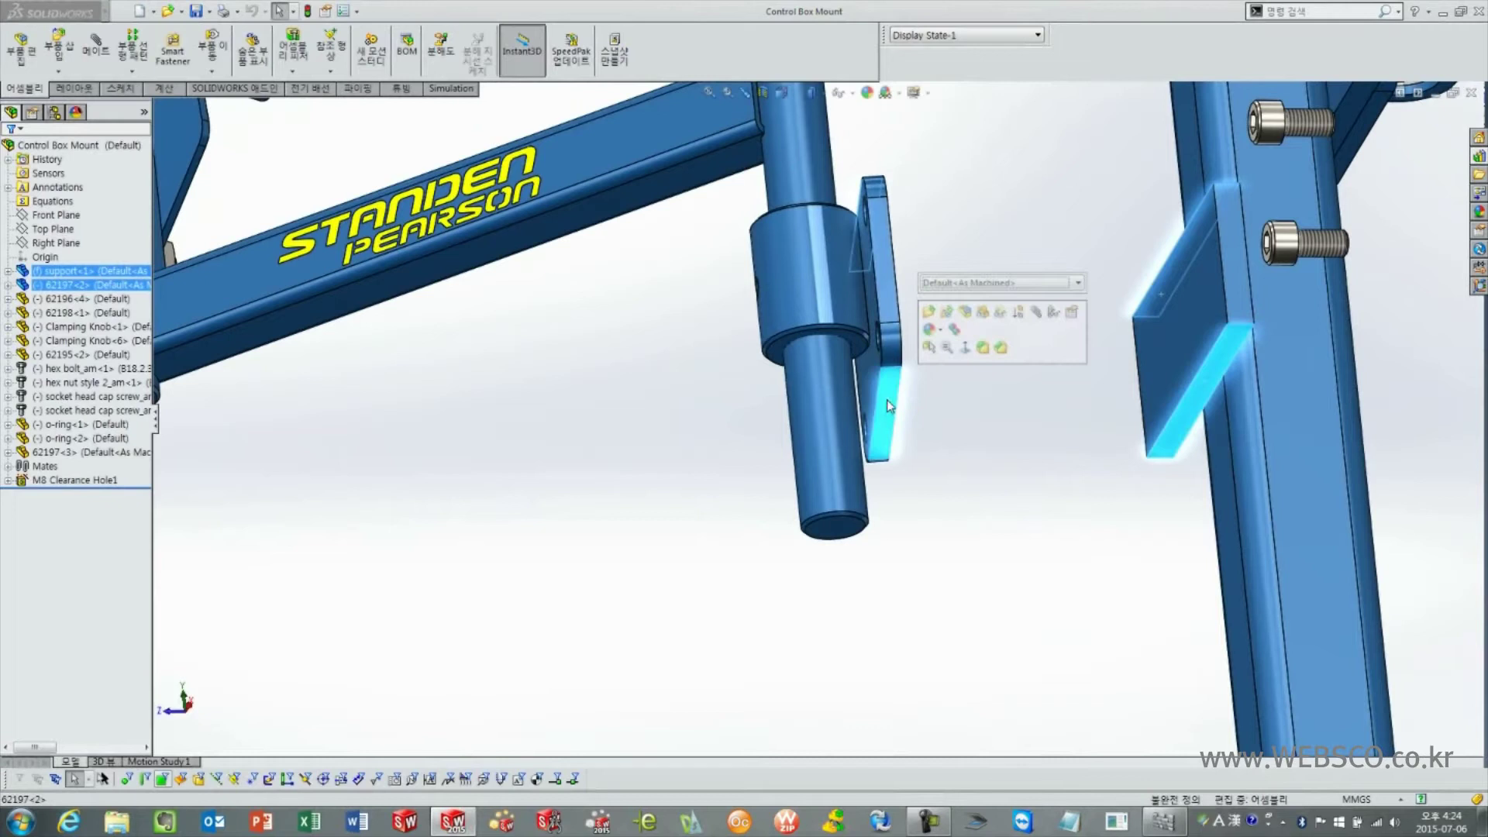
{"action": "left_click", "coordinate": [1025, 407]}
{"action": "key", "text": "f"}
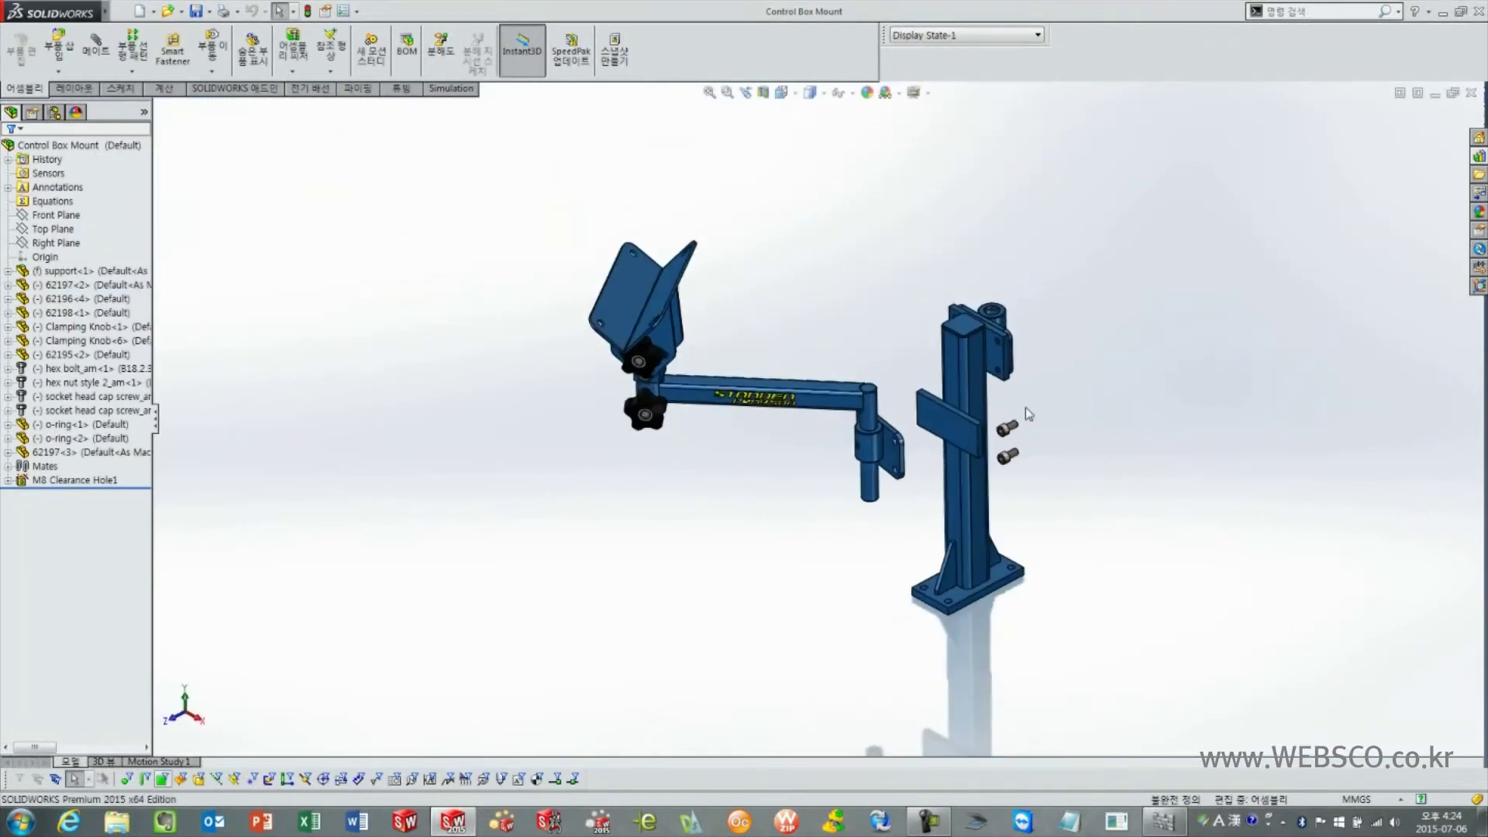
{"action": "scroll", "coordinate": [972, 443], "scroll_direction": "down", "scroll_amount": 3}
{"action": "scroll", "coordinate": [967, 448], "scroll_direction": "down", "scroll_amount": 2}
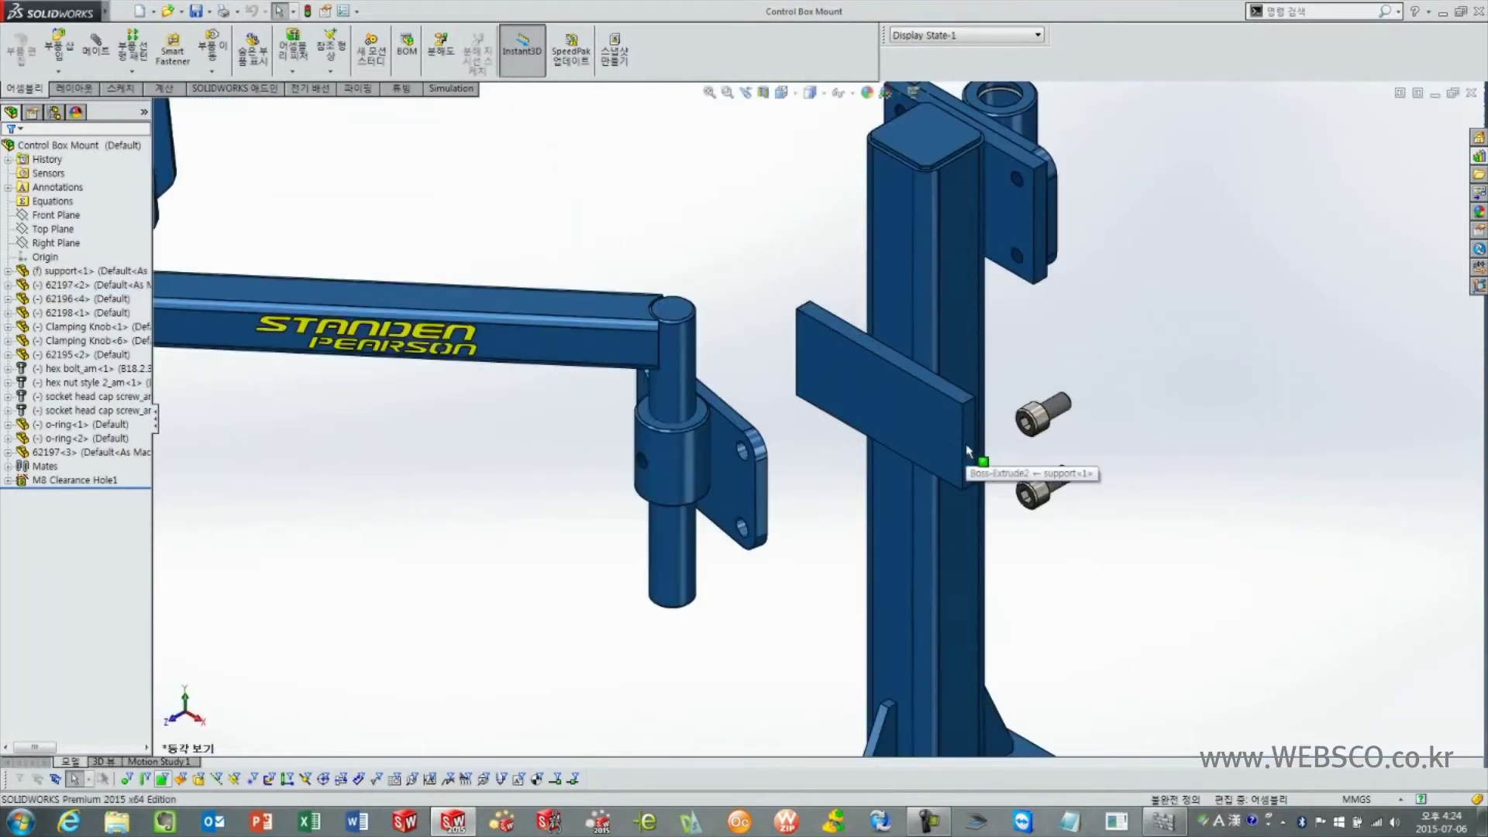
{"action": "middle_click_drag", "start_coordinate": [967, 451], "coordinate": [926, 411]}
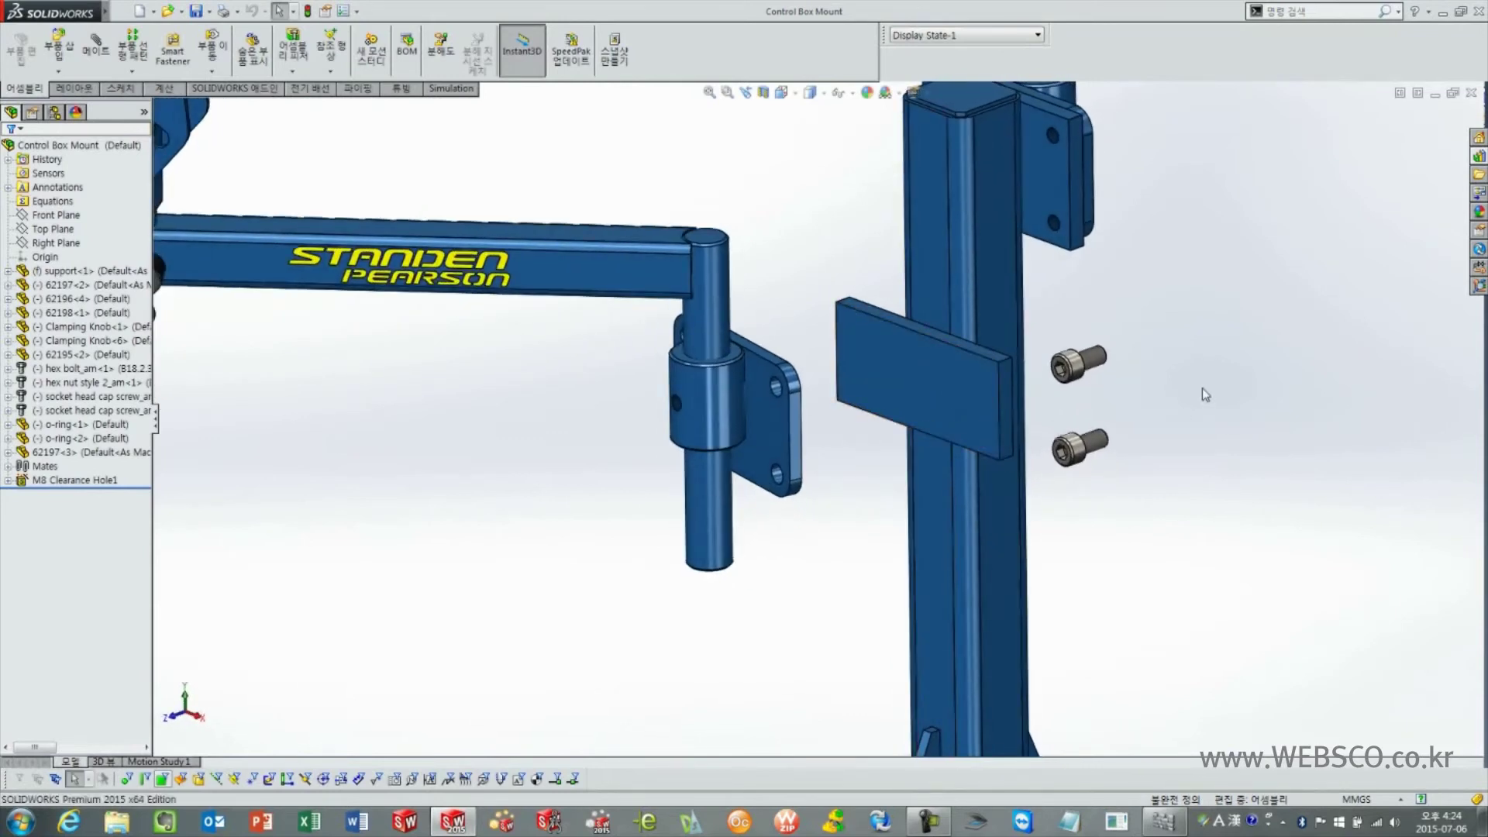
Start a Profile Center mate between the support column plate face and the hinge plate face.
{"action": "left_click", "coordinate": [95, 45]}
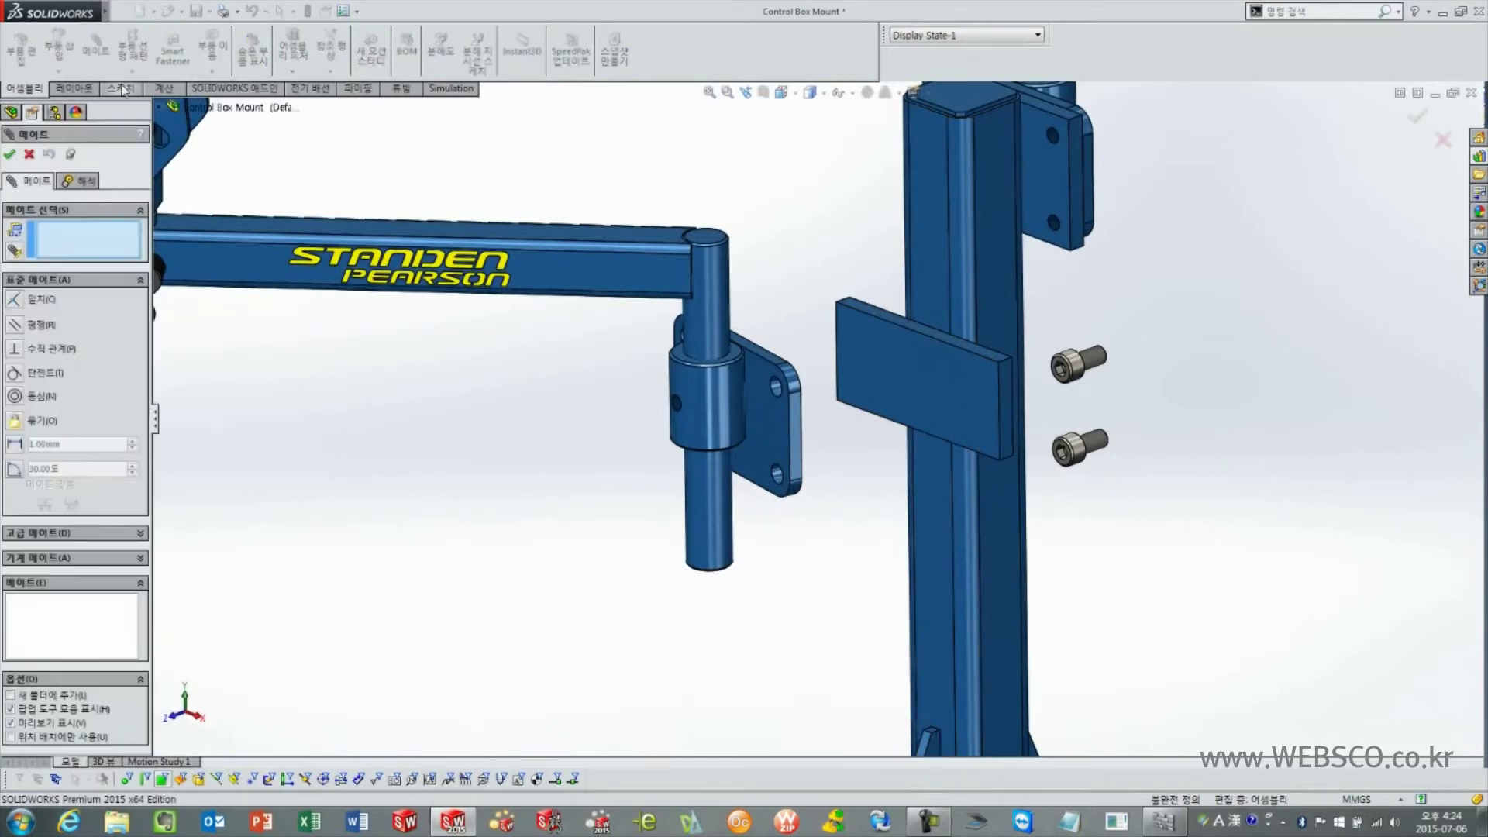
{"action": "left_click", "coordinate": [56, 535]}
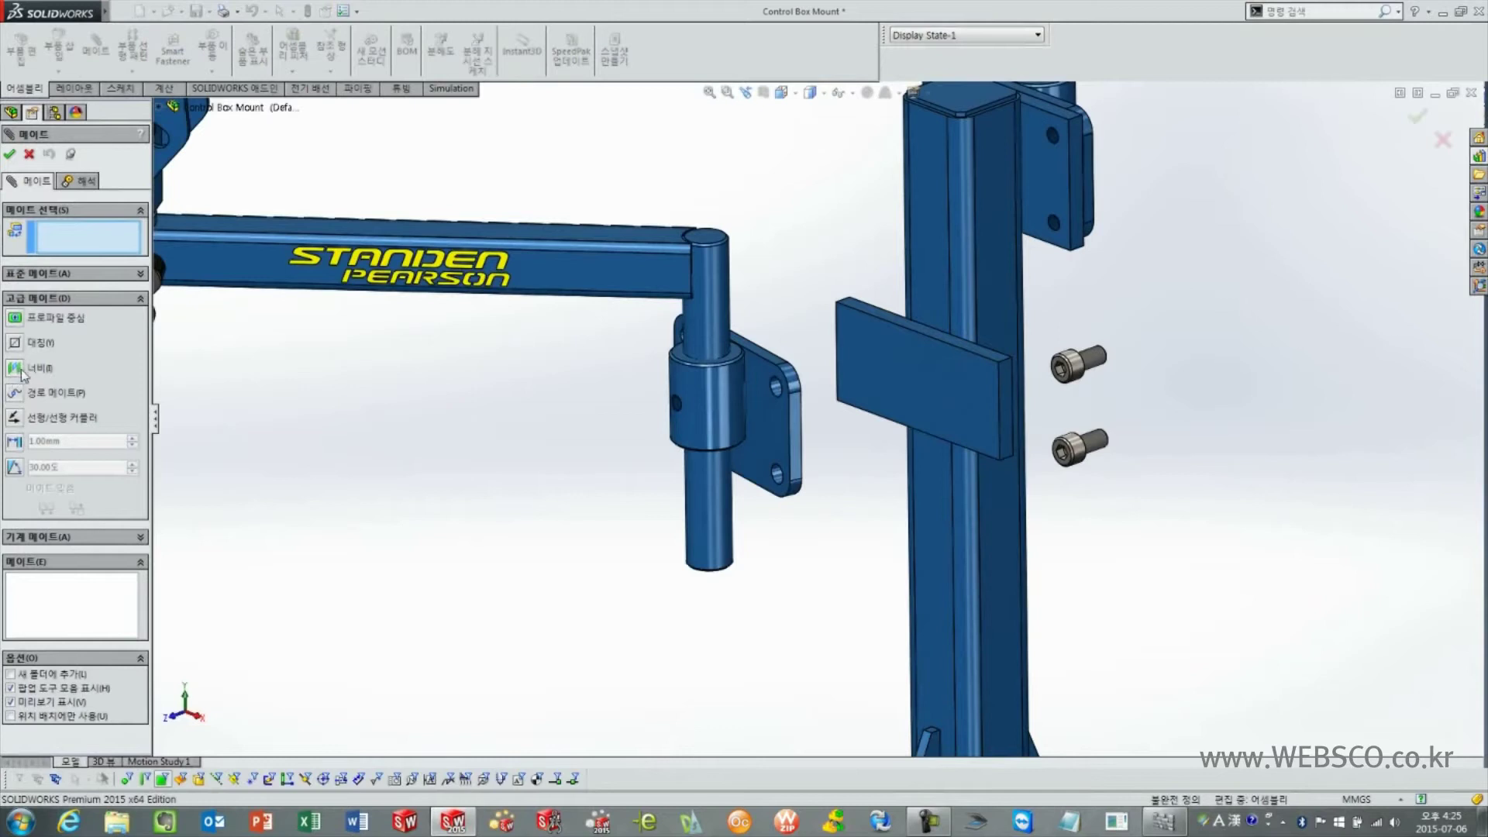
{"action": "left_click", "coordinate": [16, 318]}
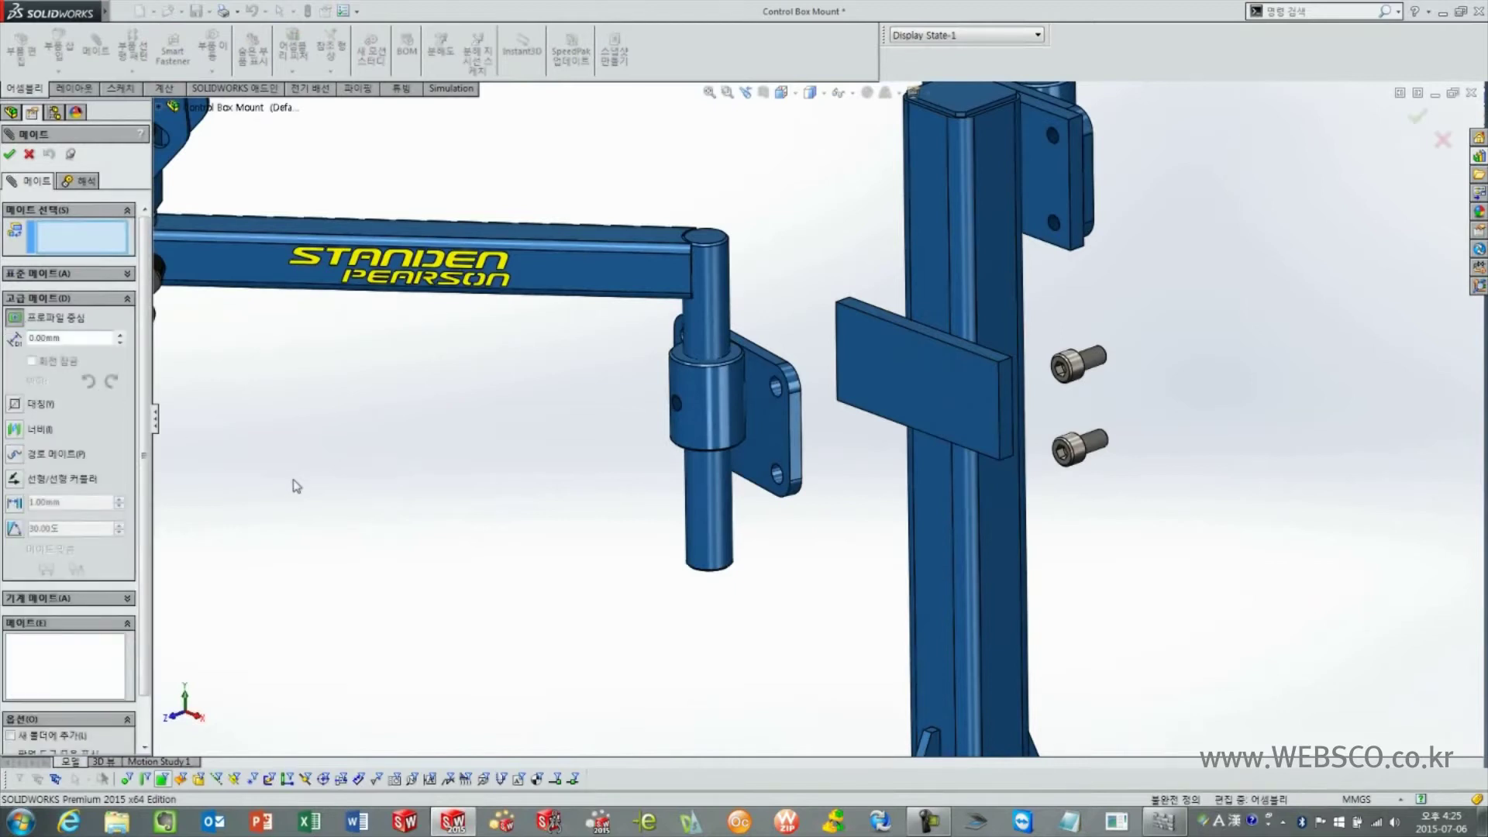
{"action": "left_click", "coordinate": [896, 385]}
{"action": "middle_click_drag", "start_coordinate": [896, 384], "coordinate": [682, 388]}
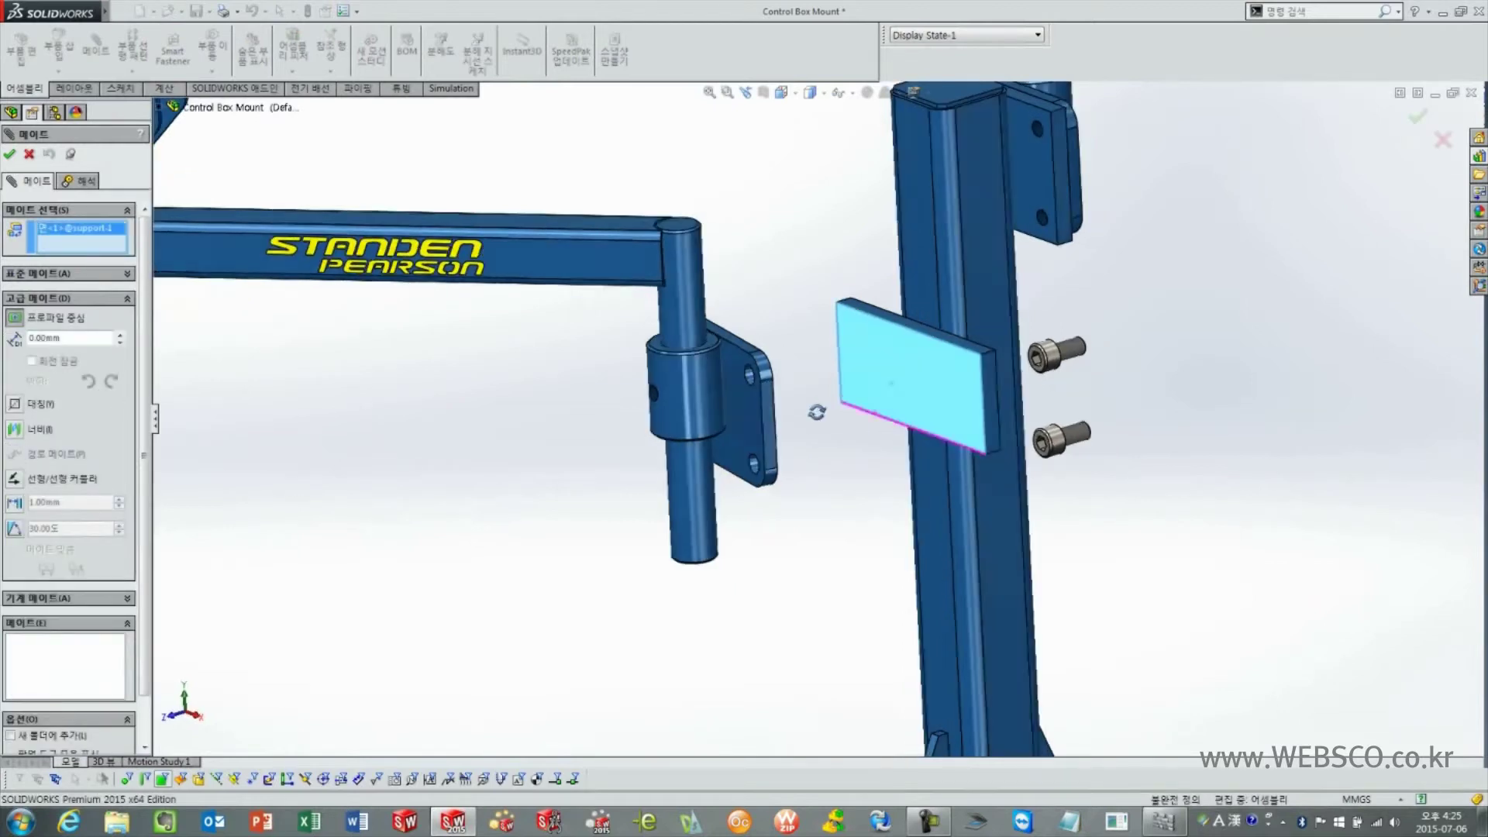
{"action": "left_click", "coordinate": [682, 385]}
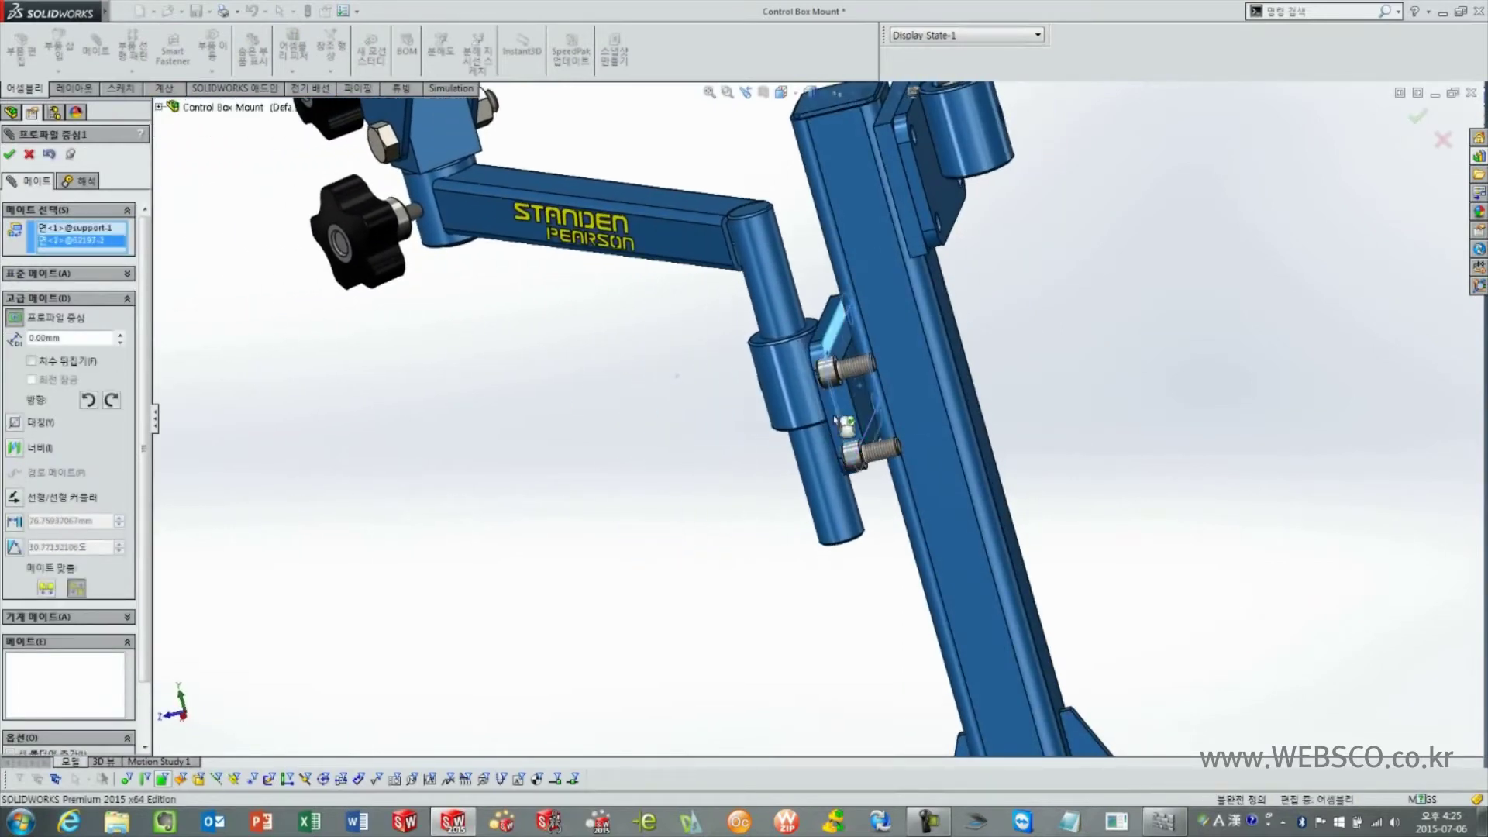
Set the profile centre mate's orientation to clockwise and accept it.
{"action": "middle_click_drag", "start_coordinate": [844, 411], "coordinate": [922, 382]}
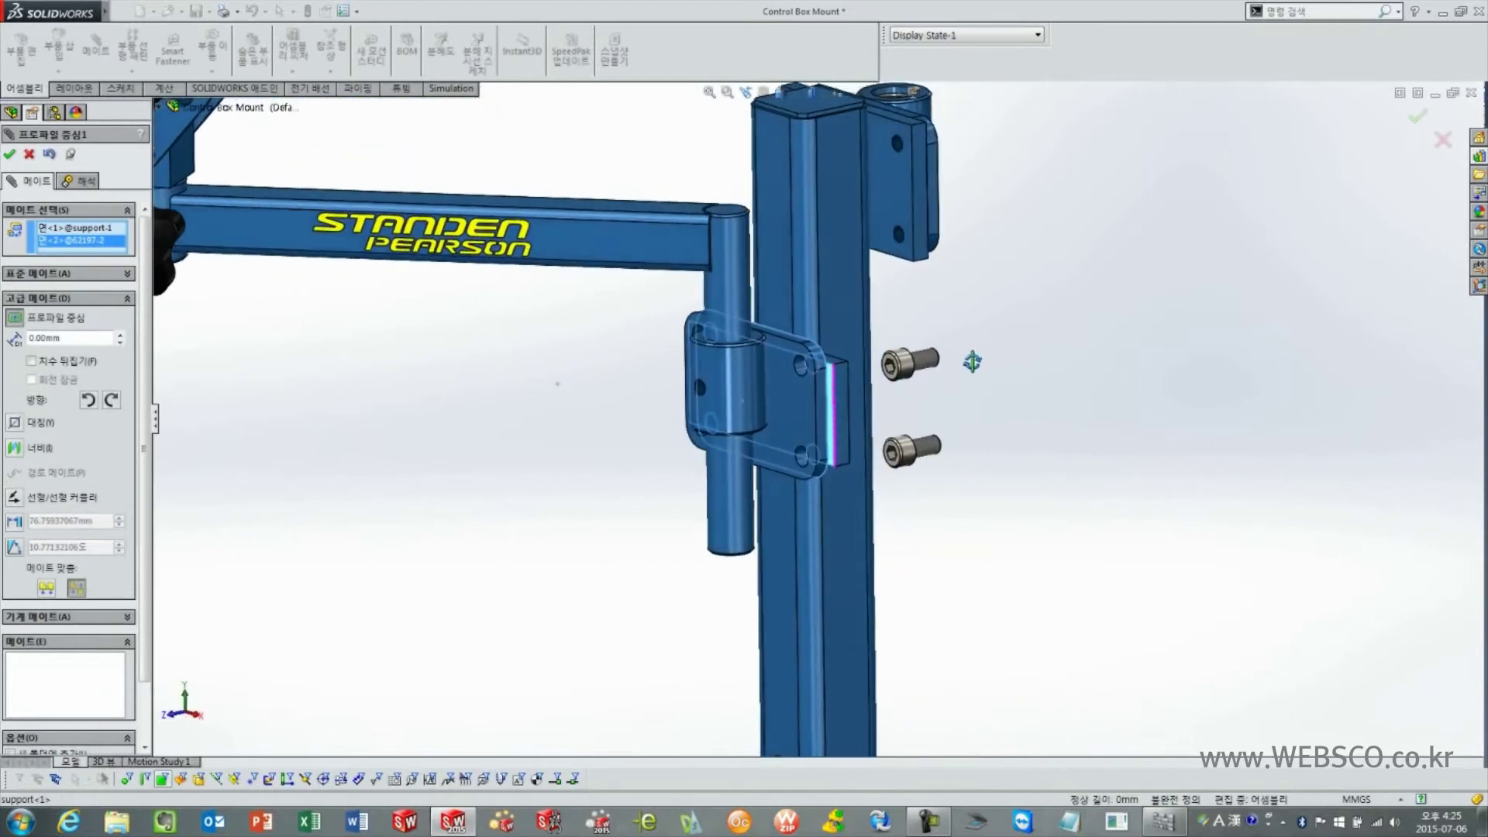
{"action": "scroll", "coordinate": [798, 391], "scroll_direction": "up", "scroll_amount": 3}
{"action": "scroll", "coordinate": [798, 393], "scroll_direction": "down", "scroll_amount": 3}
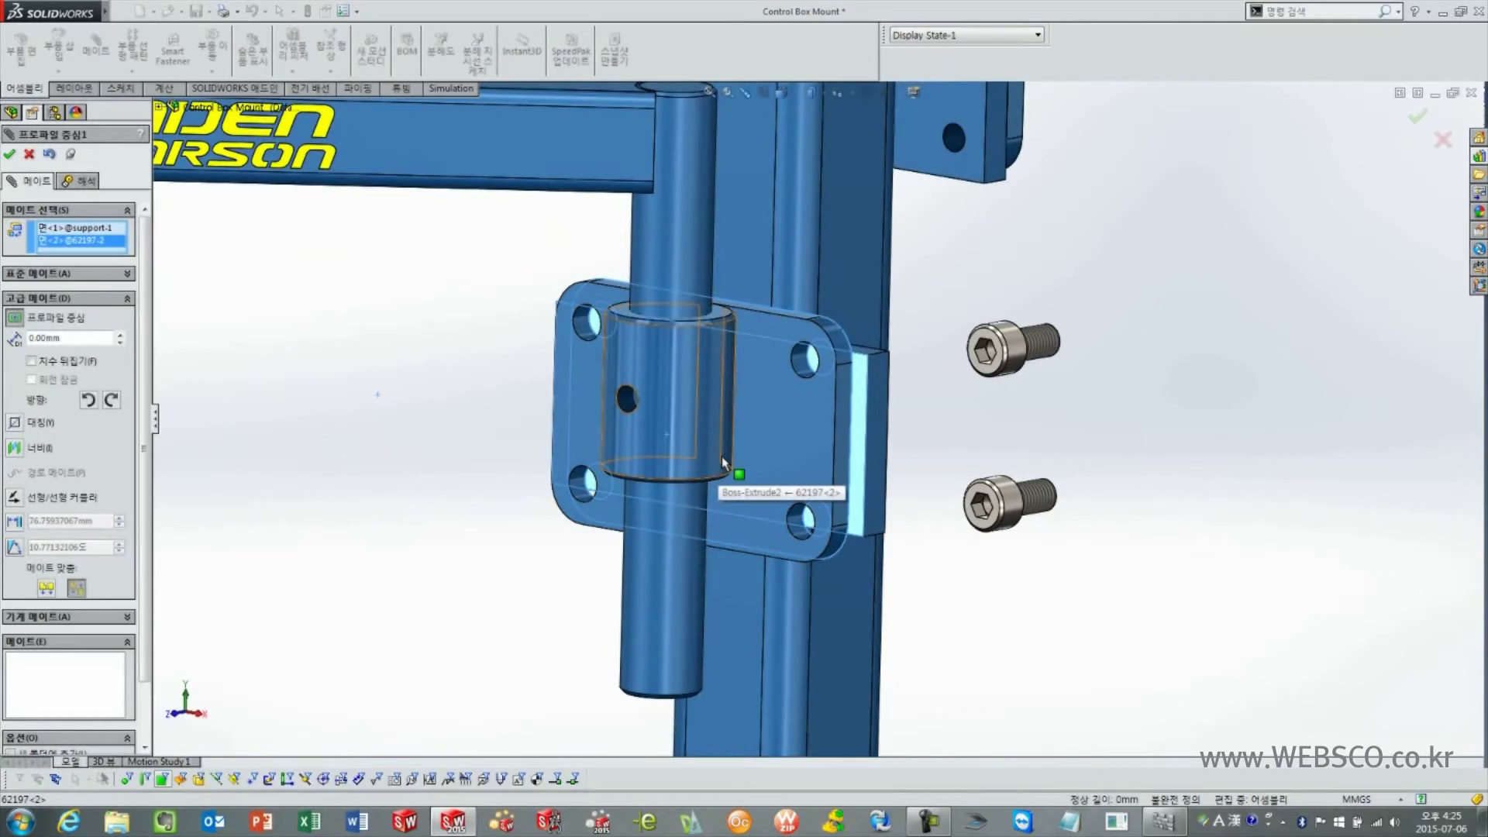
{"action": "middle_click_drag", "start_coordinate": [805, 420], "coordinate": [842, 323]}
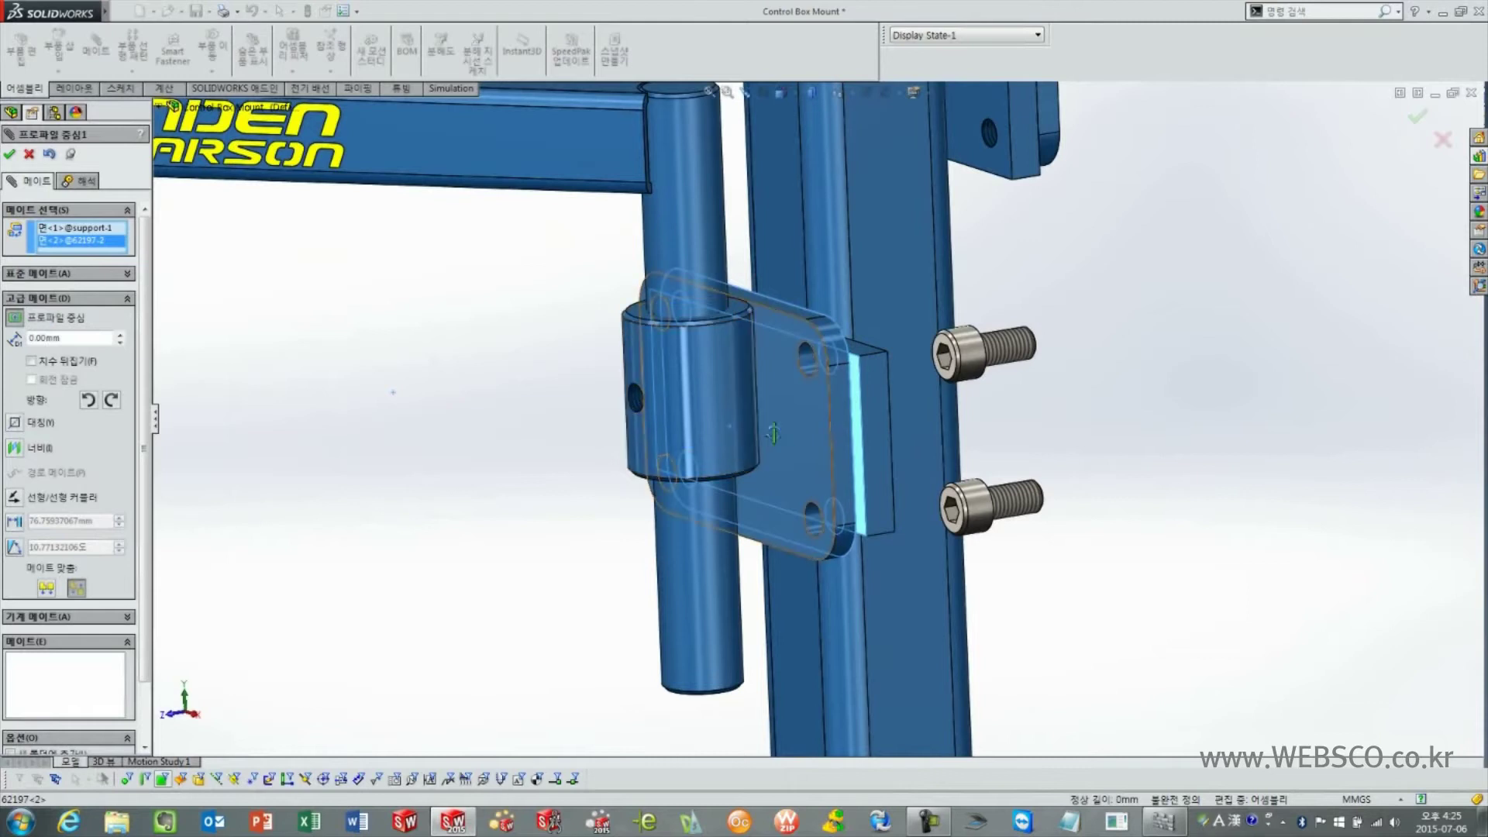
{"action": "middle_click_drag", "start_coordinate": [757, 437], "coordinate": [800, 432]}
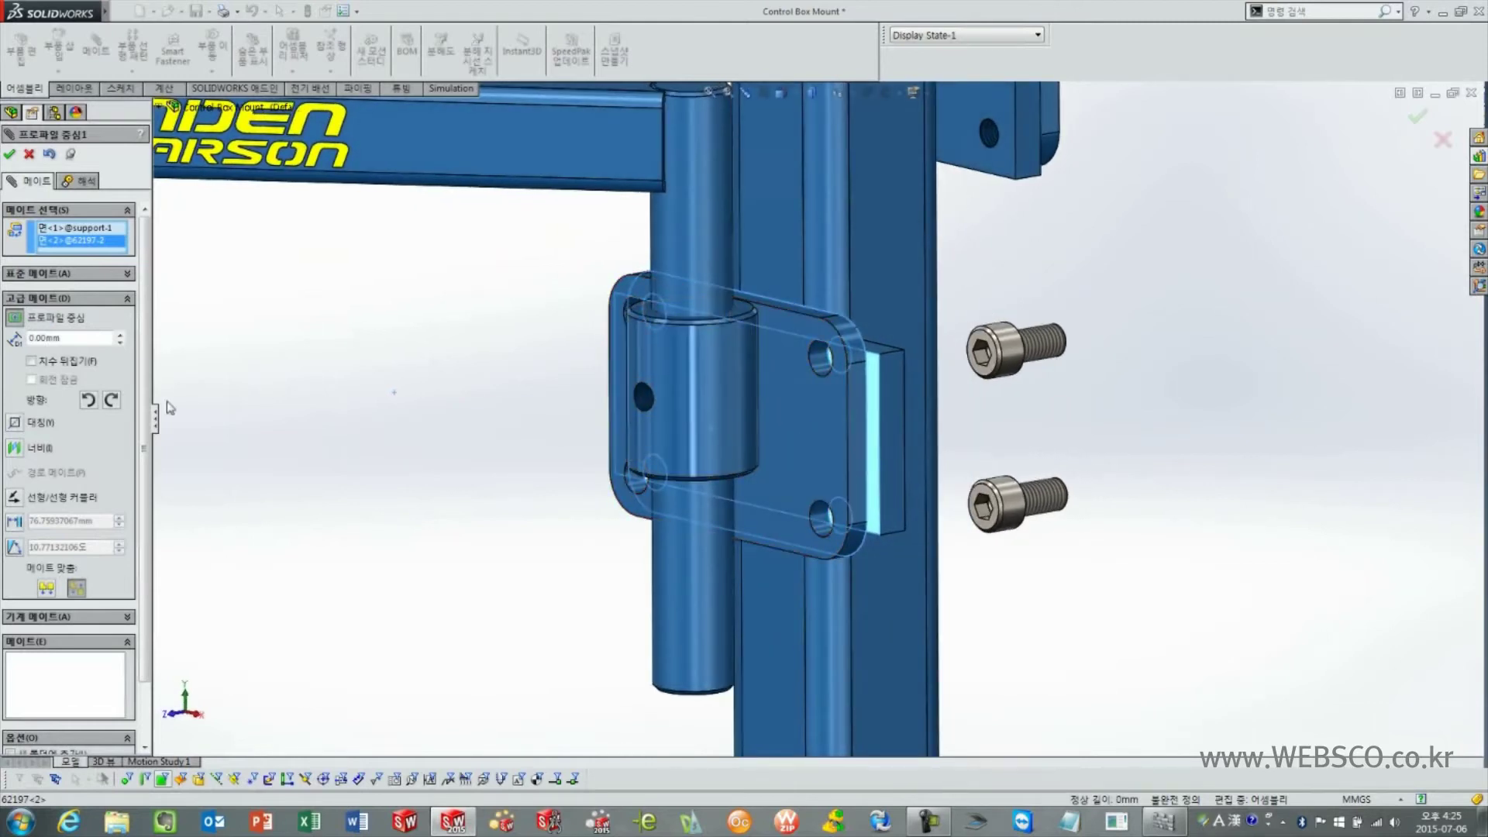
{"action": "left_click", "coordinate": [111, 402]}
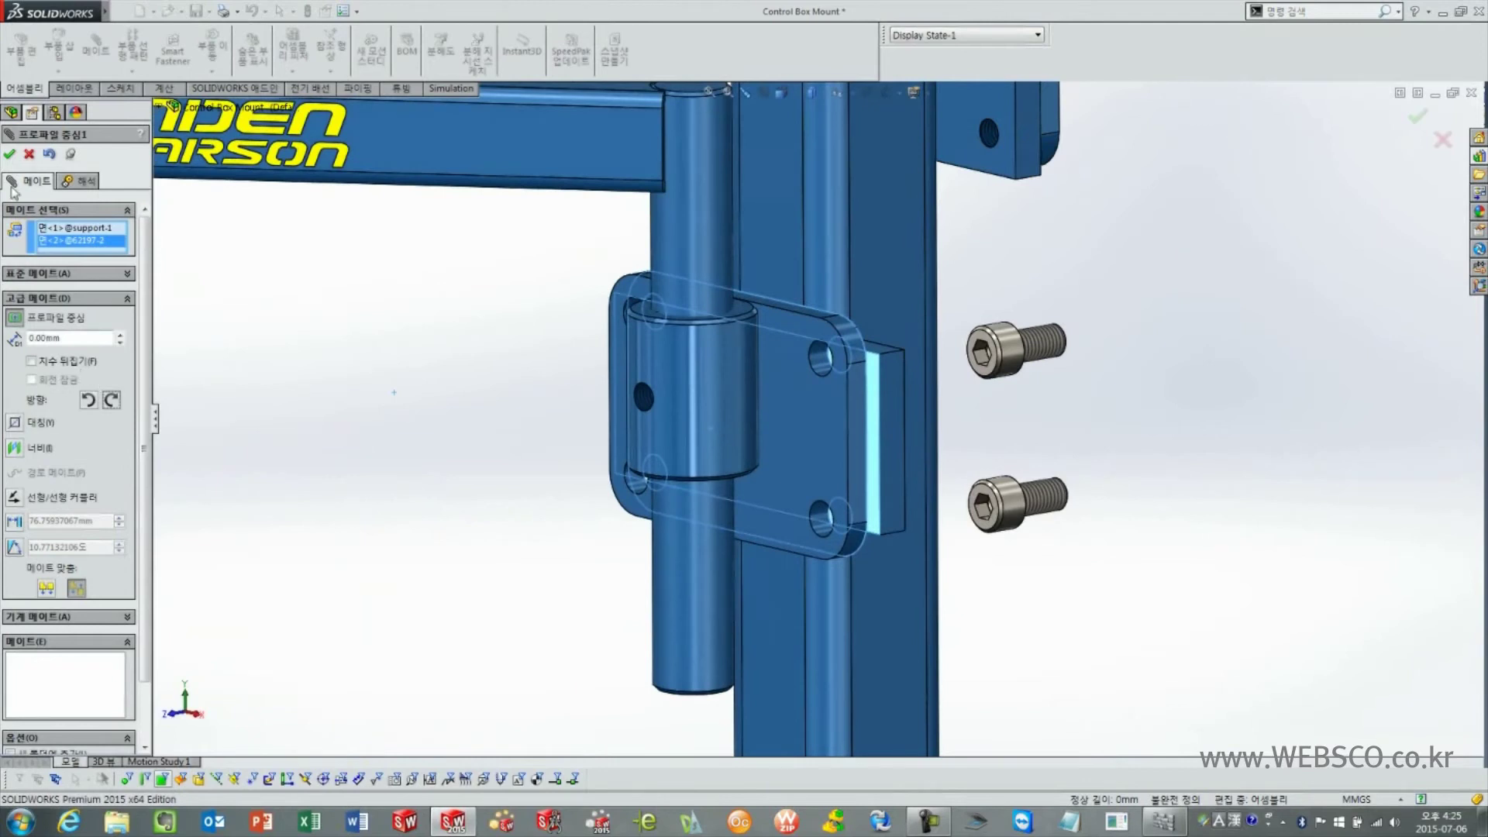
{"action": "left_click", "coordinate": [9, 156]}
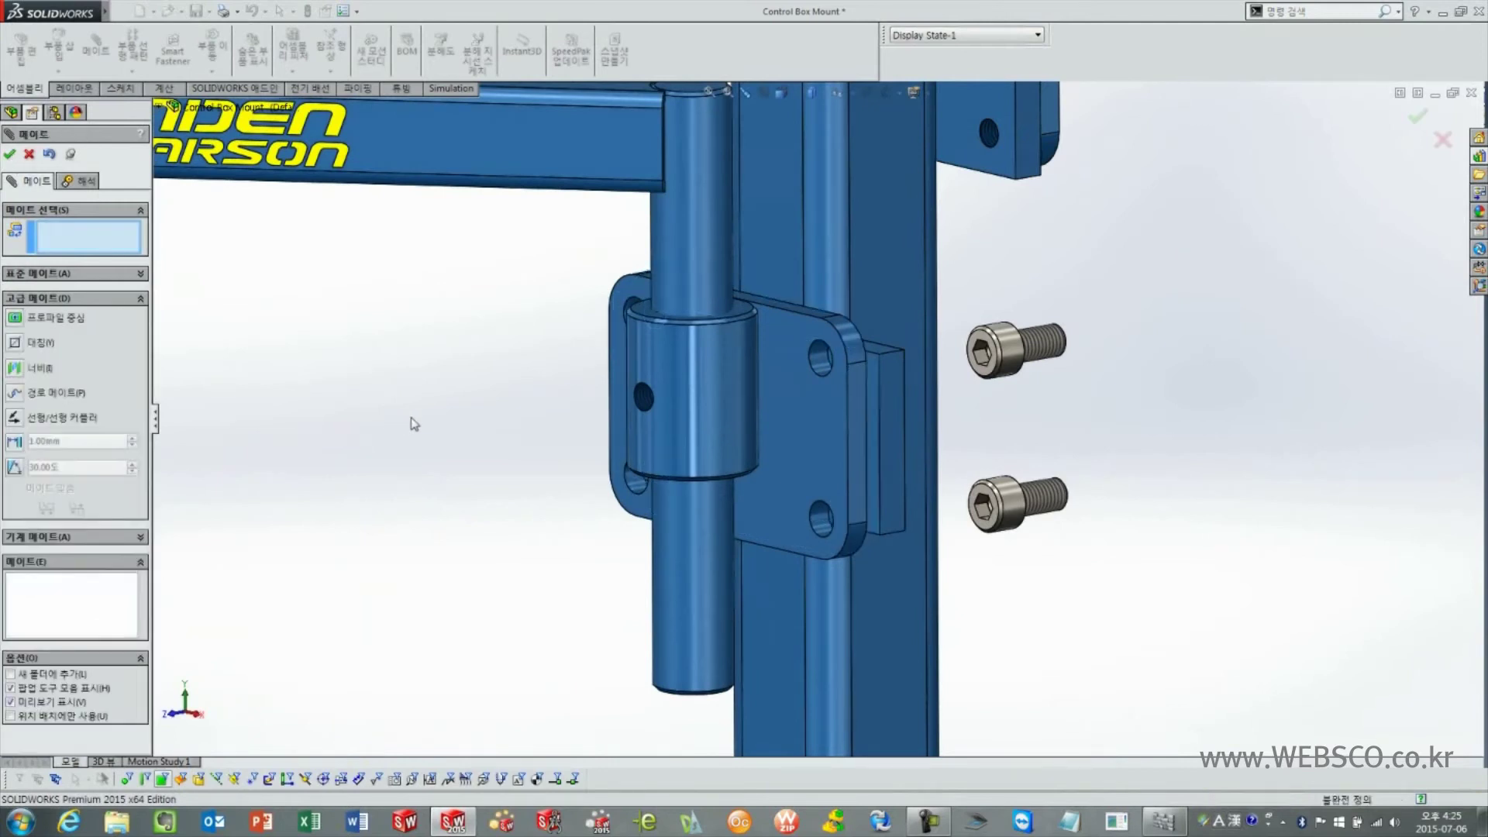
{"action": "key", "text": "Escape"}
Check the new profile centre mate in the assembly's mate list.
{"action": "middle_click_drag", "start_coordinate": [415, 431], "coordinate": [959, 402]}
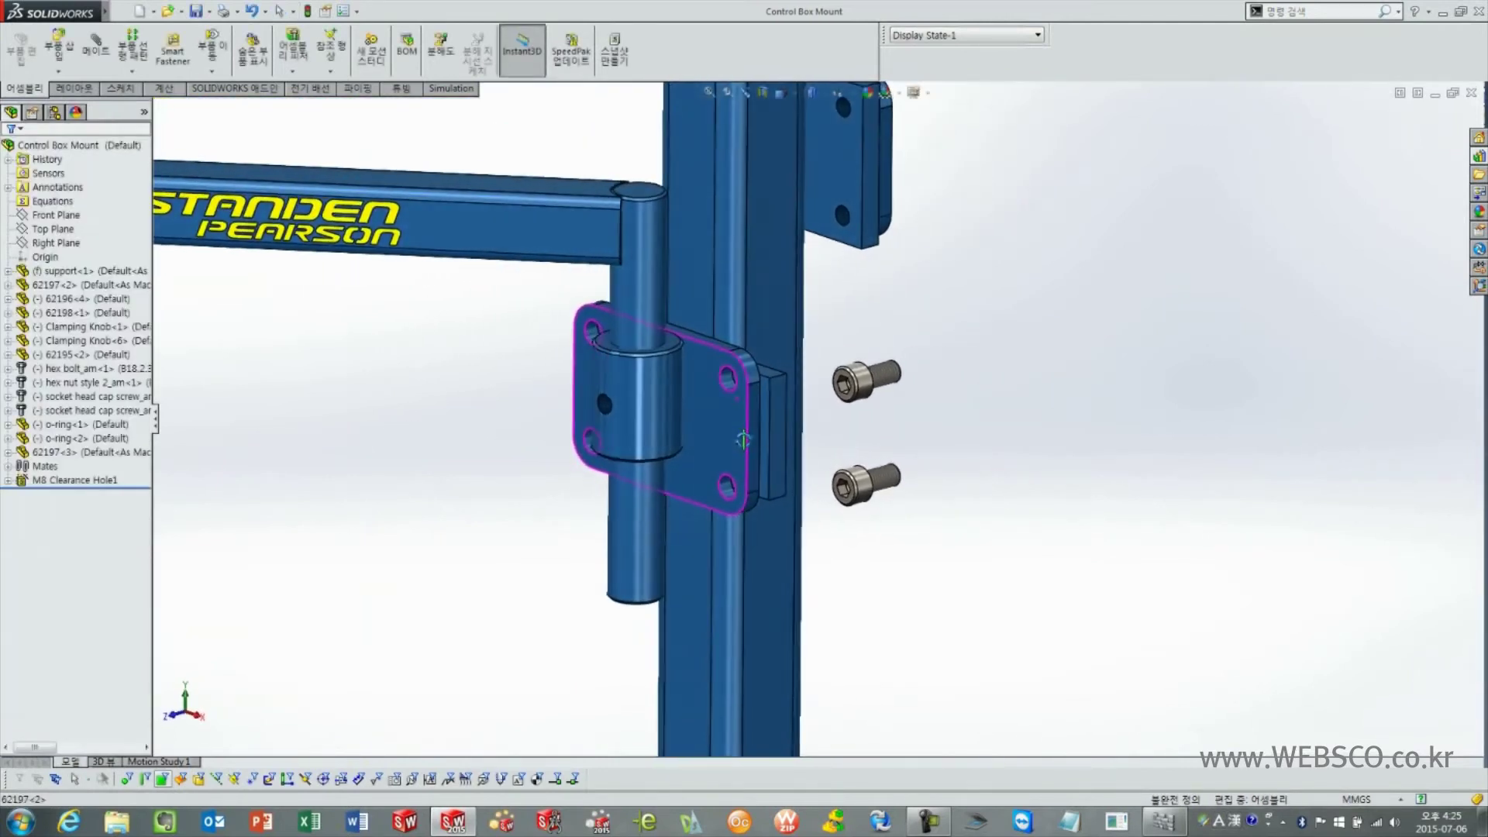
{"action": "left_click", "coordinate": [8, 467]}
{"action": "left_click", "coordinate": [85, 717]}
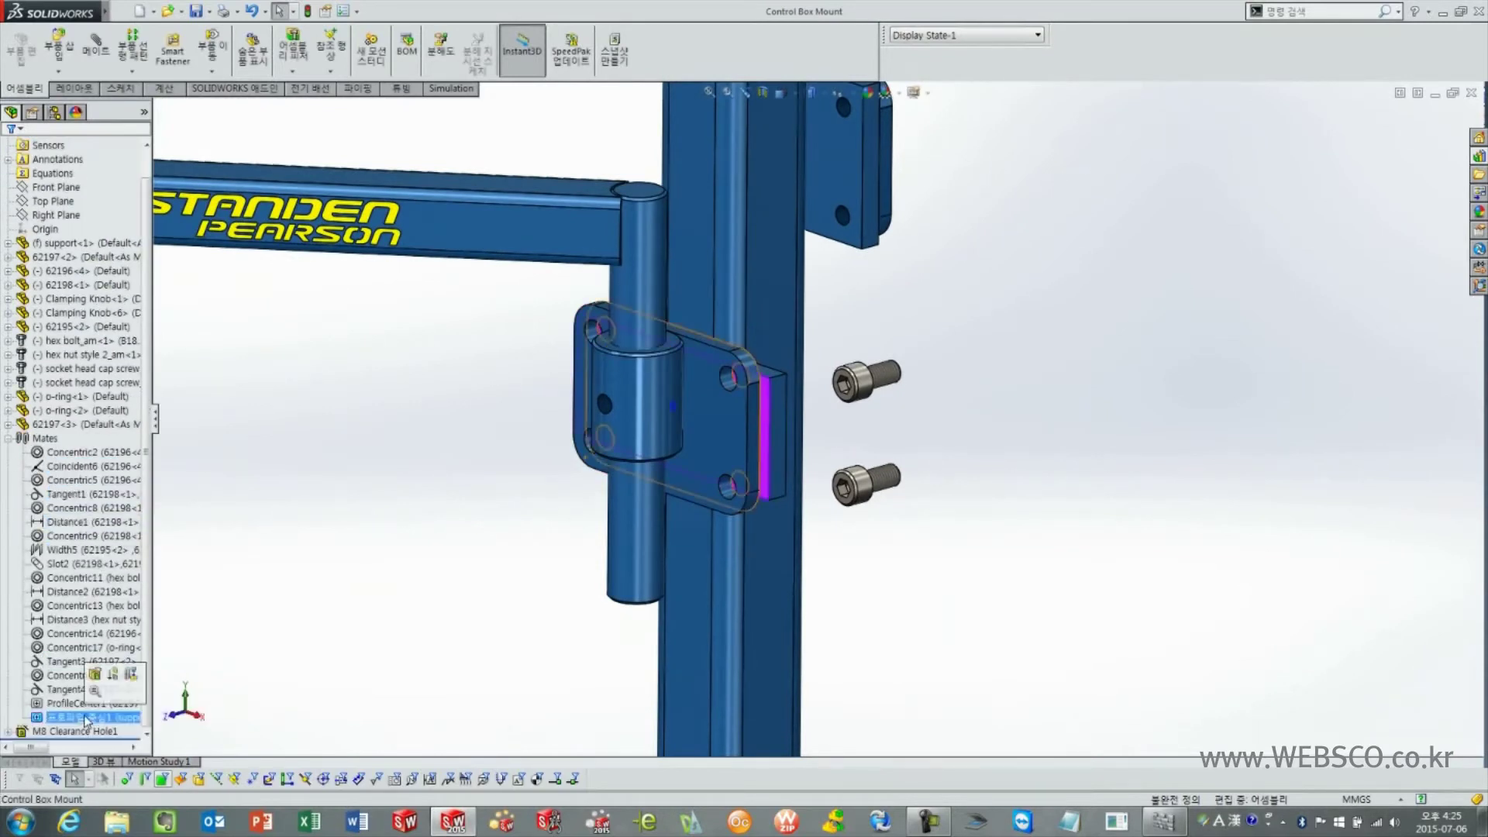
{"action": "left_click", "coordinate": [395, 474]}
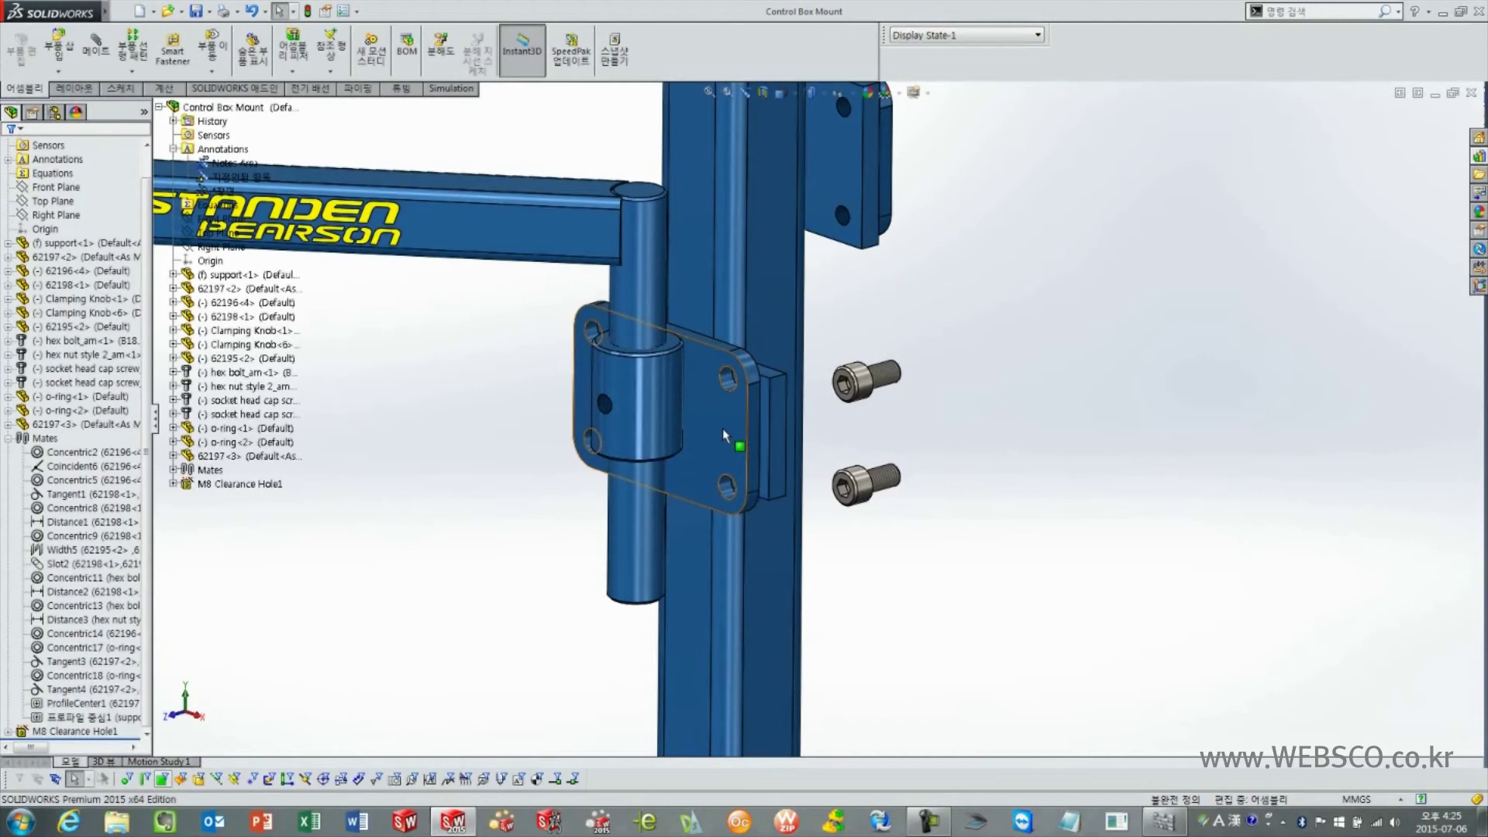
Change the support's screw position dimension to 60 mm.
{"action": "left_click", "coordinate": [787, 402]}
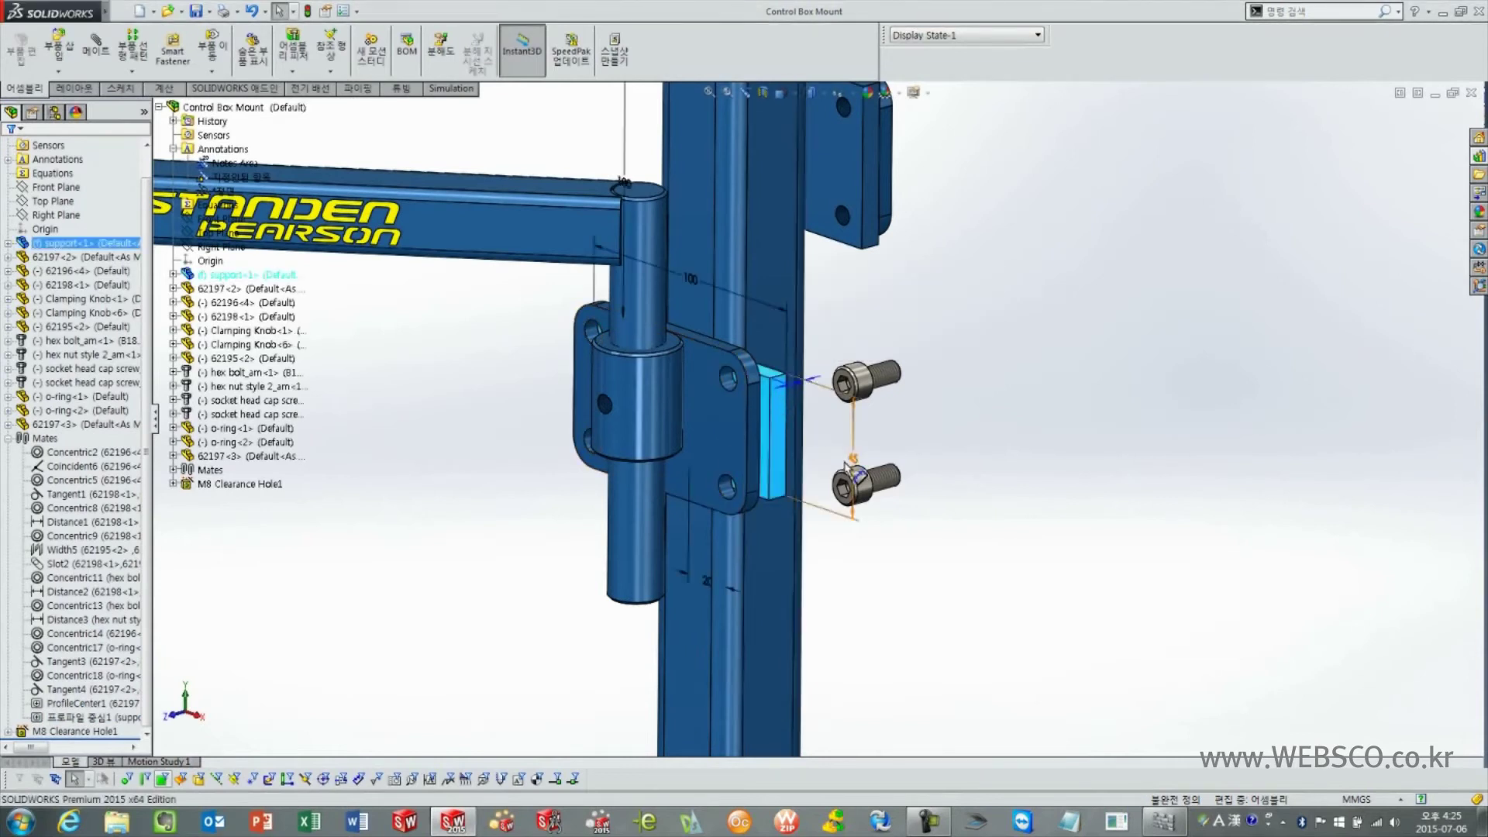
{"action": "double_click", "coordinate": [846, 465]}
{"action": "type", "text": "60"}
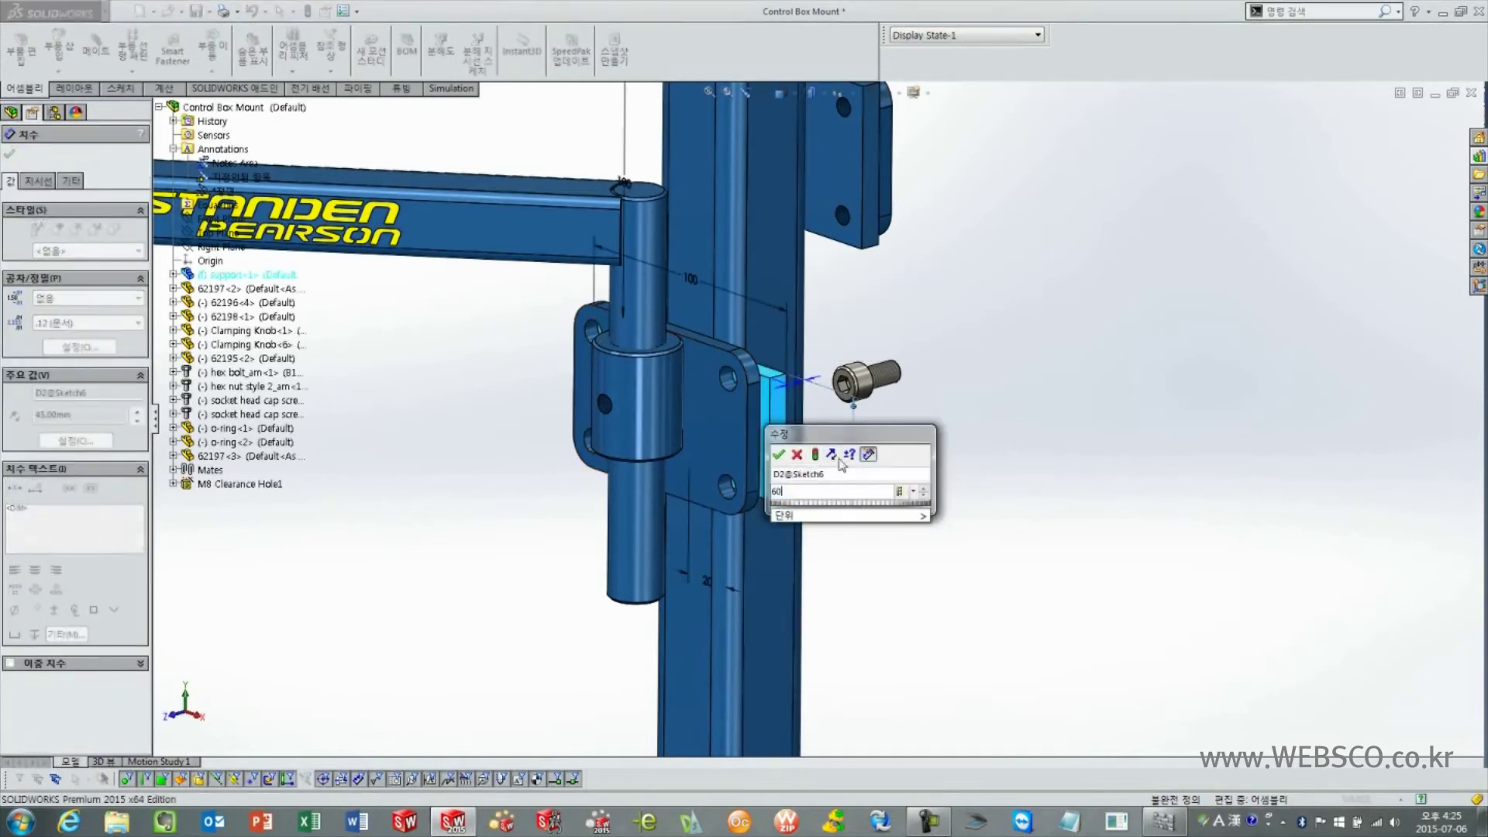
{"action": "key", "text": "Return"}
{"action": "left_click", "coordinate": [904, 426]}
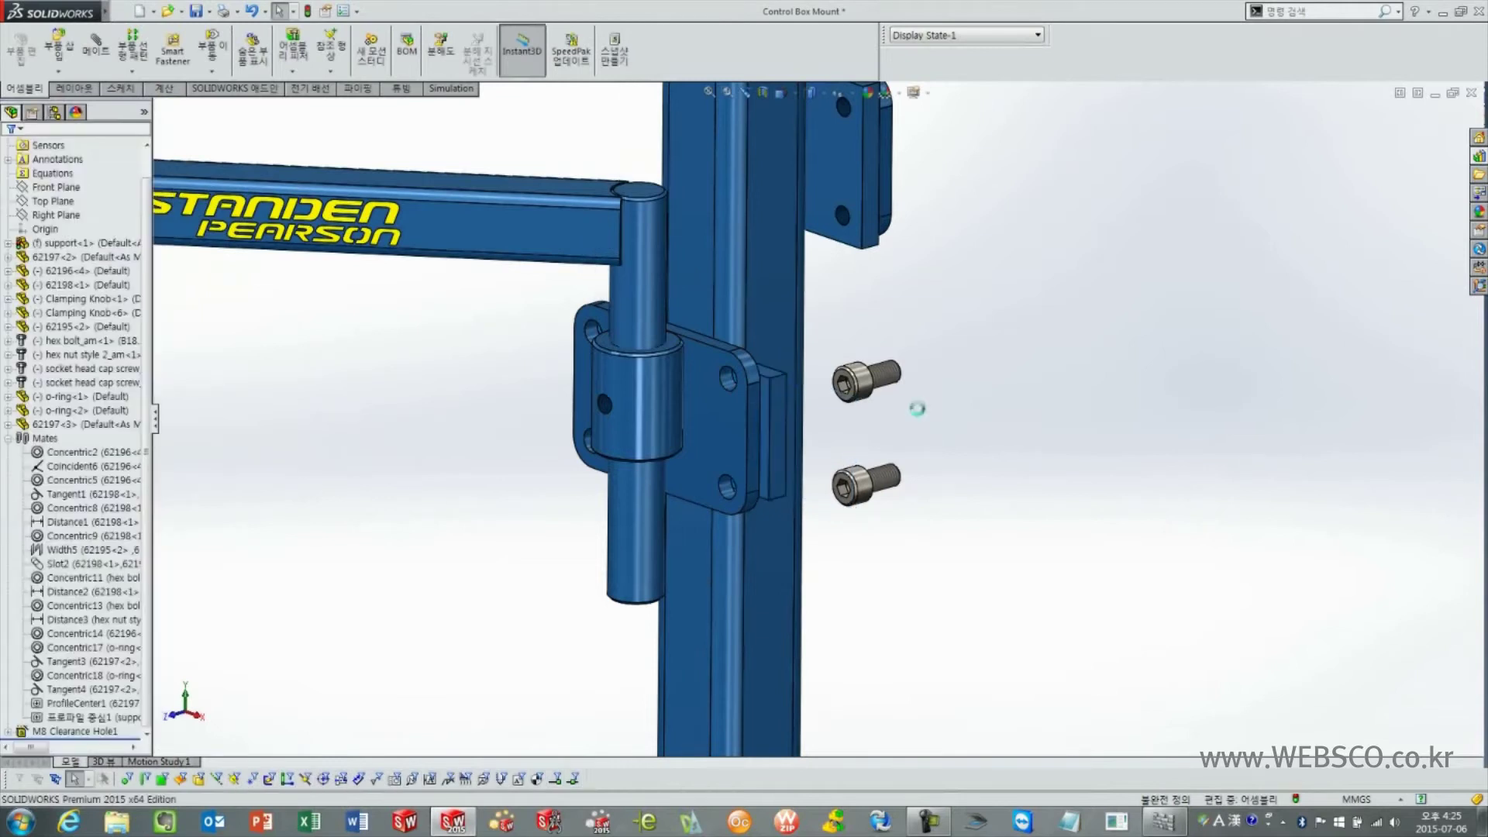
{"action": "scroll", "coordinate": [853, 399], "scroll_direction": "down", "scroll_amount": 2}
{"action": "scroll", "coordinate": [856, 397], "scroll_direction": "down", "scroll_amount": 1}
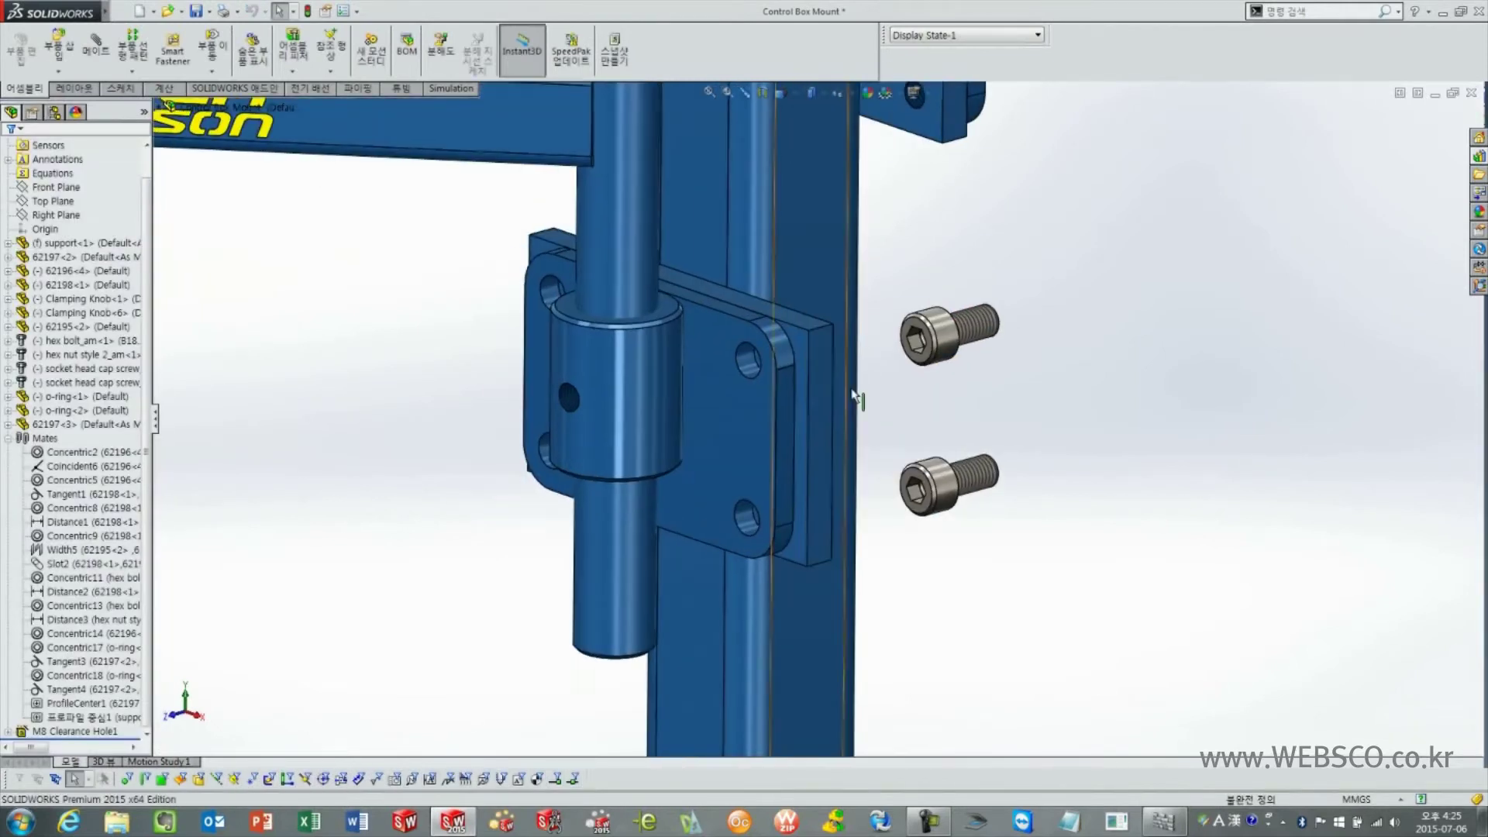
{"action": "mouse_move", "coordinate": [870, 425]}
{"action": "middle_mouse_down"}
{"action": "mouse_move", "coordinate": [817, 416]}
{"action": "mouse_move", "coordinate": [870, 379]}
{"action": "mouse_move", "coordinate": [926, 381]}
{"action": "mouse_move", "coordinate": [863, 416]}
{"action": "middle_mouse_up"}
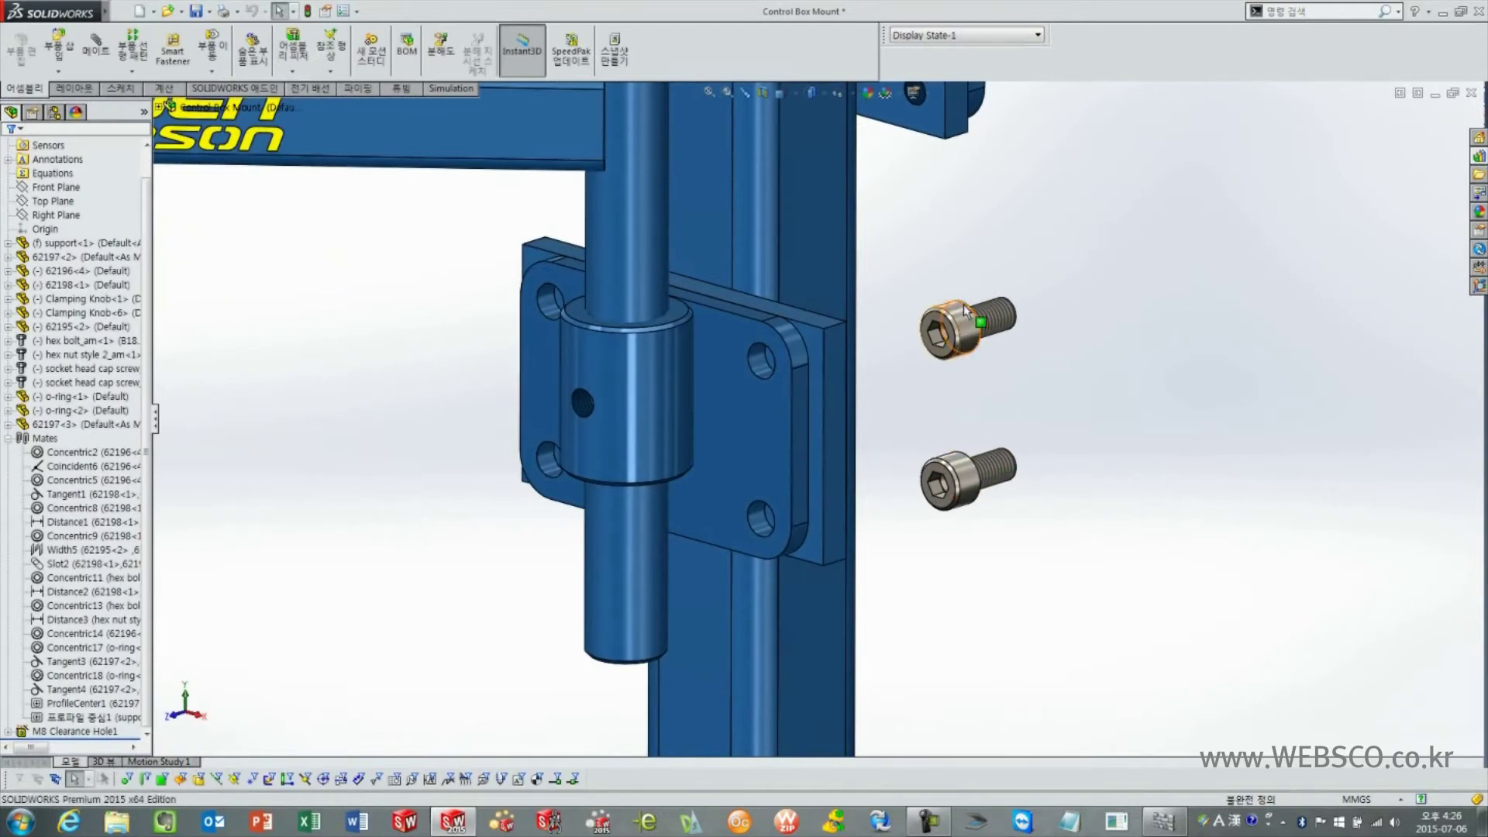
Profile-centre the upper screw's head edge on the bracket's upper hole edge.
{"action": "left_click", "coordinate": [88, 61]}
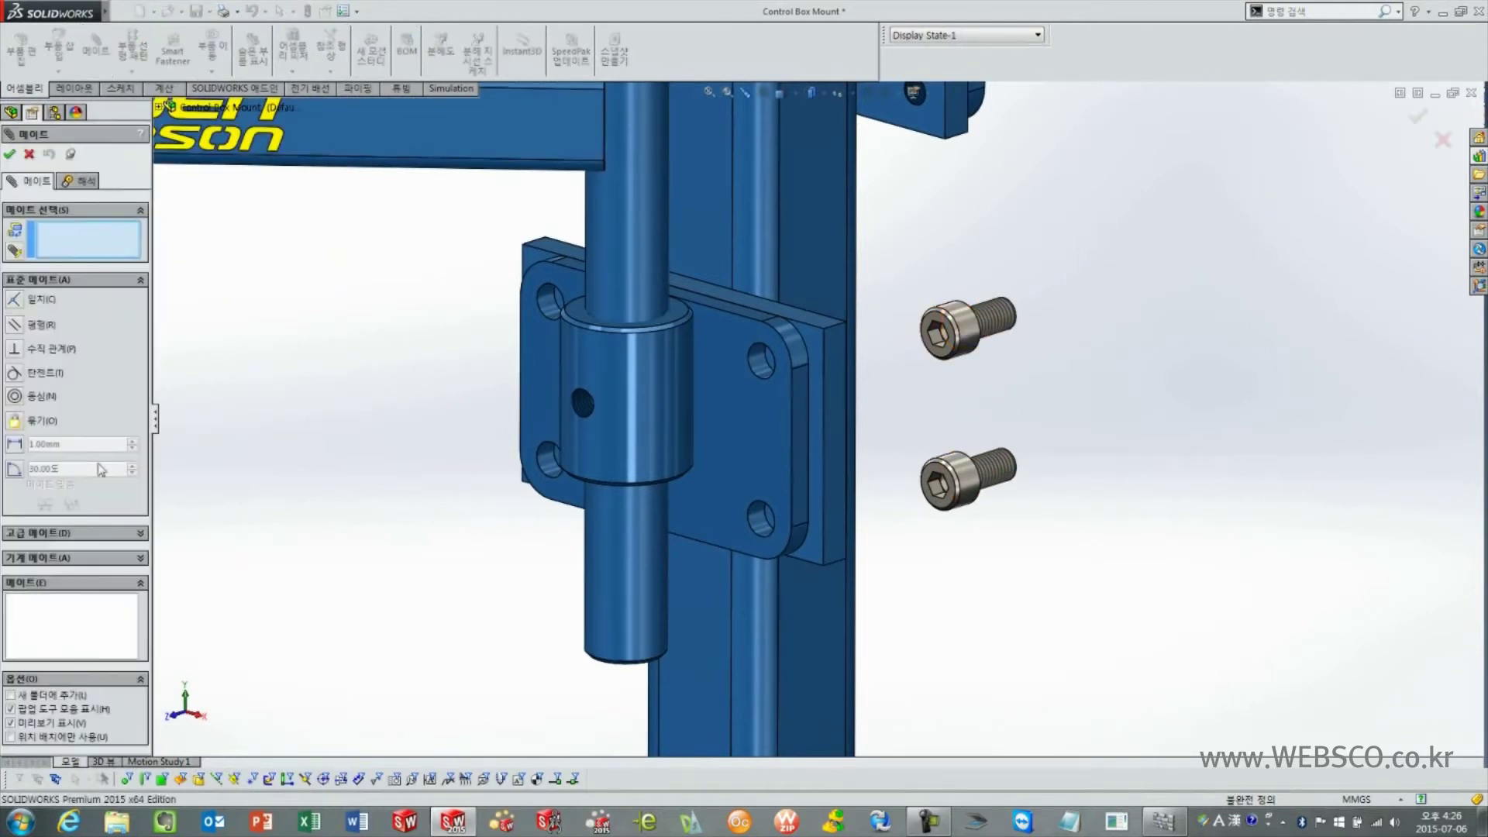
{"action": "left_click", "coordinate": [88, 535]}
{"action": "left_click", "coordinate": [15, 317]}
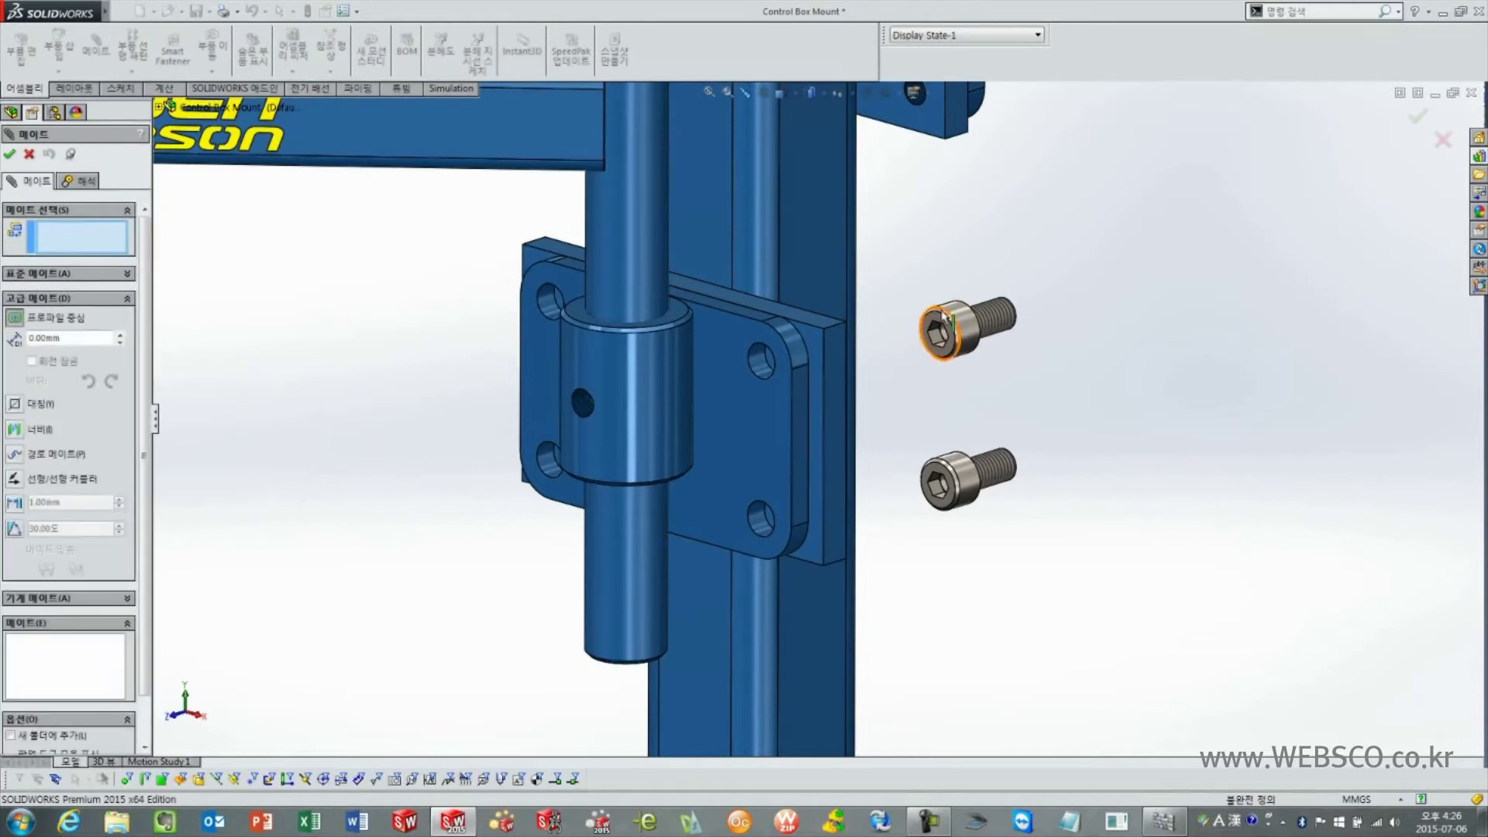
{"action": "left_click", "coordinate": [962, 322]}
{"action": "left_click", "coordinate": [758, 353]}
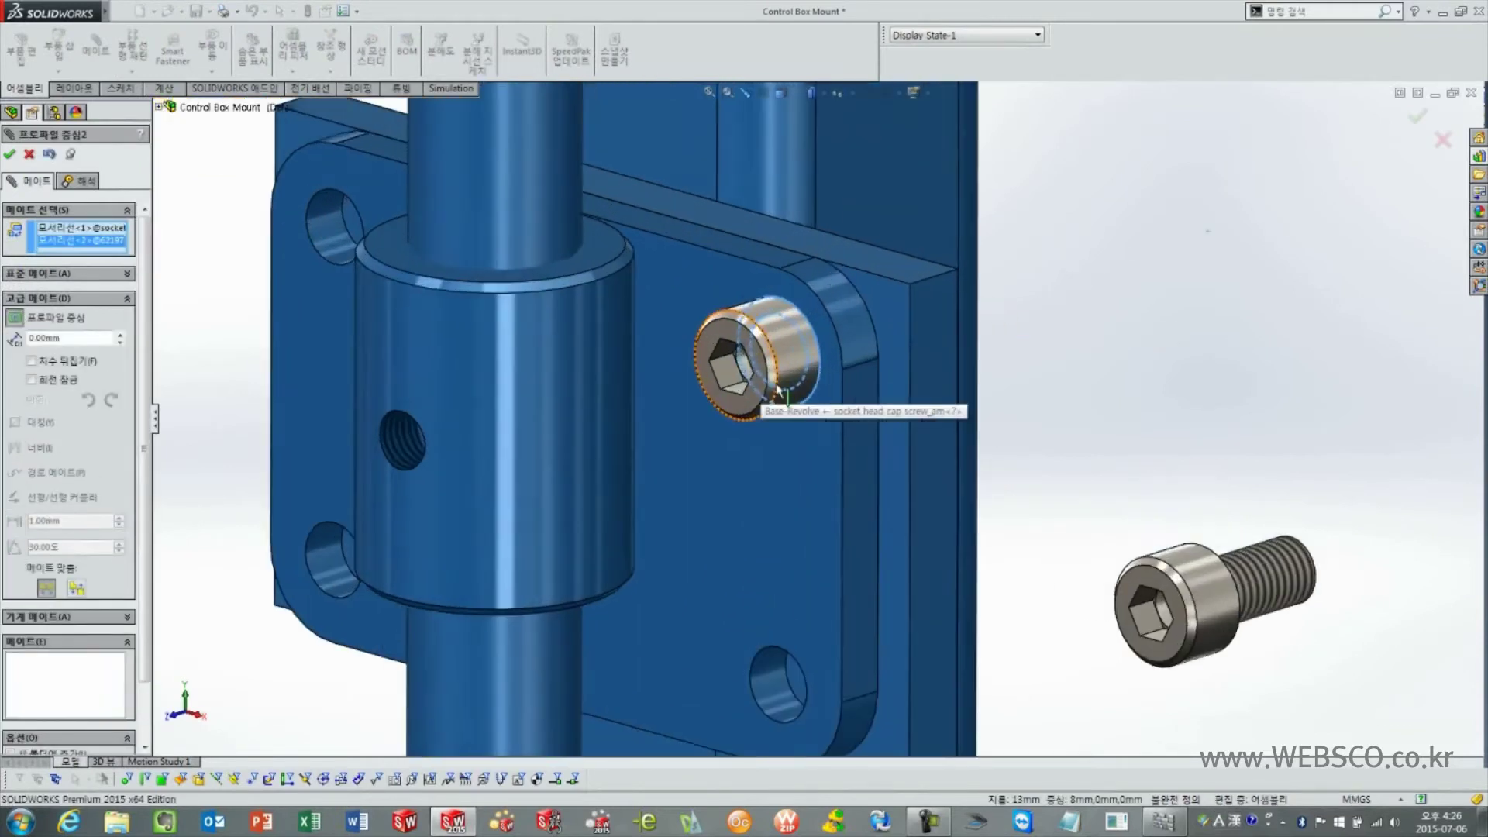
{"action": "scroll", "coordinate": [771, 365], "scroll_direction": "down", "scroll_amount": 1}
{"action": "scroll", "coordinate": [790, 371], "scroll_direction": "down", "scroll_amount": 1}
{"action": "scroll", "coordinate": [810, 377], "scroll_direction": "down", "scroll_amount": 1}
{"action": "middle_click_drag", "start_coordinate": [810, 378], "coordinate": [841, 355]}
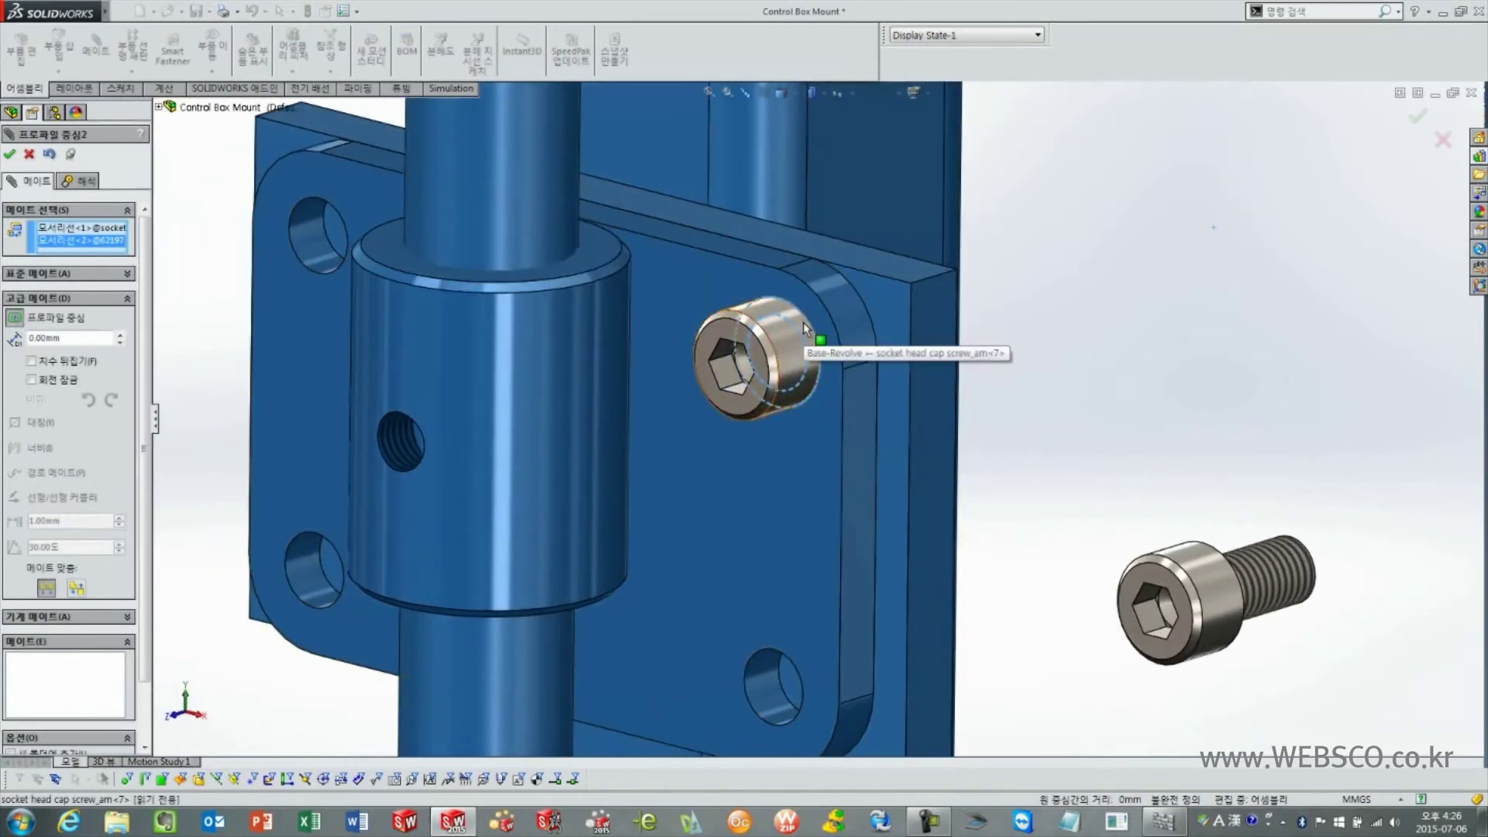
{"action": "mouse_move", "coordinate": [1125, 315]}
{"action": "middle_mouse_down"}
{"action": "mouse_move", "coordinate": [1139, 308]}
{"action": "mouse_move", "coordinate": [1124, 289]}
{"action": "middle_mouse_up"}
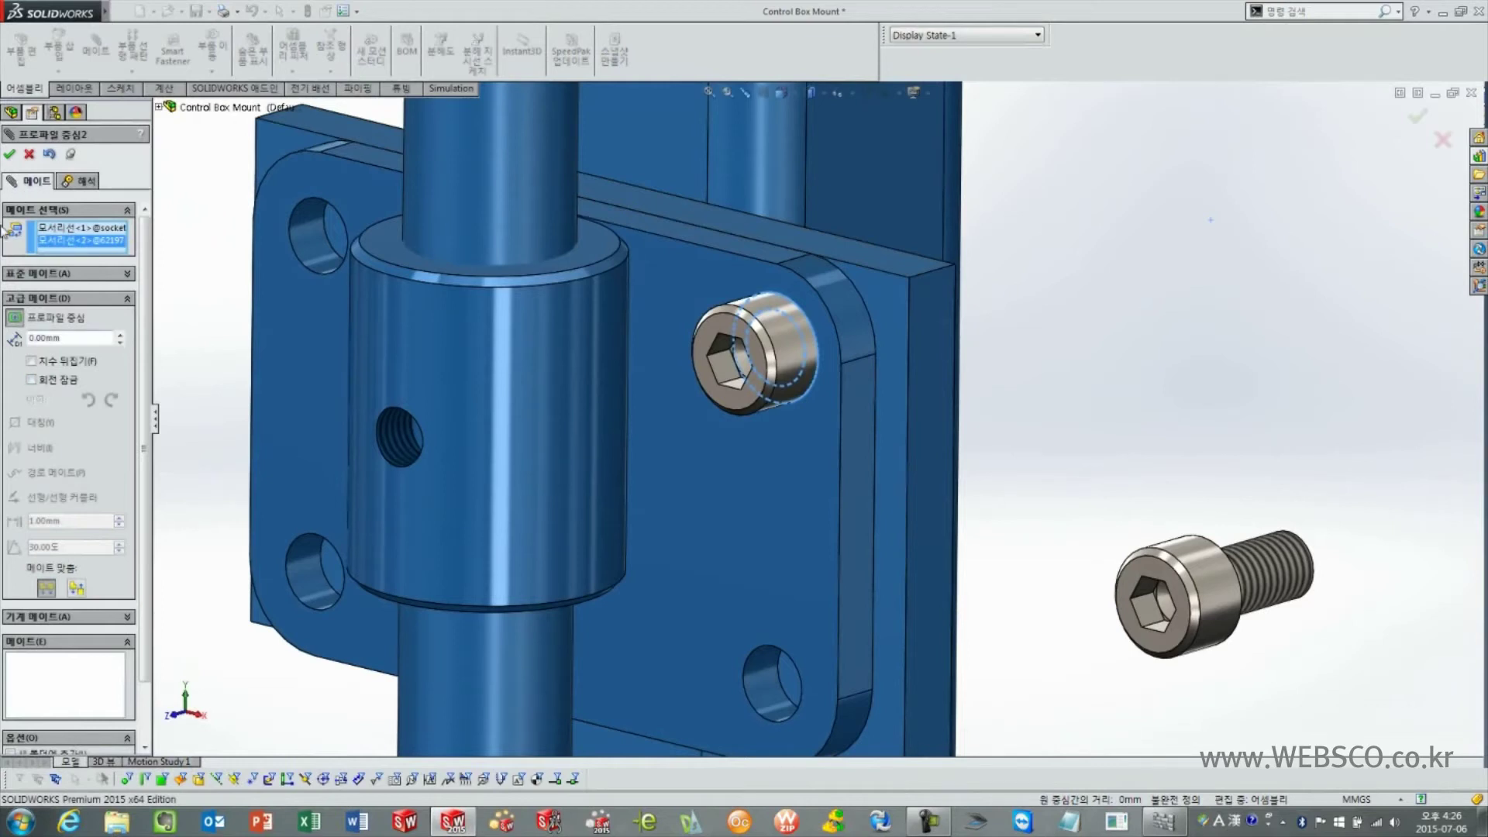
{"action": "left_click", "coordinate": [10, 155]}
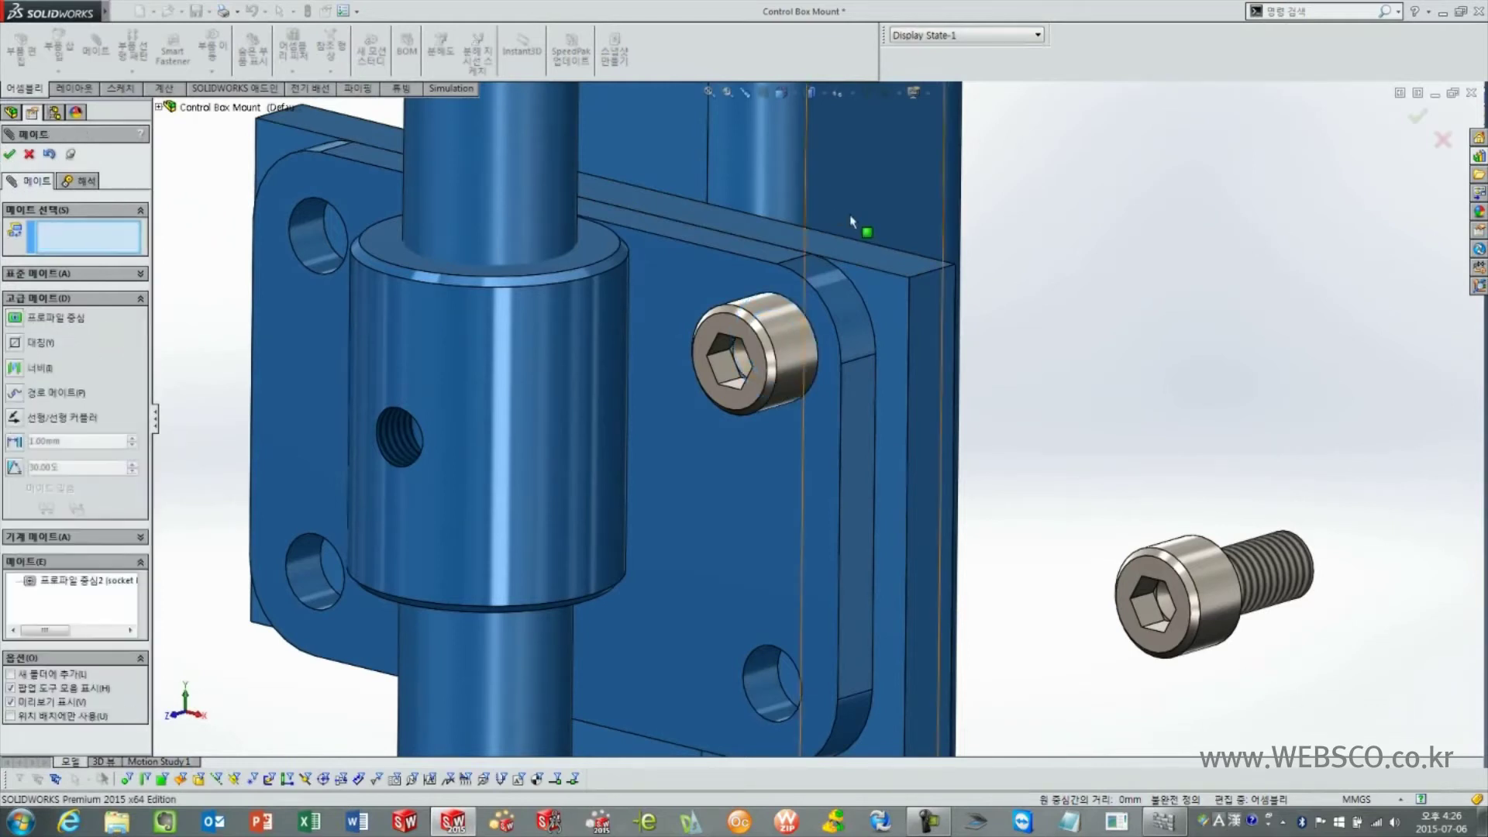
Profile-centre the lower screw's head edge on the bracket's lower hole edge with rotation locked.
{"action": "left_click", "coordinate": [779, 342]}
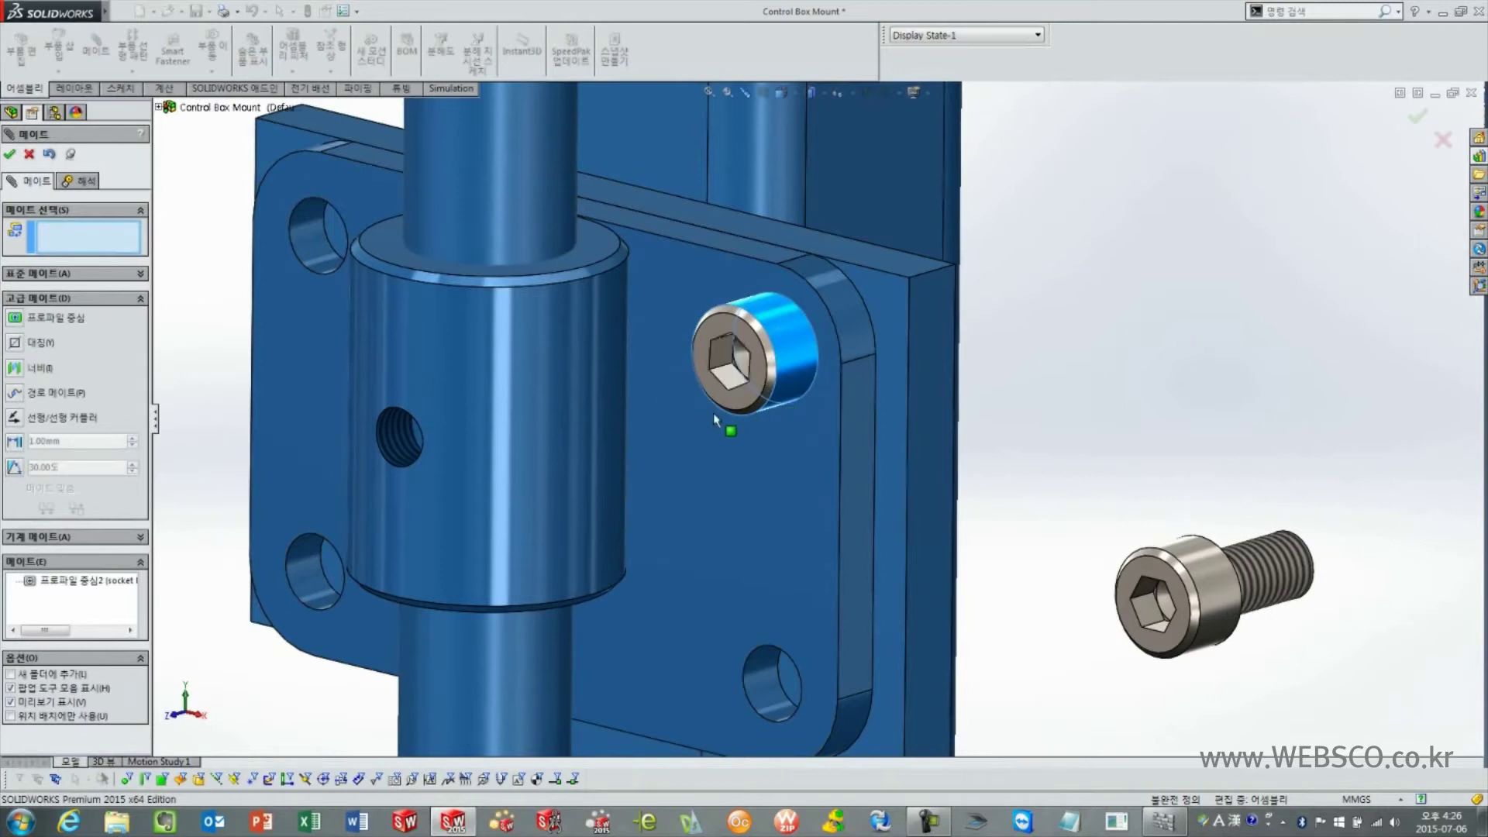
{"action": "left_click_drag", "start_coordinate": [714, 416], "coordinate": [771, 402]}
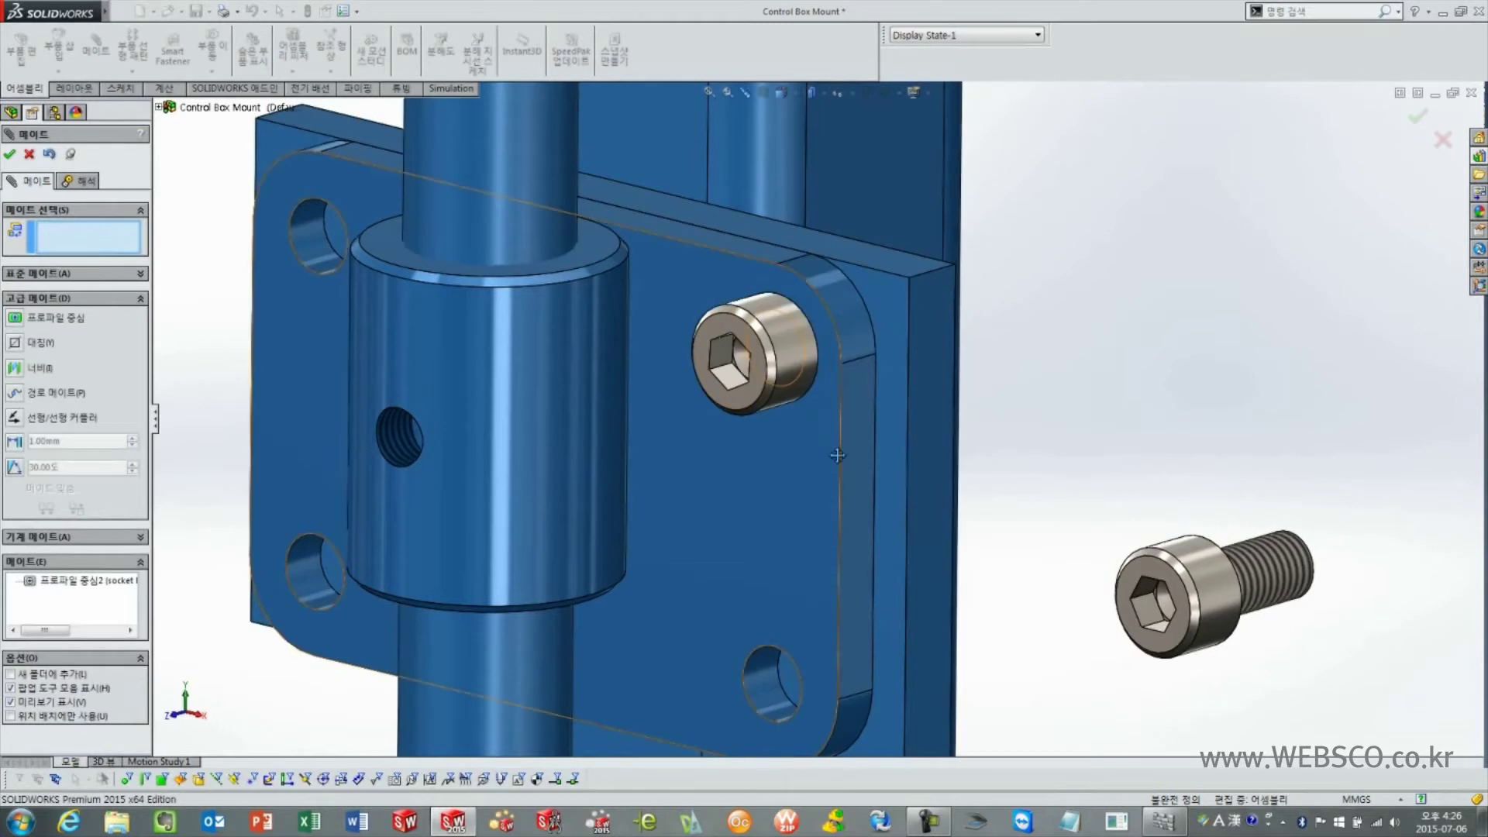
{"action": "scroll", "coordinate": [1003, 359], "scroll_direction": "up", "scroll_amount": 2}
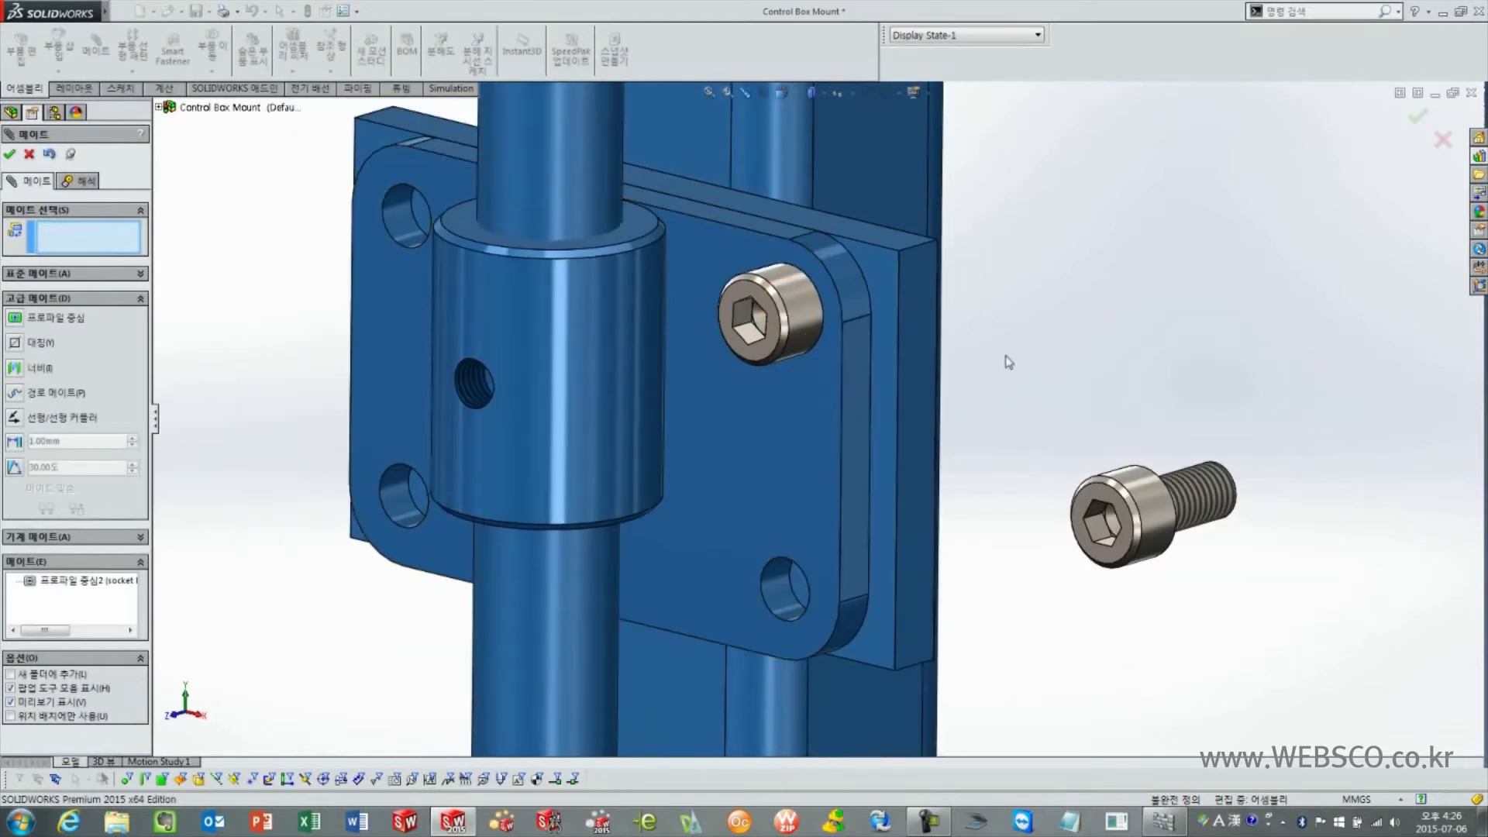
{"action": "left_click", "coordinate": [1153, 473]}
{"action": "left_click", "coordinate": [799, 570]}
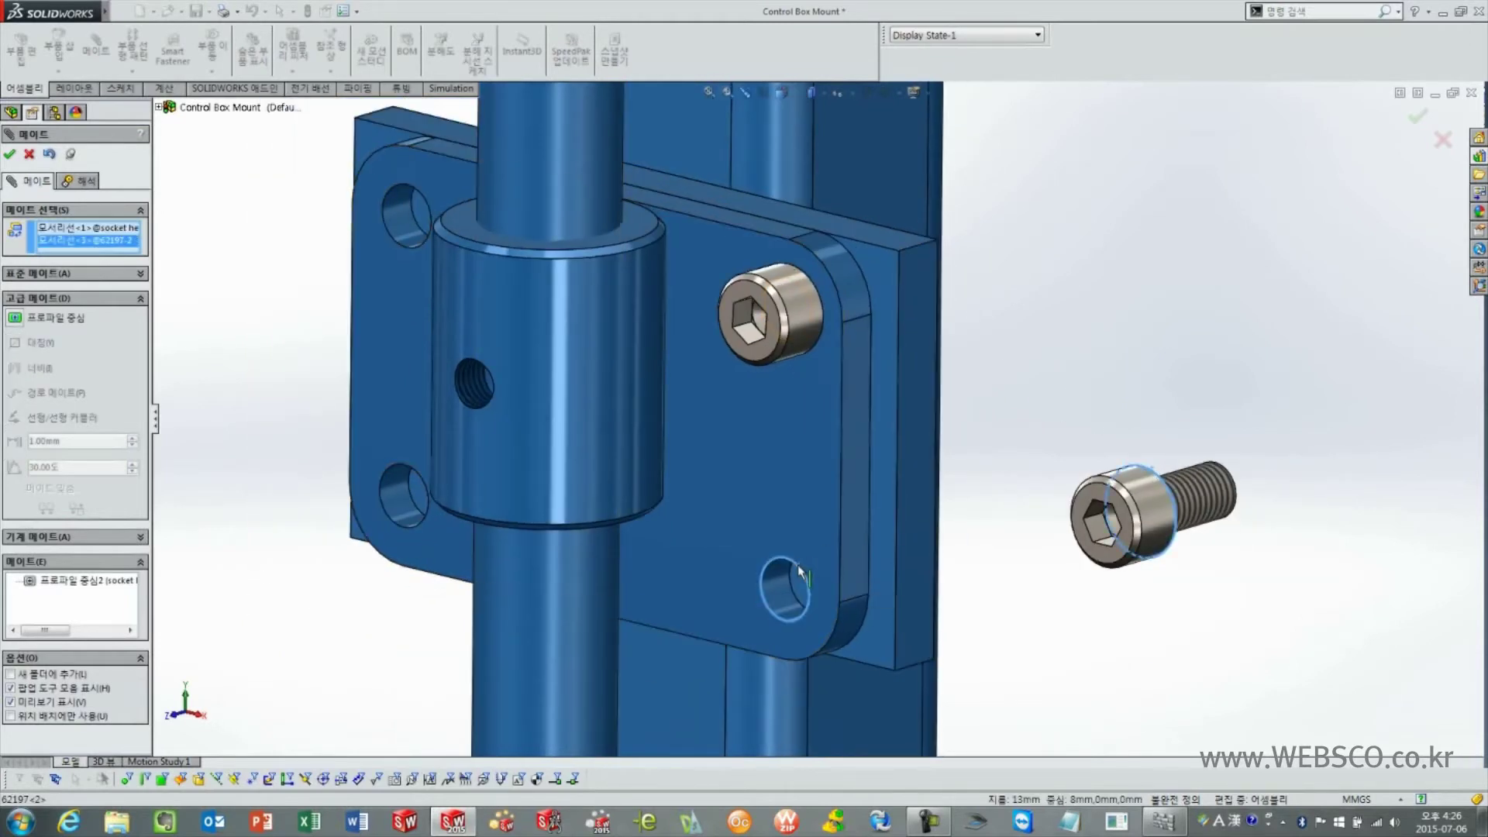
{"action": "left_click", "coordinate": [17, 323]}
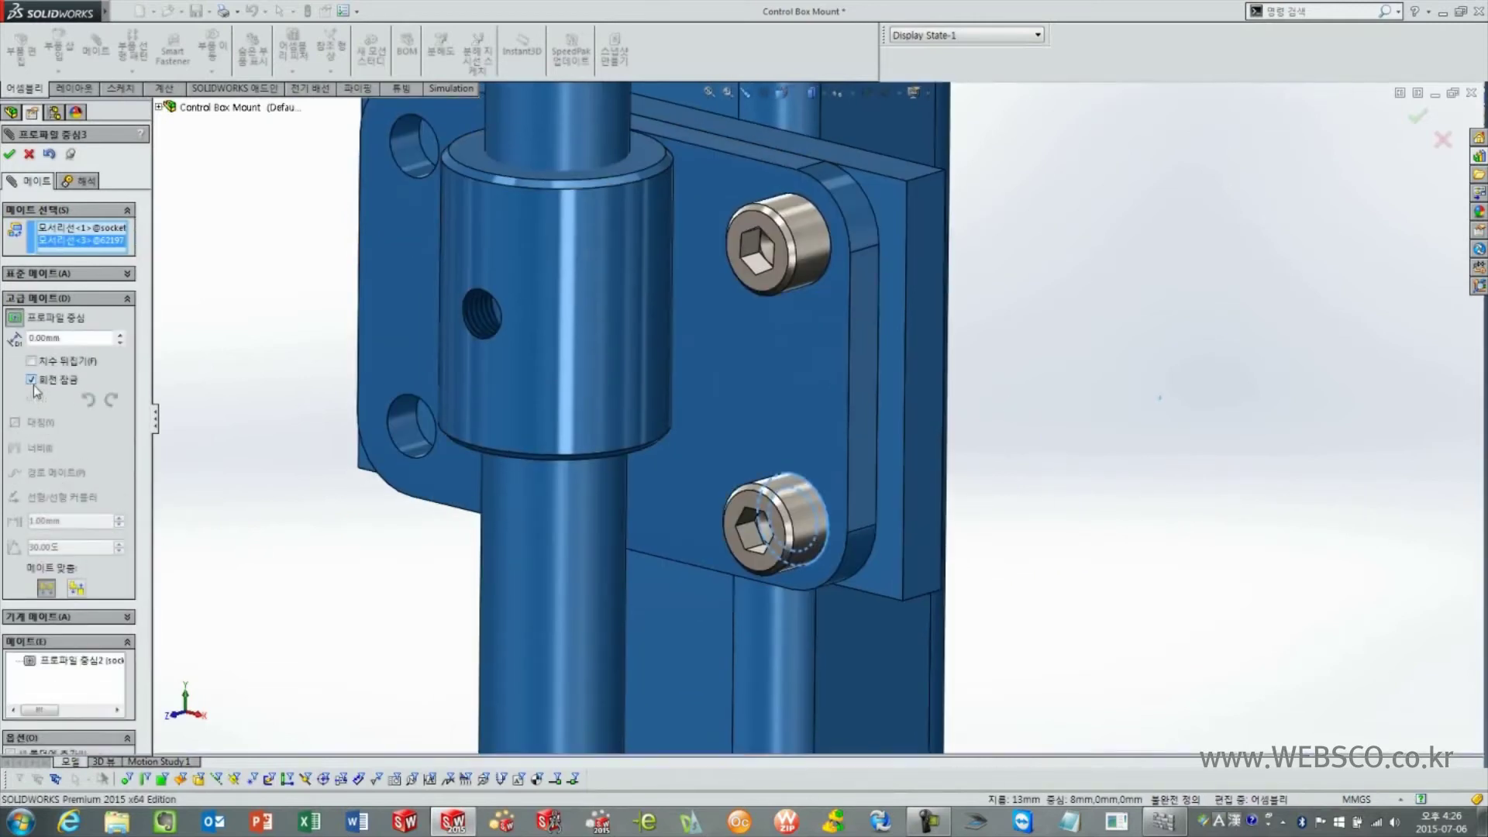
{"action": "left_click", "coordinate": [9, 155]}
{"action": "key", "text": "Escape"}
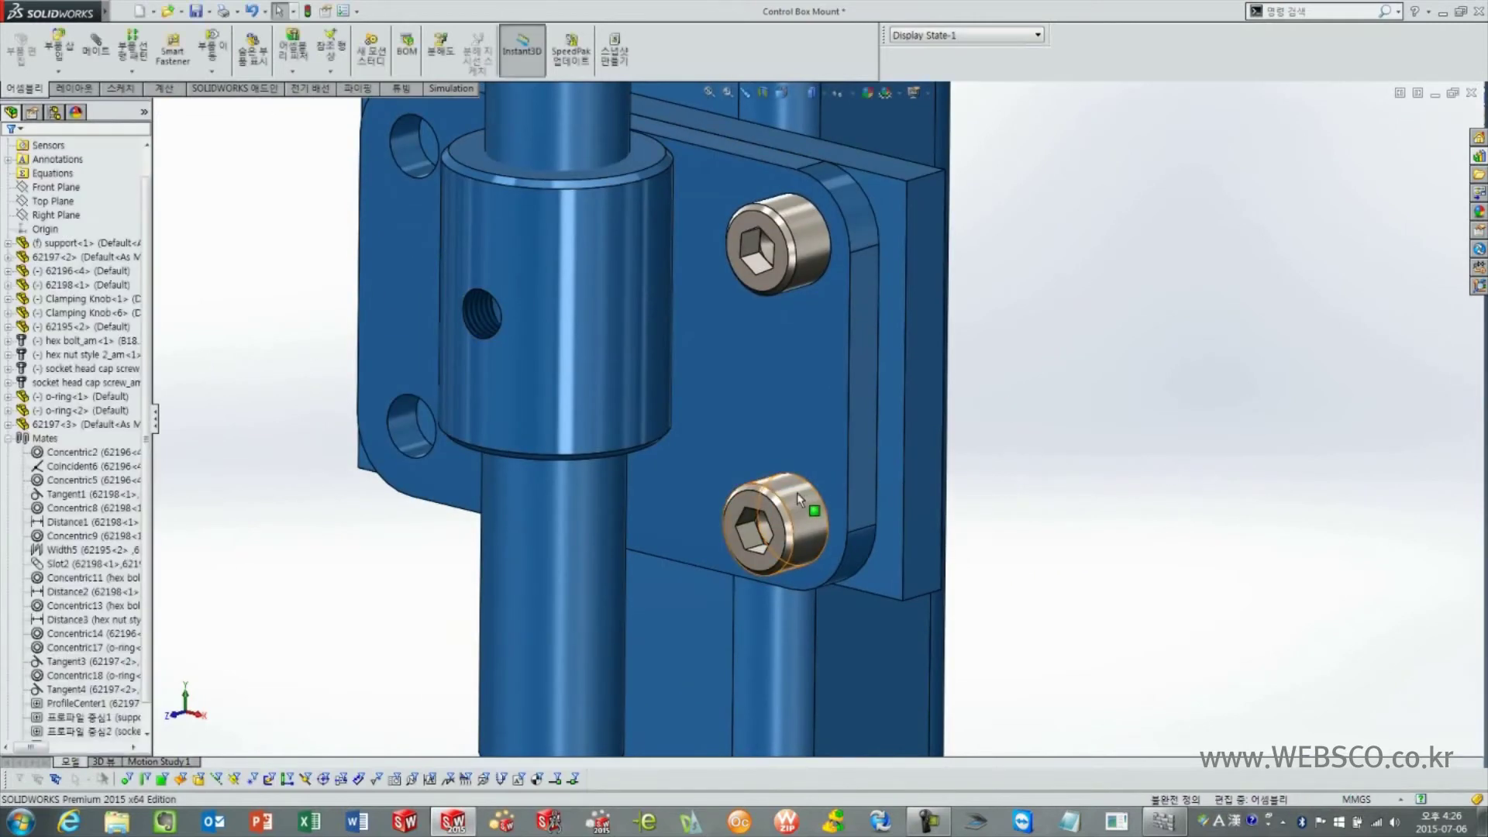
Test-drag the lower screw and inspect the screw faces to confirm both are fixed.
{"action": "left_click_drag", "start_coordinate": [783, 503], "coordinate": [722, 513]}
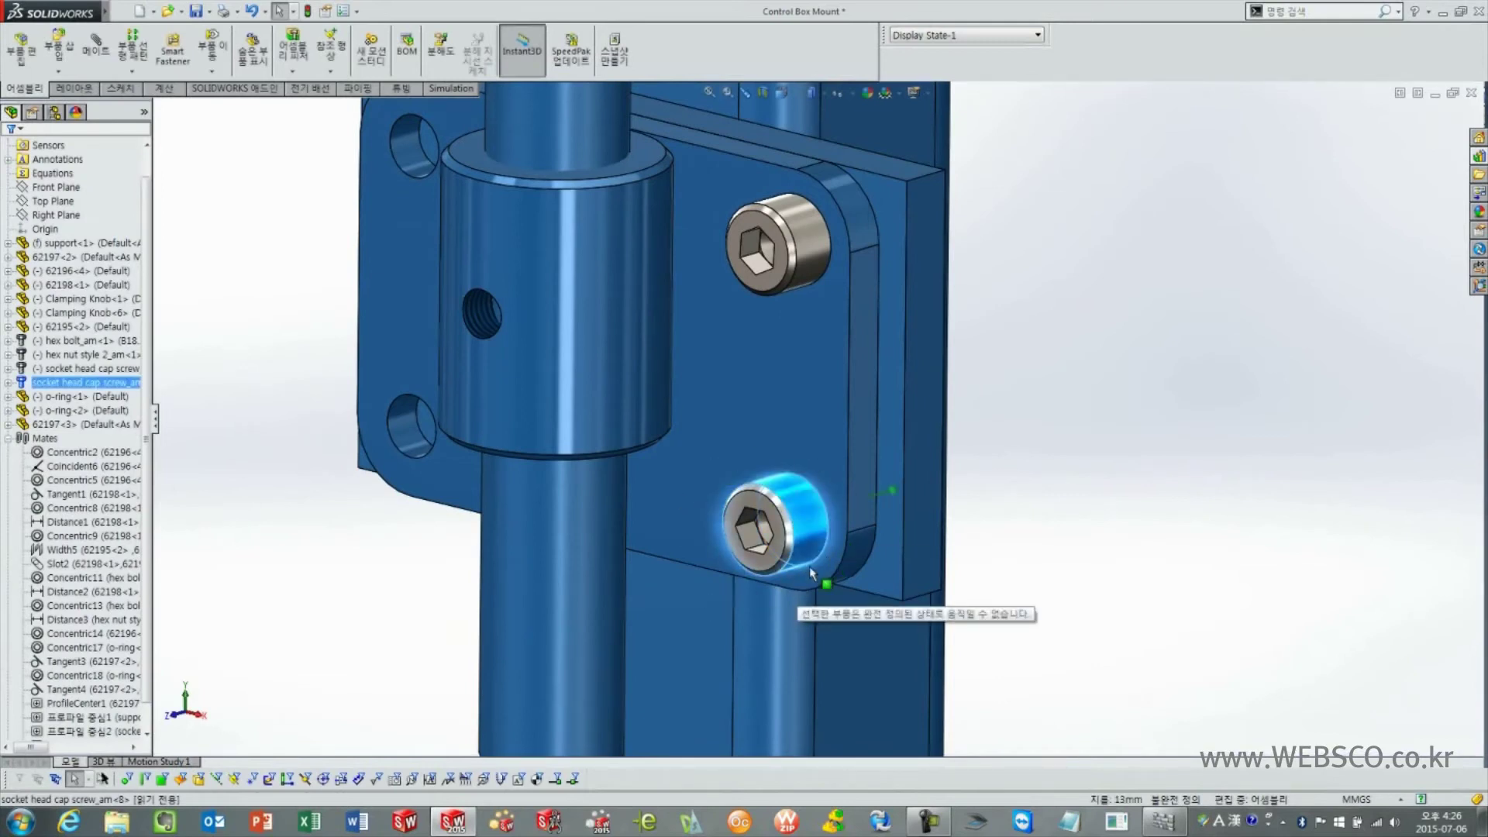
{"action": "left_click", "coordinate": [1121, 478]}
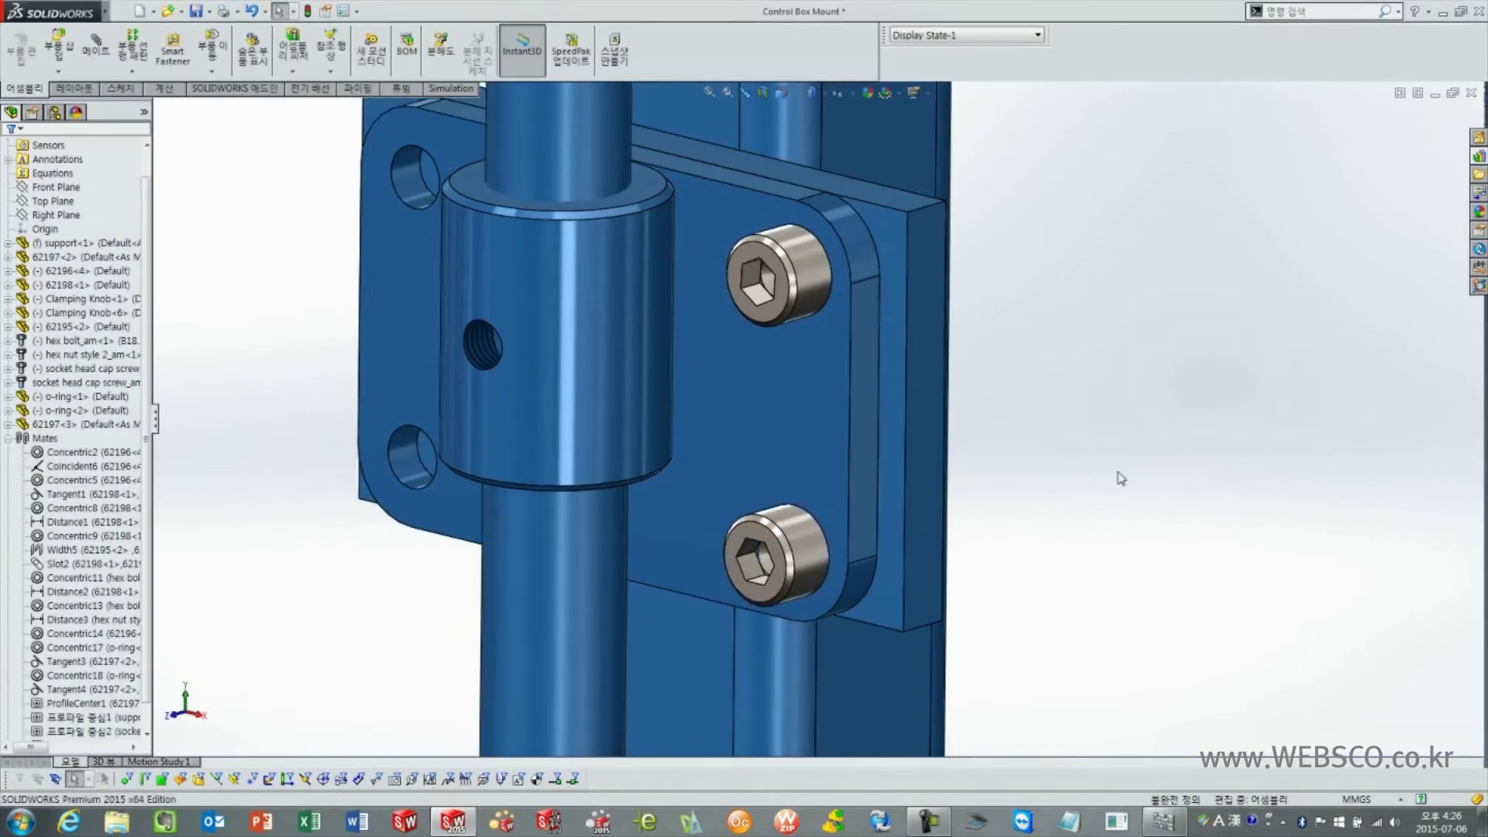
{"action": "scroll", "coordinate": [831, 286], "scroll_direction": "down", "scroll_amount": 3}
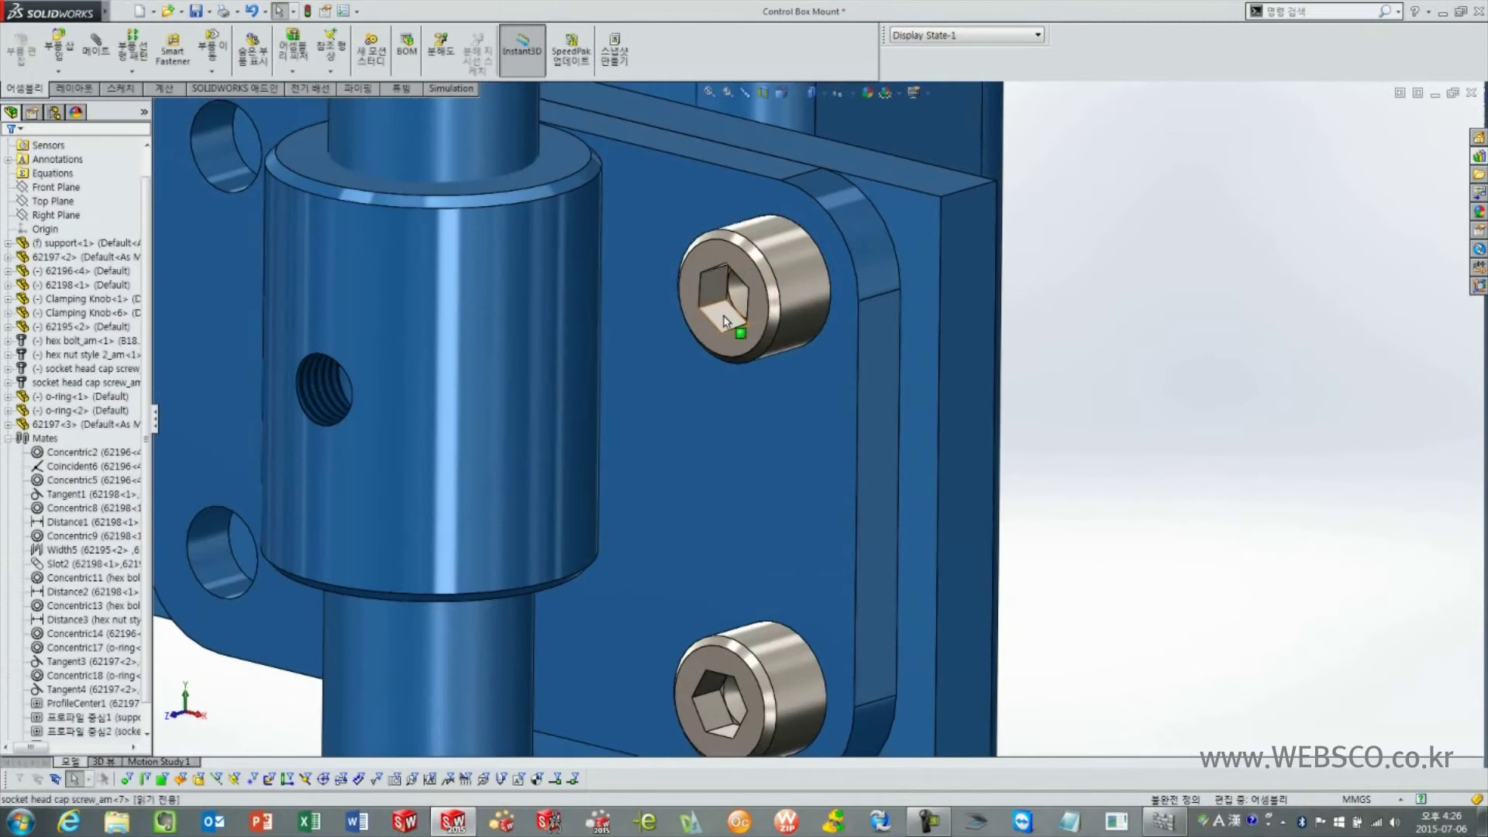
{"action": "left_click", "coordinate": [726, 321]}
{"action": "left_click", "coordinate": [755, 163], "text": "ctrl"}
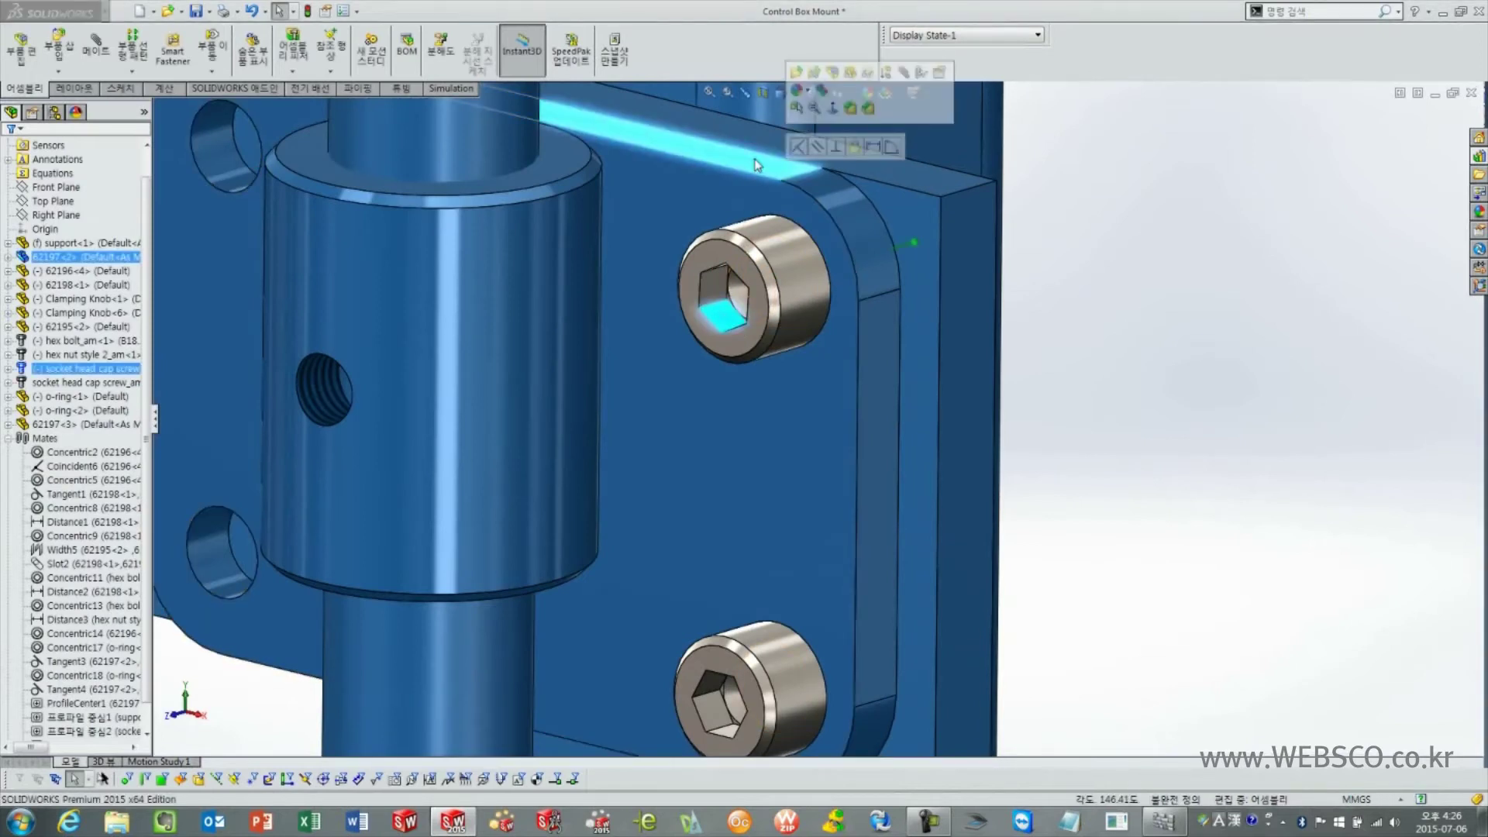
{"action": "left_click", "coordinate": [1159, 332]}
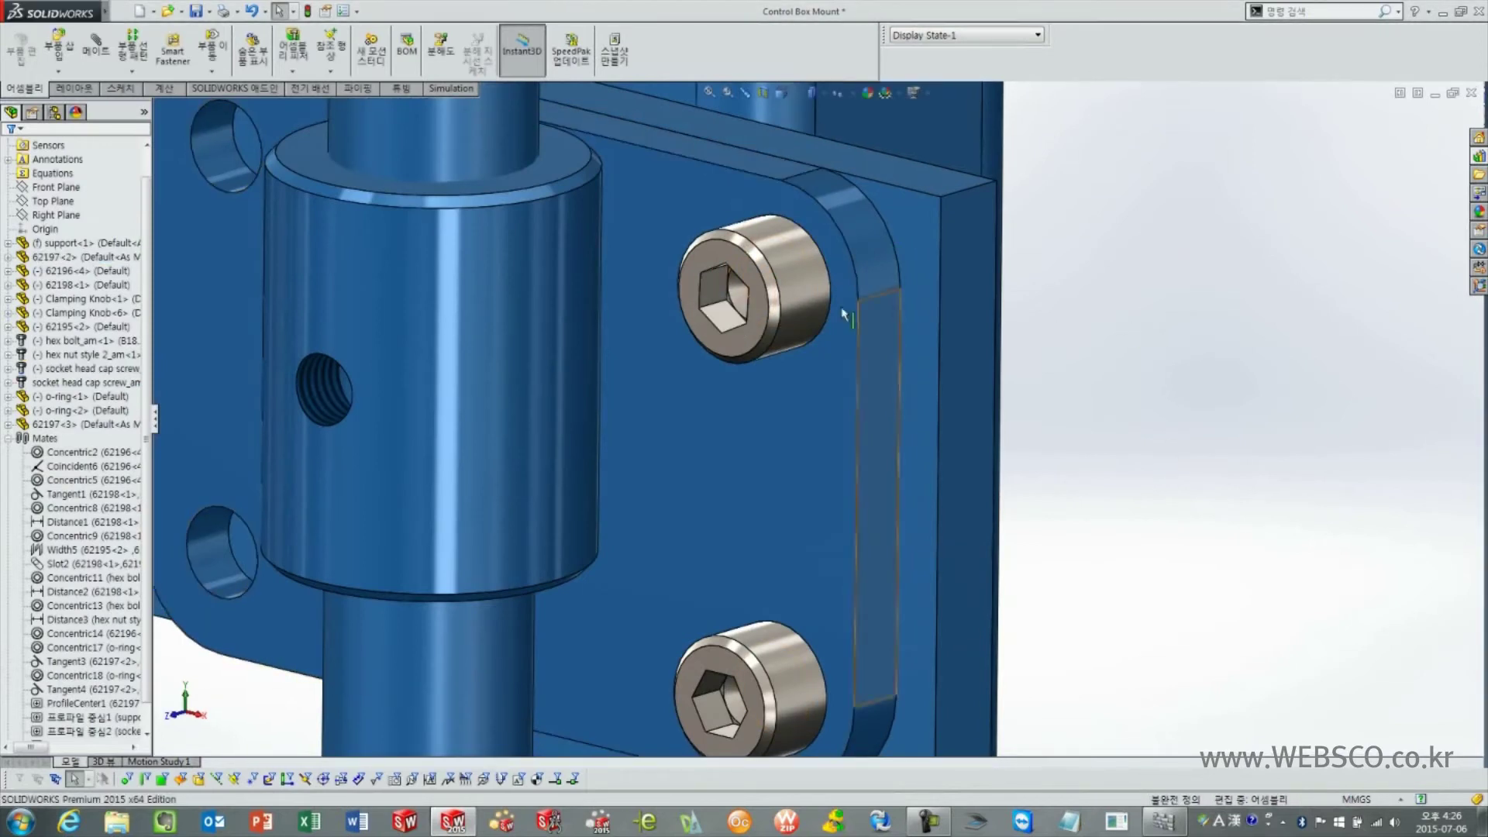
{"action": "left_click", "coordinate": [760, 277]}
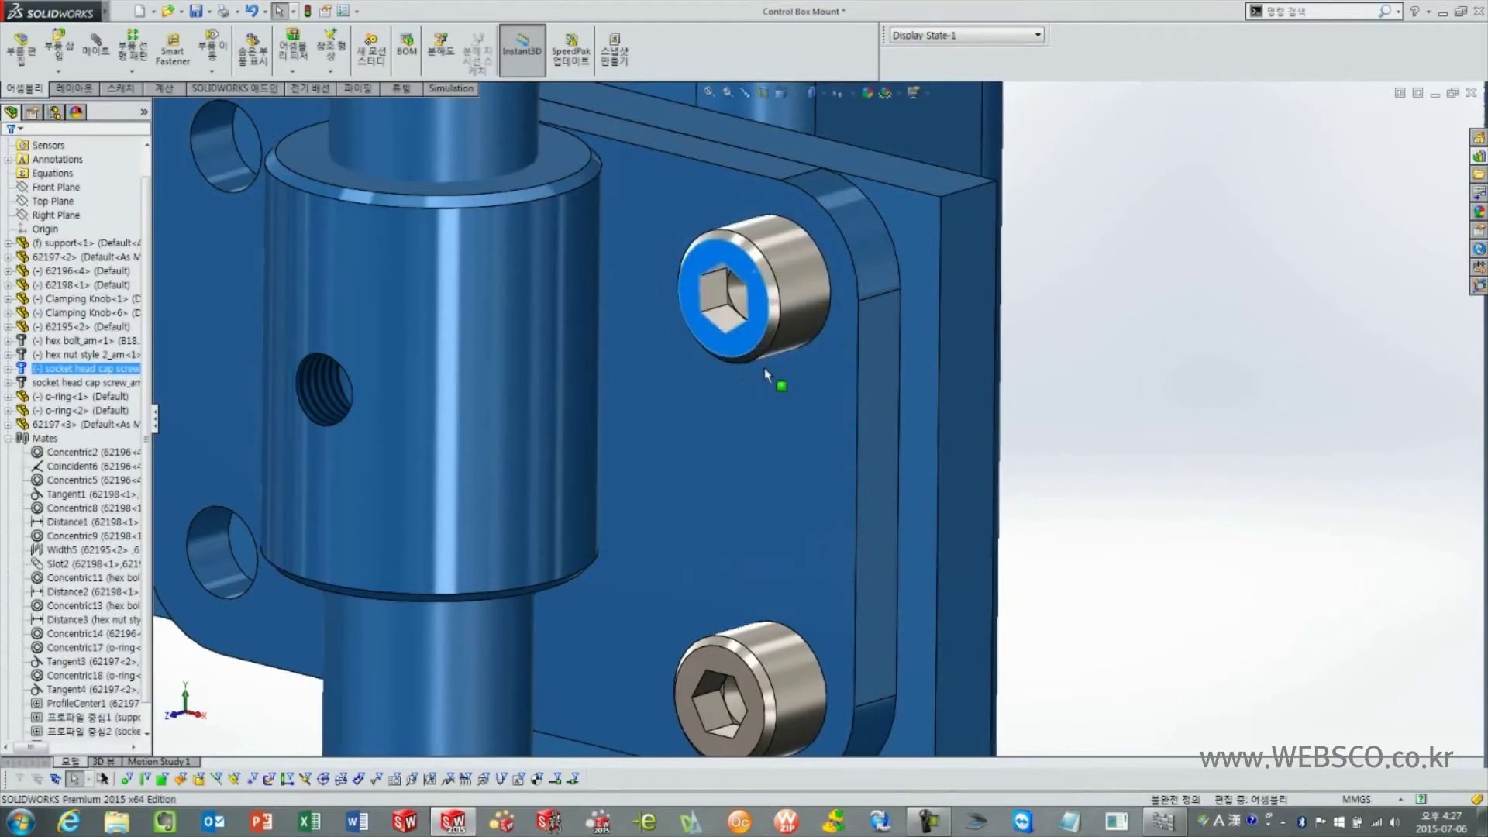
{"action": "left_click", "coordinate": [1128, 391]}
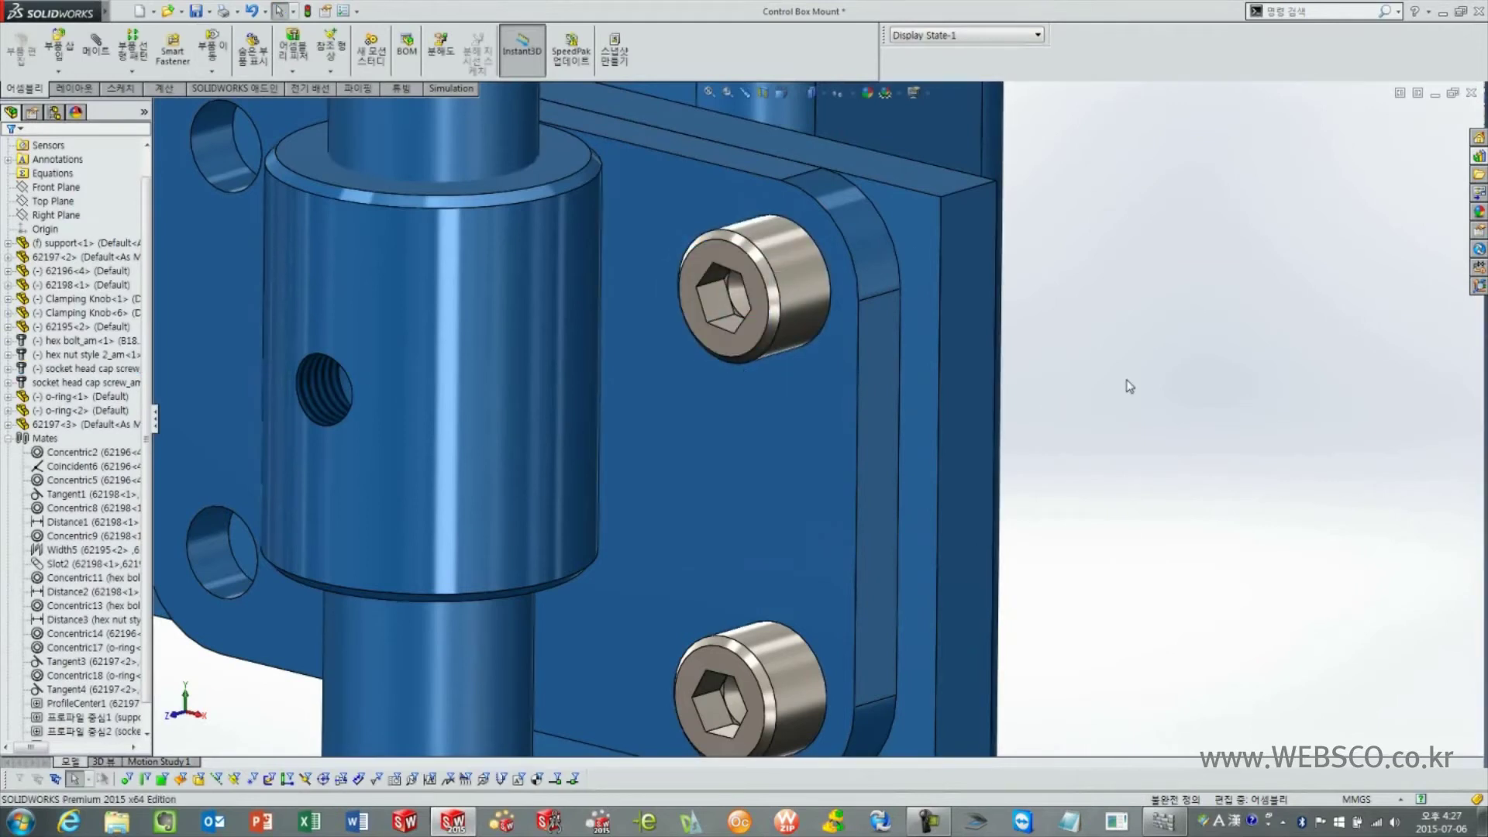
{"action": "scroll", "coordinate": [1128, 386], "scroll_direction": "up", "scroll_amount": 4}
{"action": "scroll", "coordinate": [1129, 385], "scroll_direction": "up", "scroll_amount": 3}
{"action": "scroll", "coordinate": [1128, 386], "scroll_direction": "up", "scroll_amount": 3}
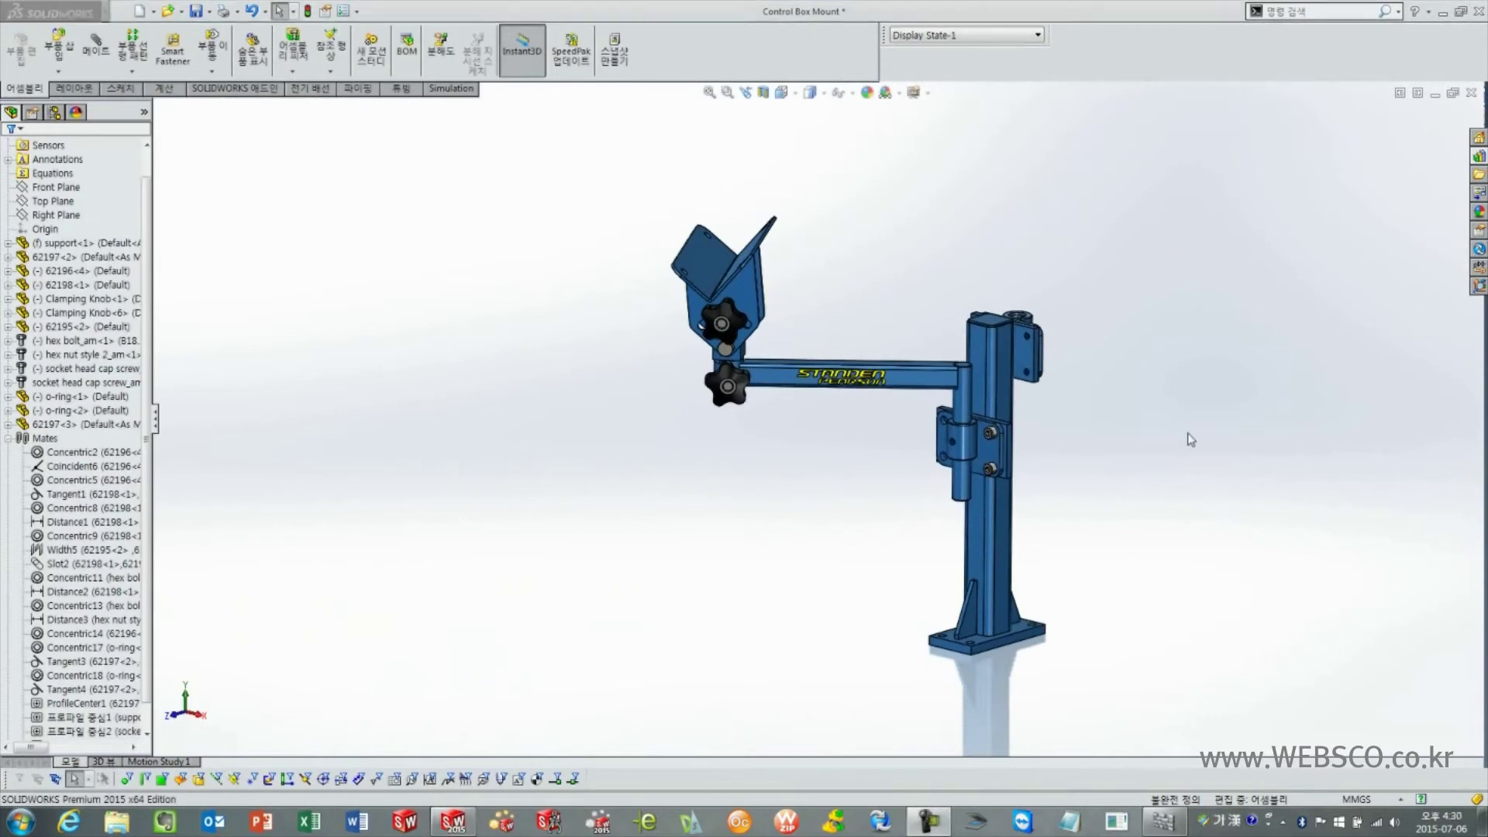
Drag the arm's pivot pin to slide the arm higher up the vertical post.
{"action": "scroll", "coordinate": [1014, 452], "scroll_direction": "down", "scroll_amount": 3}
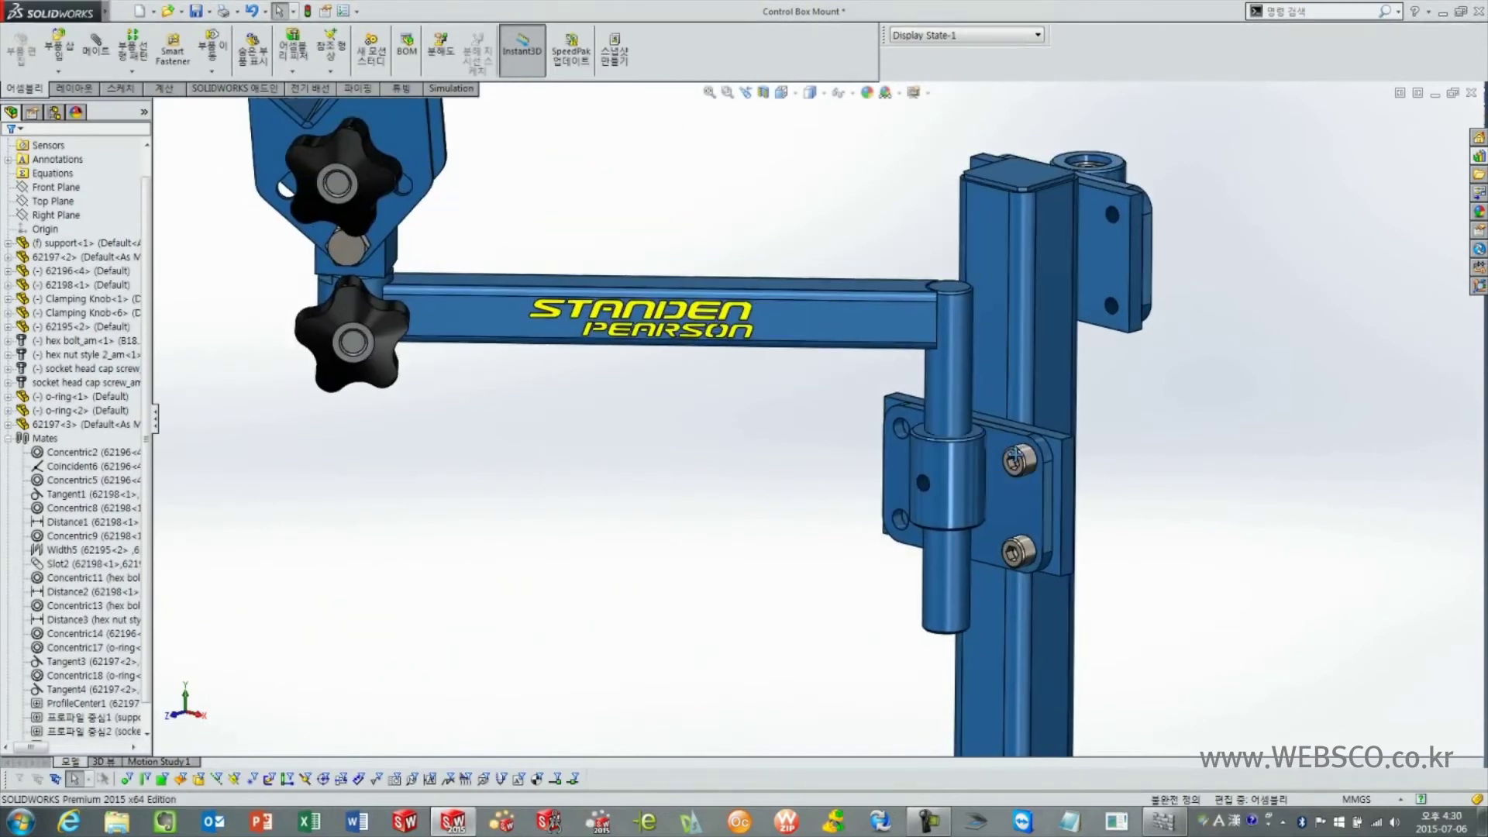
{"action": "scroll", "coordinate": [1019, 434], "scroll_direction": "up", "scroll_amount": 1}
{"action": "scroll", "coordinate": [1024, 411], "scroll_direction": "up", "scroll_amount": 1}
{"action": "middle_click_drag", "start_coordinate": [1024, 411], "coordinate": [1013, 440]}
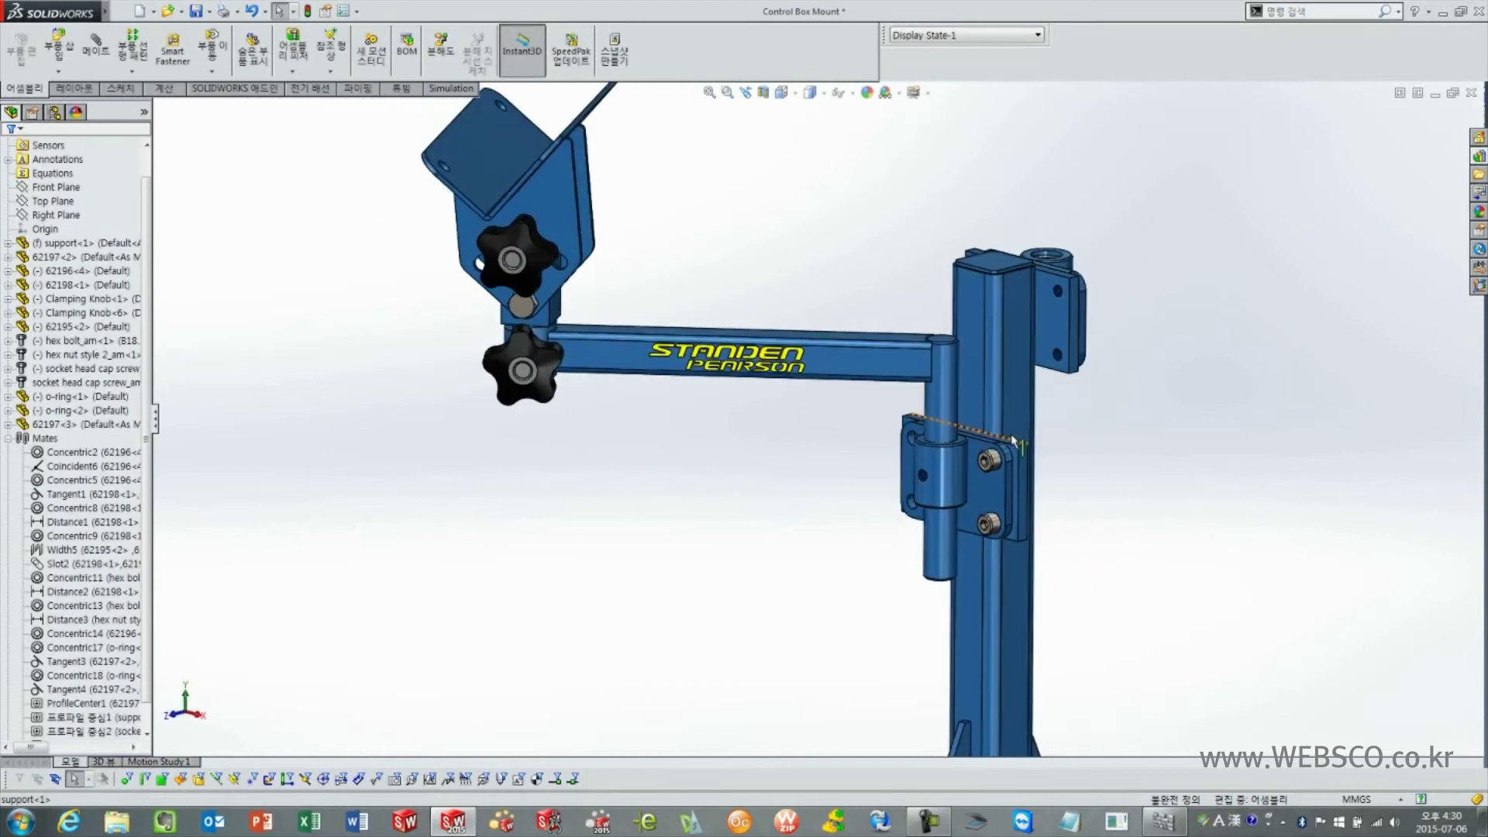
{"action": "left_click", "coordinate": [948, 402]}
{"action": "mouse_move", "coordinate": [949, 403]}
{"action": "left_mouse_down"}
{"action": "mouse_move", "coordinate": [955, 336]}
{"action": "mouse_move", "coordinate": [953, 494]}
{"action": "left_mouse_up"}
{"action": "mouse_move", "coordinate": [952, 520]}
{"action": "left_mouse_down"}
{"action": "mouse_move", "coordinate": [958, 223]}
{"action": "mouse_move", "coordinate": [958, 486]}
{"action": "mouse_move", "coordinate": [952, 266]}
{"action": "mouse_move", "coordinate": [951, 380]}
{"action": "left_mouse_up"}
{"action": "mouse_move", "coordinate": [1116, 421]}
{"action": "middle_mouse_down"}
{"action": "mouse_move", "coordinate": [1089, 483]}
{"action": "mouse_move", "coordinate": [1049, 425]}
{"action": "mouse_move", "coordinate": [1106, 385]}
{"action": "mouse_move", "coordinate": [1086, 385]}
{"action": "mouse_move", "coordinate": [1118, 414]}
{"action": "middle_mouse_up"}
{"action": "scroll", "coordinate": [880, 442], "scroll_direction": "up", "scroll_amount": 3}
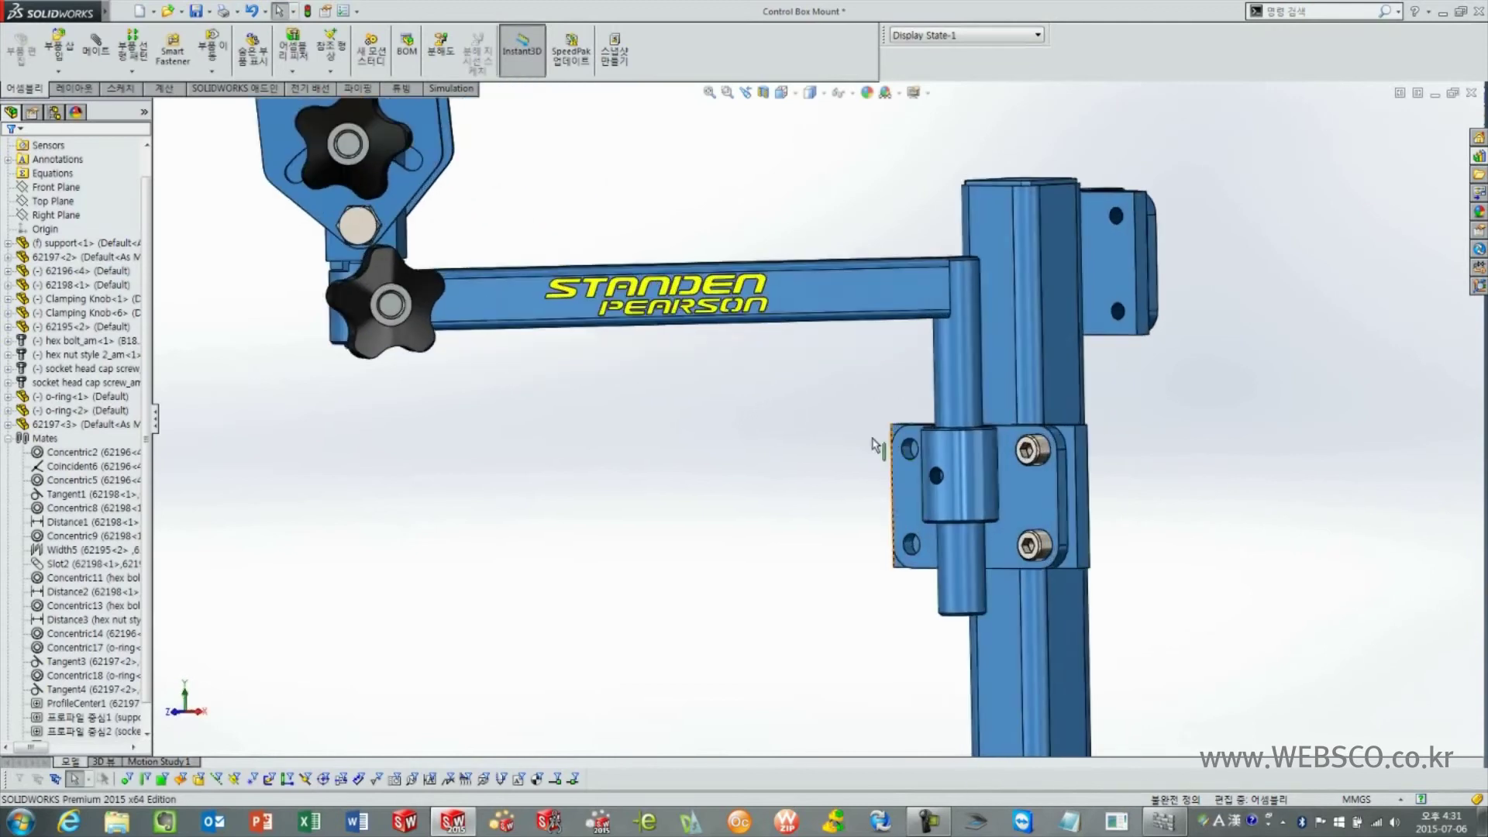
{"action": "mouse_move", "coordinate": [880, 442]}
{"action": "middle_mouse_down"}
{"action": "mouse_move", "coordinate": [984, 468]}
{"action": "mouse_move", "coordinate": [865, 414]}
{"action": "middle_mouse_up"}
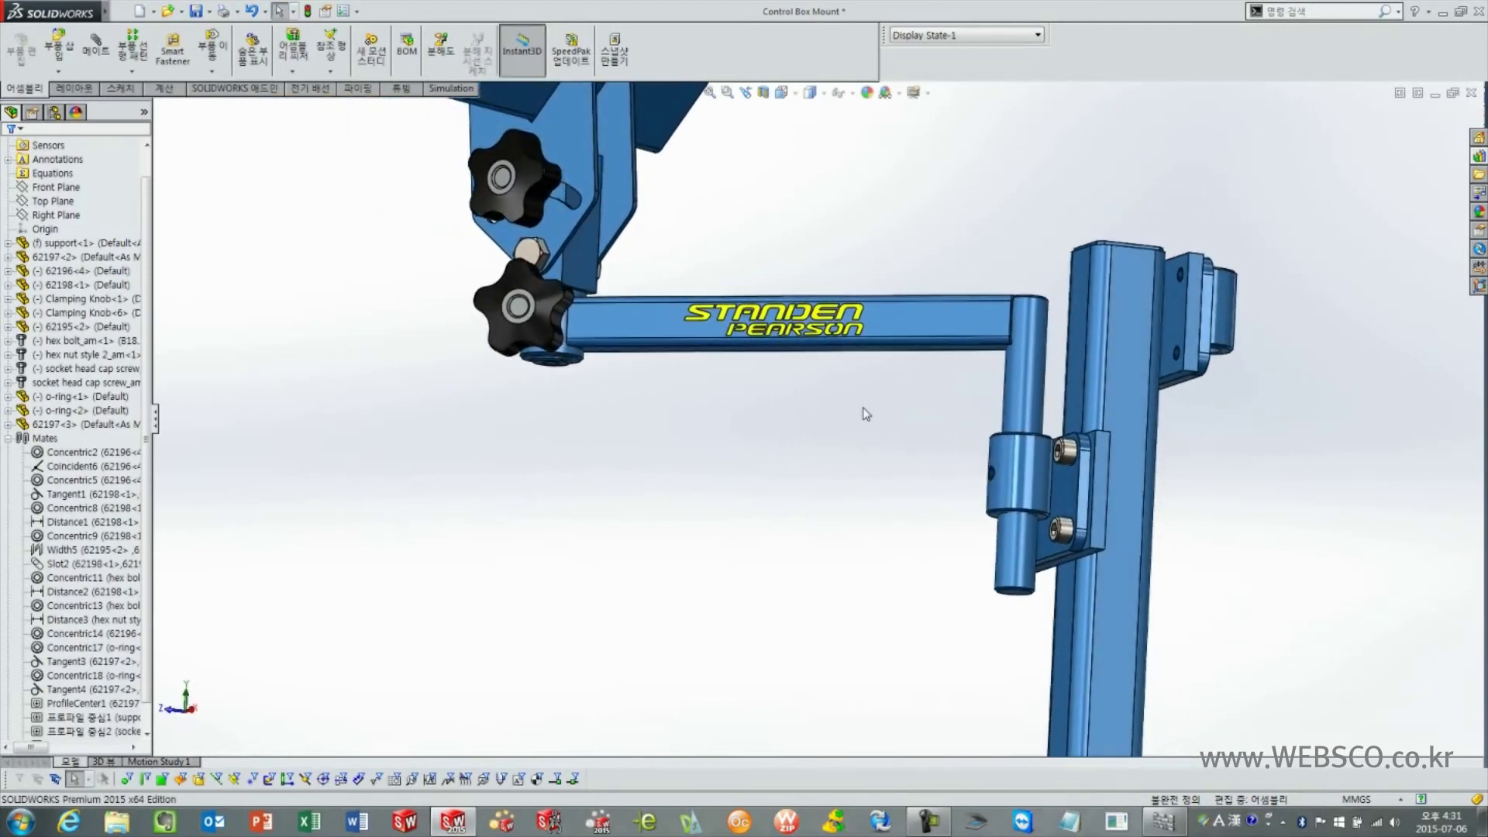
{"action": "scroll", "coordinate": [1016, 358], "scroll_direction": "down", "scroll_amount": 3}
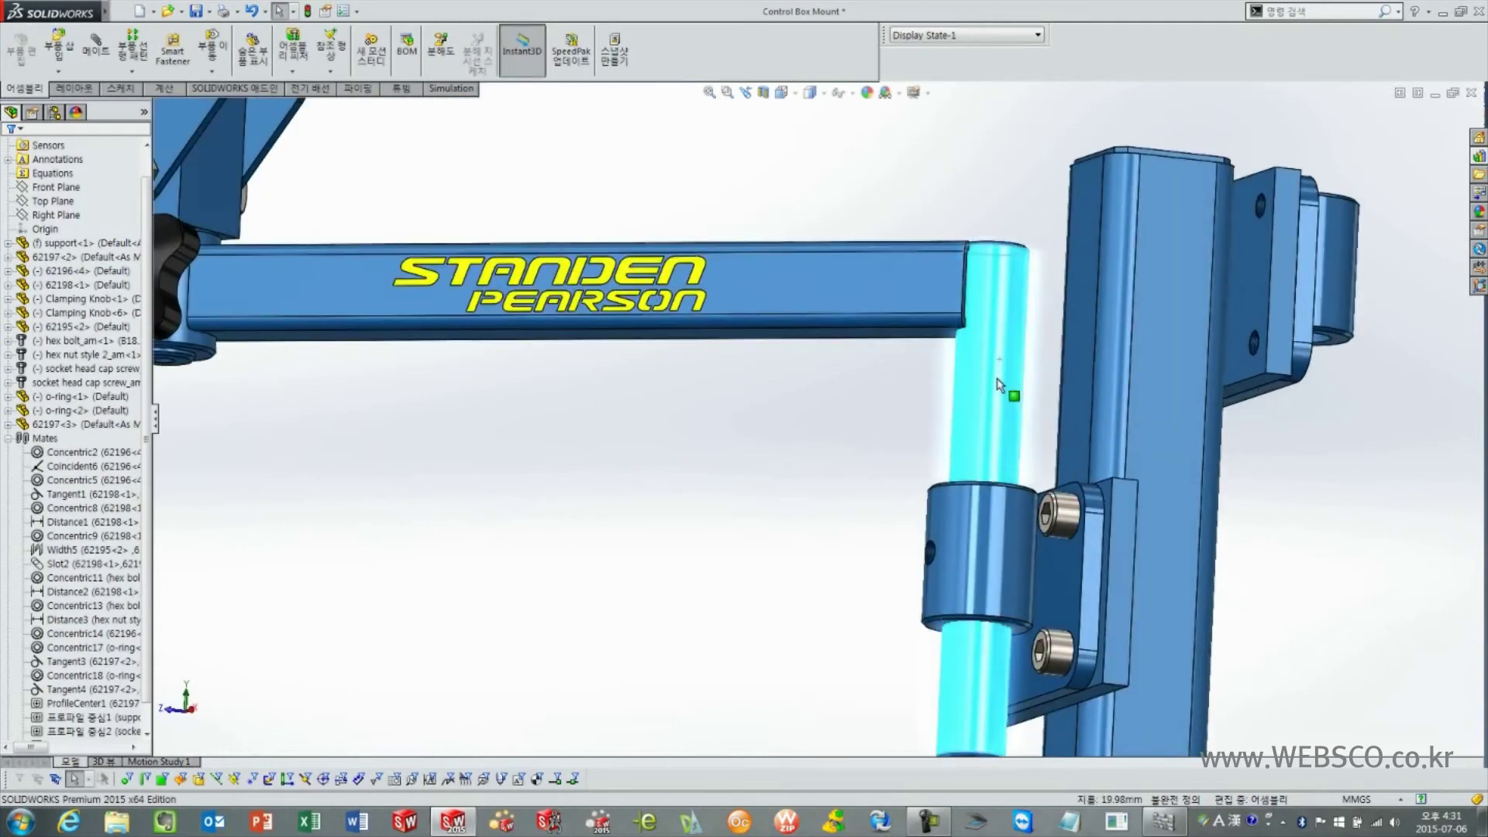
{"action": "scroll", "coordinate": [986, 438], "scroll_direction": "down", "scroll_amount": 1}
{"action": "mouse_move", "coordinate": [985, 439]}
{"action": "left_mouse_down"}
{"action": "mouse_move", "coordinate": [1007, 522]}
{"action": "mouse_move", "coordinate": [932, 466]}
{"action": "left_mouse_up"}
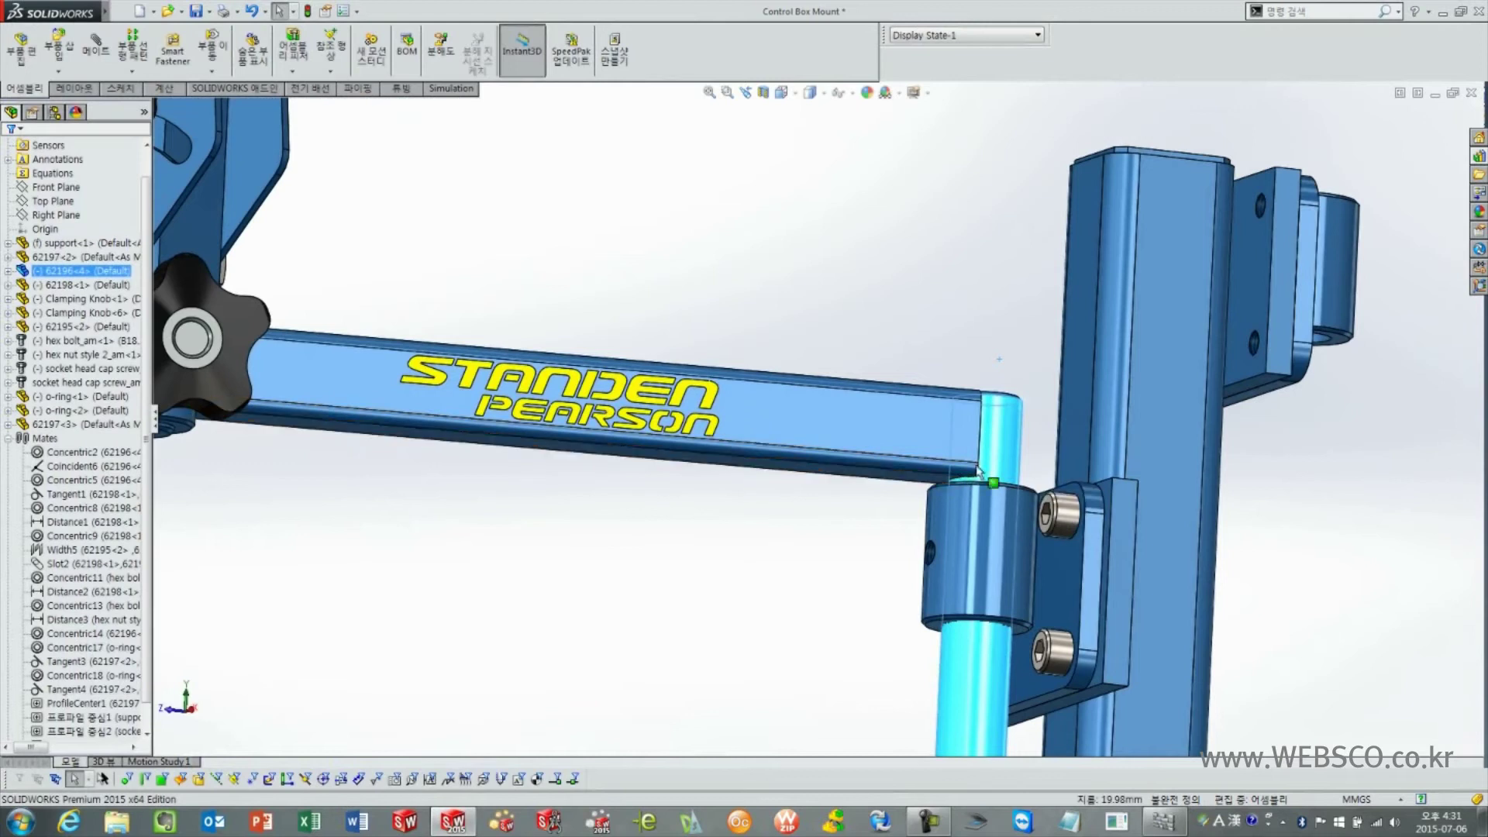
{"action": "scroll", "coordinate": [952, 465], "scroll_direction": "up", "scroll_amount": 1}
{"action": "scroll", "coordinate": [953, 434], "scroll_direction": "up", "scroll_amount": 1}
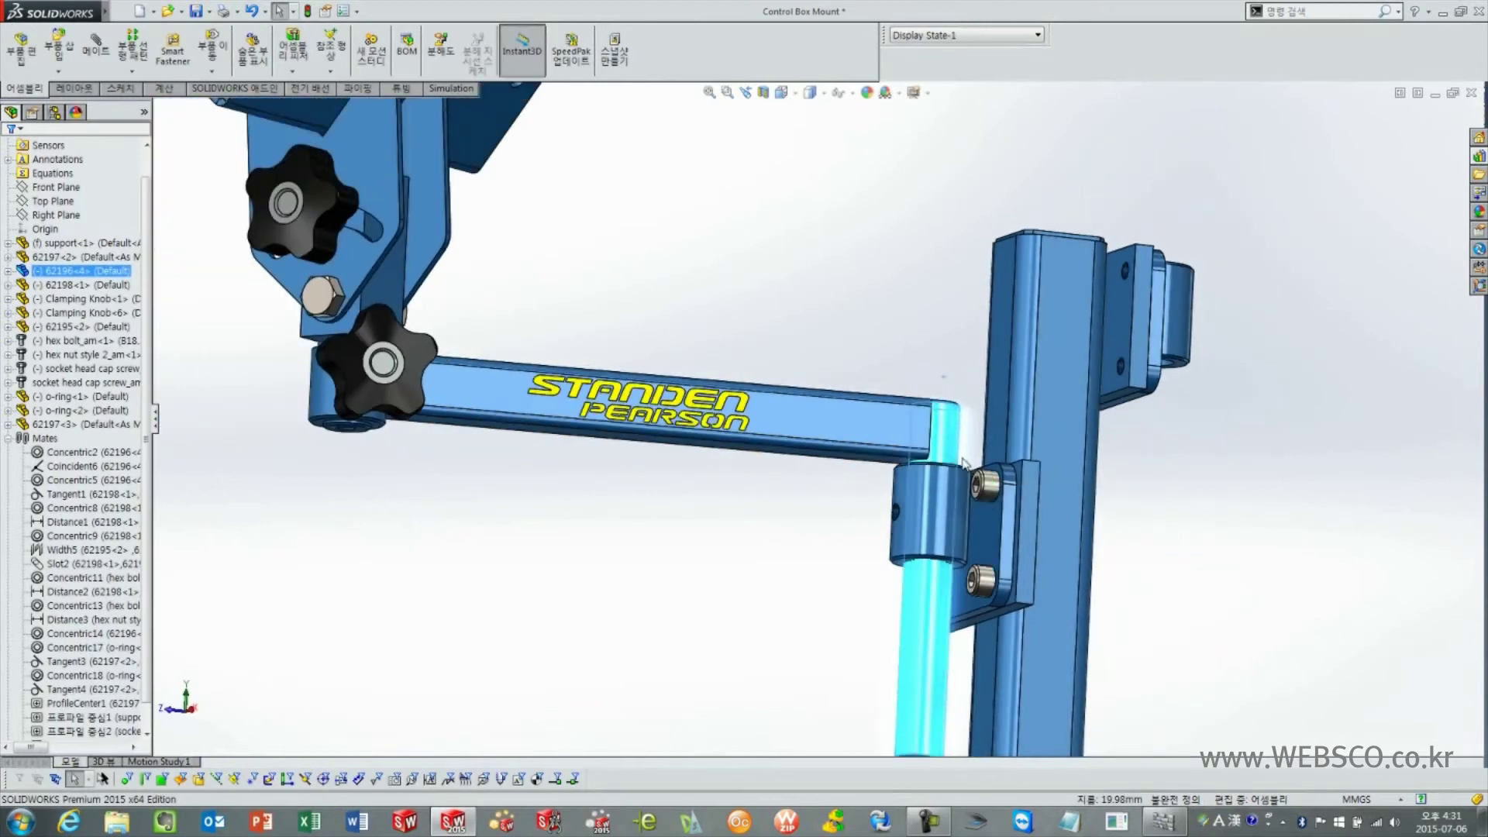
{"action": "mouse_move", "coordinate": [953, 411]}
{"action": "left_mouse_down"}
{"action": "mouse_move", "coordinate": [959, 256]}
{"action": "mouse_move", "coordinate": [955, 372]}
{"action": "left_mouse_up"}
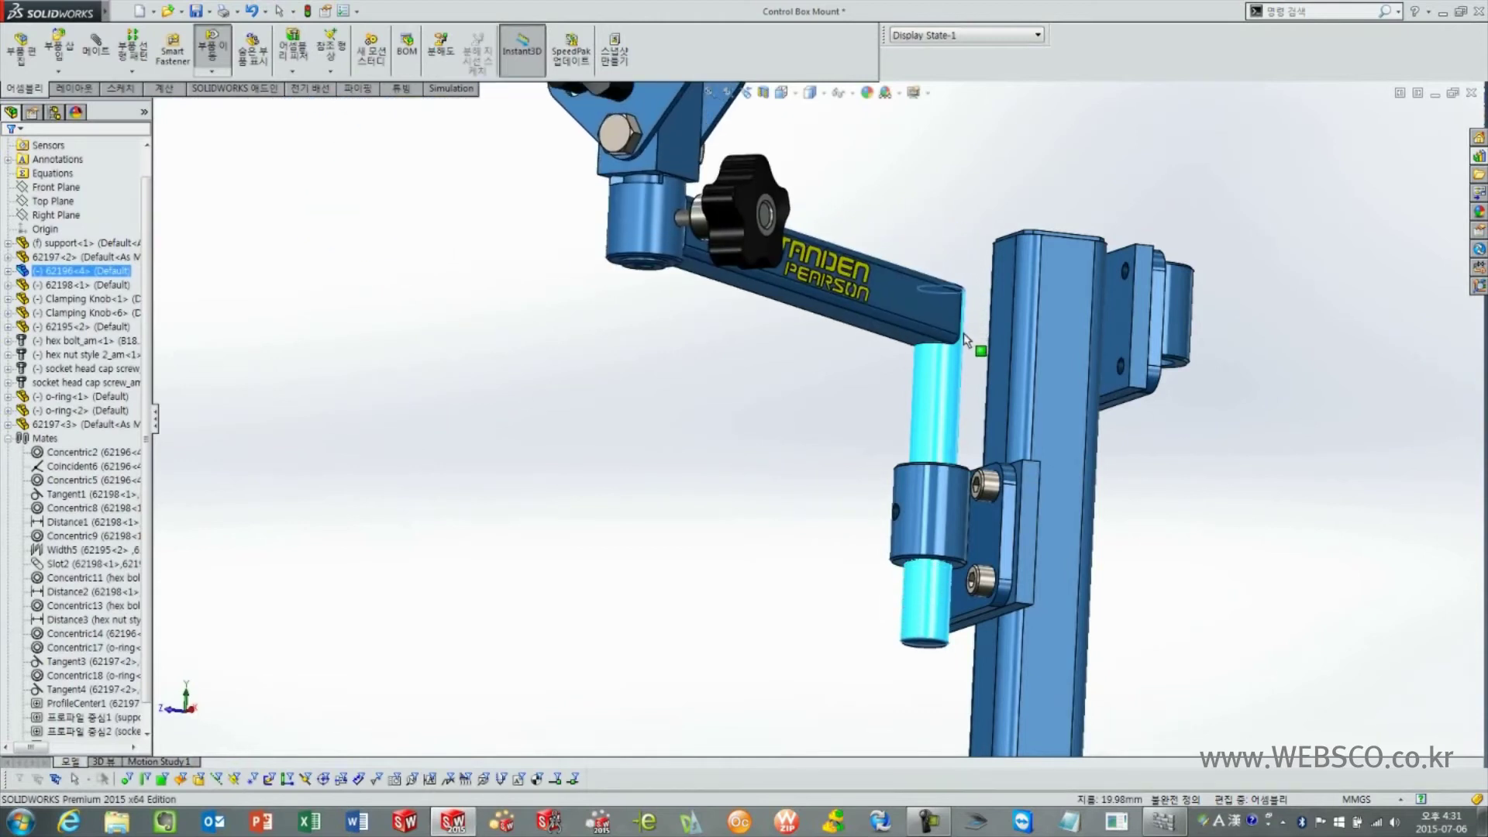
{"action": "mouse_move", "coordinate": [1228, 456]}
{"action": "middle_mouse_down"}
{"action": "mouse_move", "coordinate": [1240, 591]}
{"action": "mouse_move", "coordinate": [1218, 491]}
{"action": "middle_mouse_up"}
{"action": "scroll", "coordinate": [1202, 548], "scroll_direction": "up", "scroll_amount": 2}
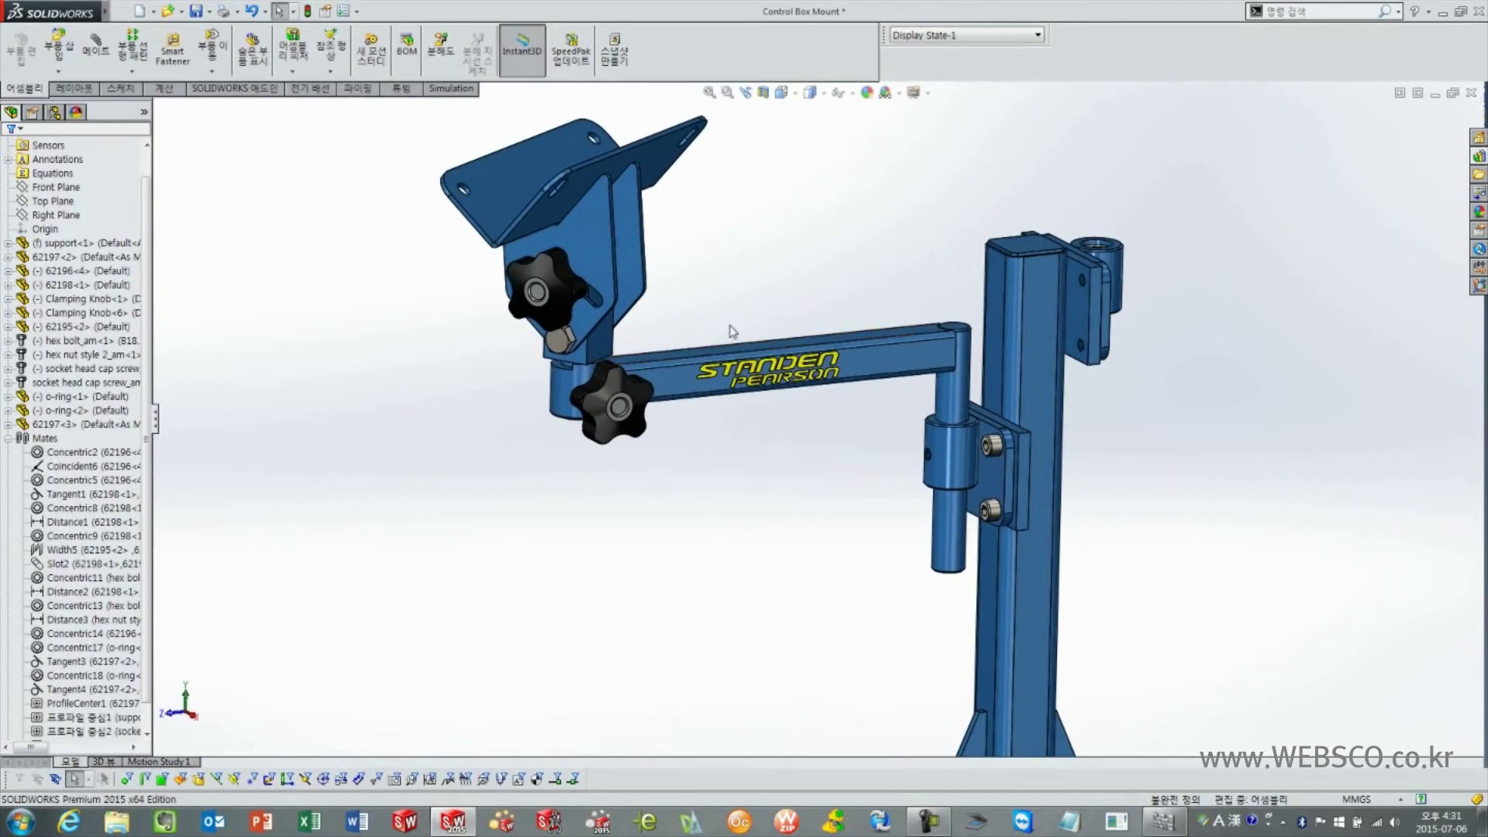
Start a new mate with the Advanced Mates section expanded.
{"action": "left_click", "coordinate": [96, 48]}
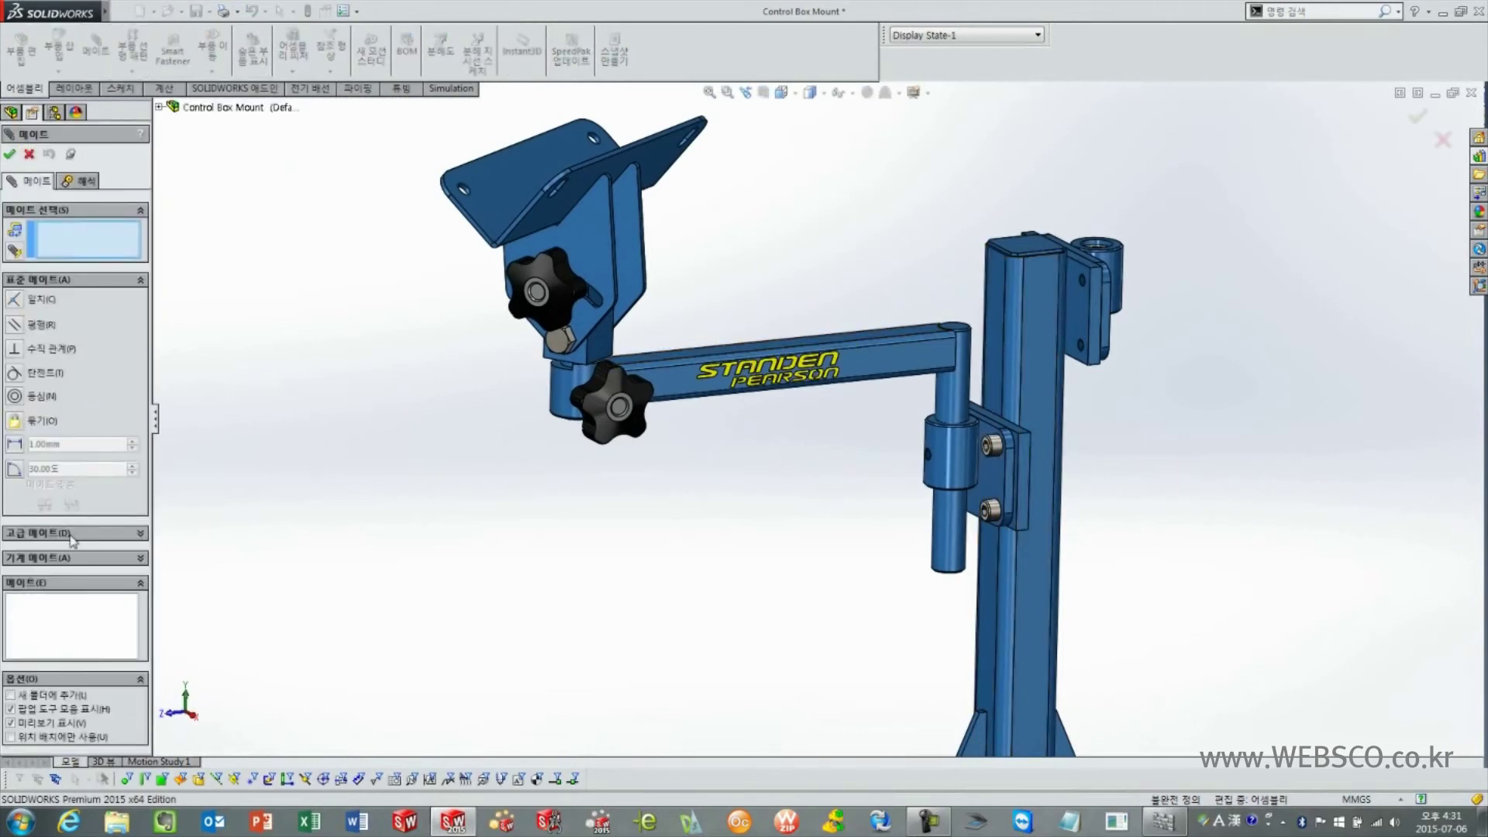
{"action": "left_click", "coordinate": [51, 533]}
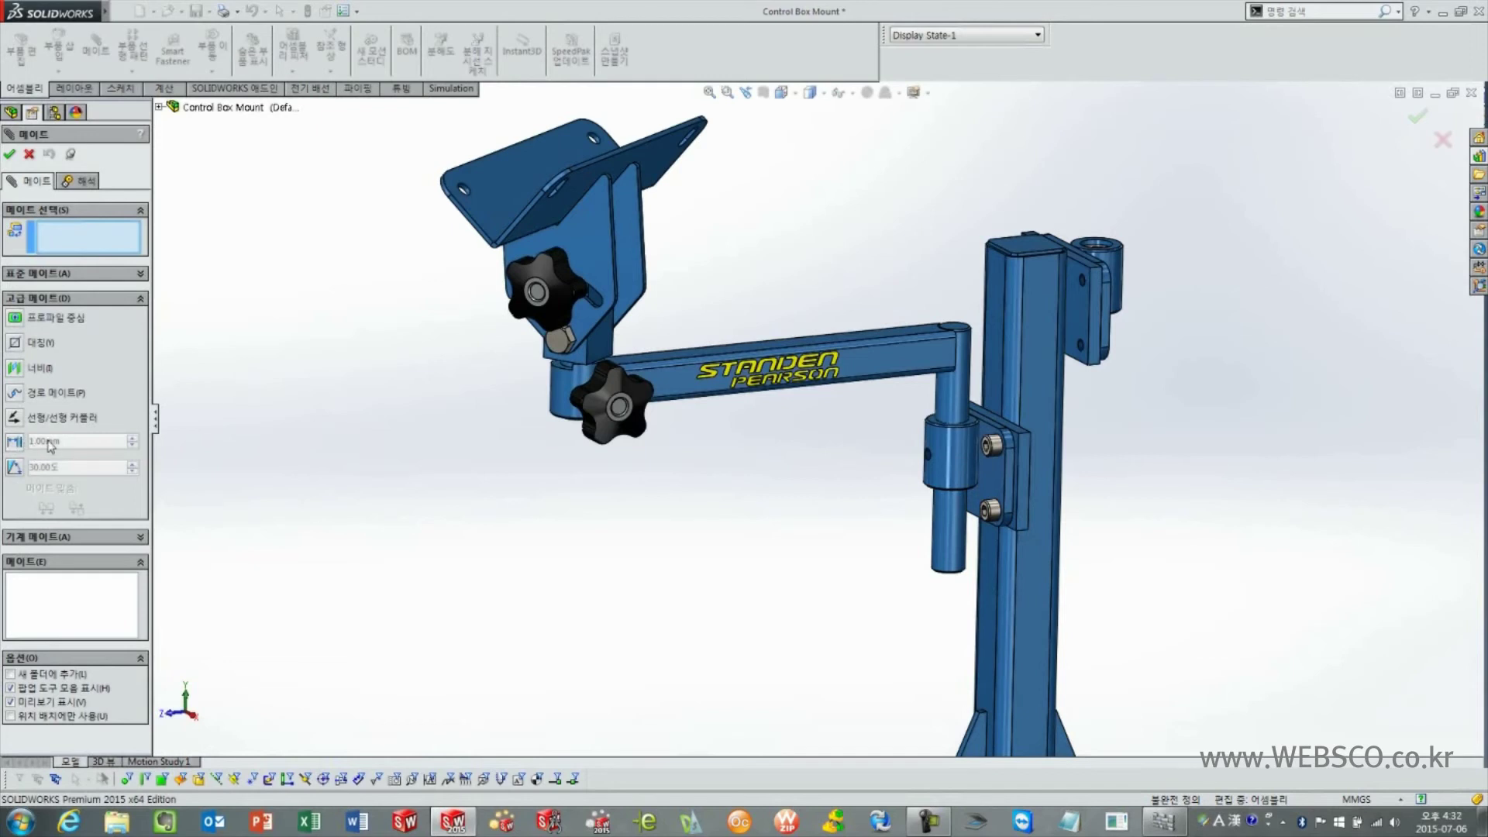
Choose a Width mate and pick the arm's underside and pin bottom face as width selections.
{"action": "left_click", "coordinate": [17, 370]}
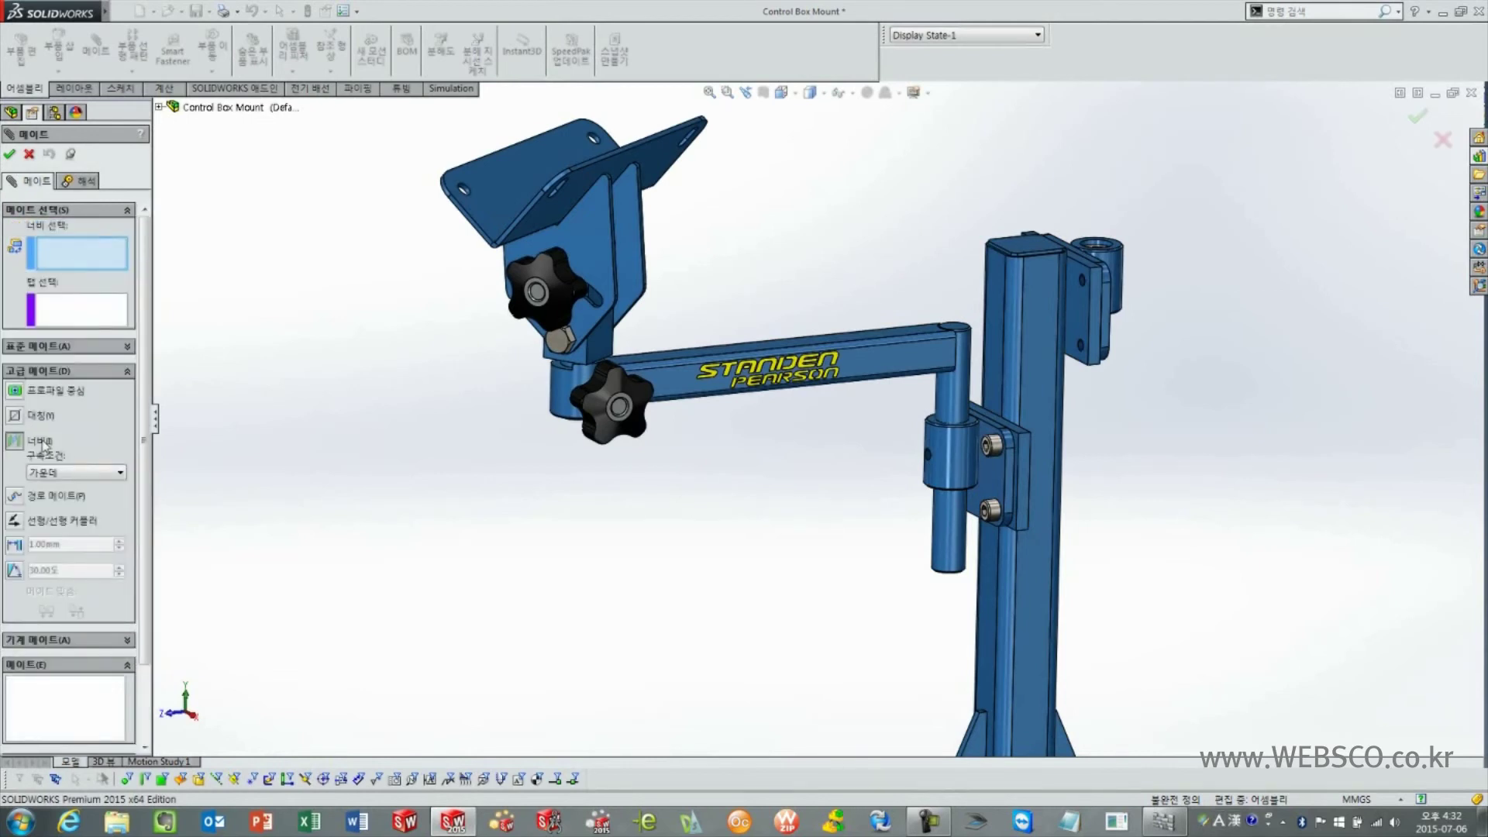
{"action": "scroll", "coordinate": [145, 416], "scroll_direction": "down", "scroll_amount": 2}
{"action": "scroll", "coordinate": [146, 417], "scroll_direction": "down", "scroll_amount": 1}
{"action": "scroll", "coordinate": [980, 371], "scroll_direction": "down", "scroll_amount": 2}
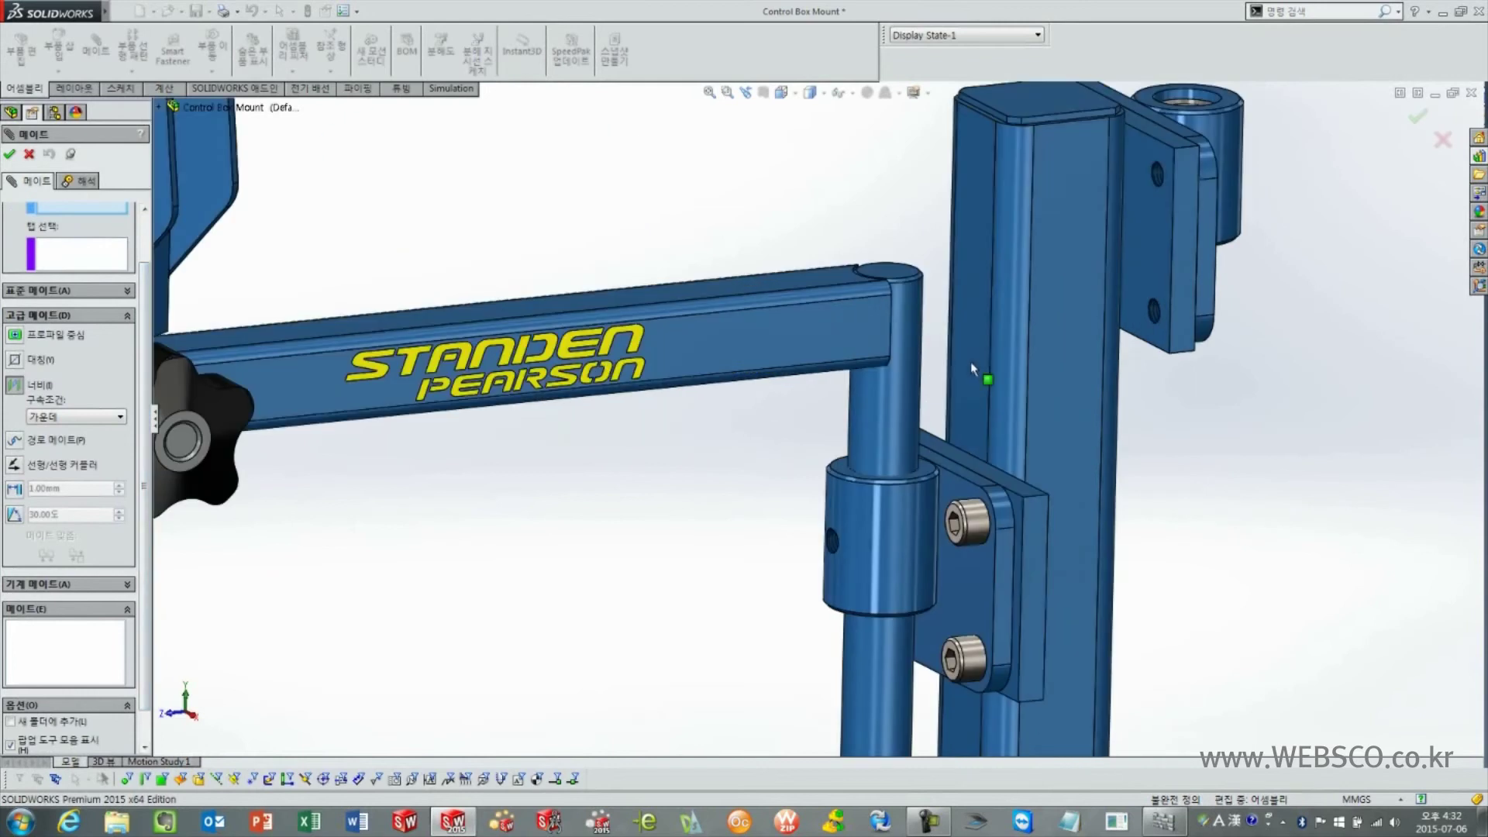
{"action": "scroll", "coordinate": [860, 321], "scroll_direction": "down", "scroll_amount": 2}
{"action": "scroll", "coordinate": [827, 376], "scroll_direction": "up", "scroll_amount": 2}
{"action": "middle_click_drag", "start_coordinate": [827, 376], "coordinate": [817, 405]}
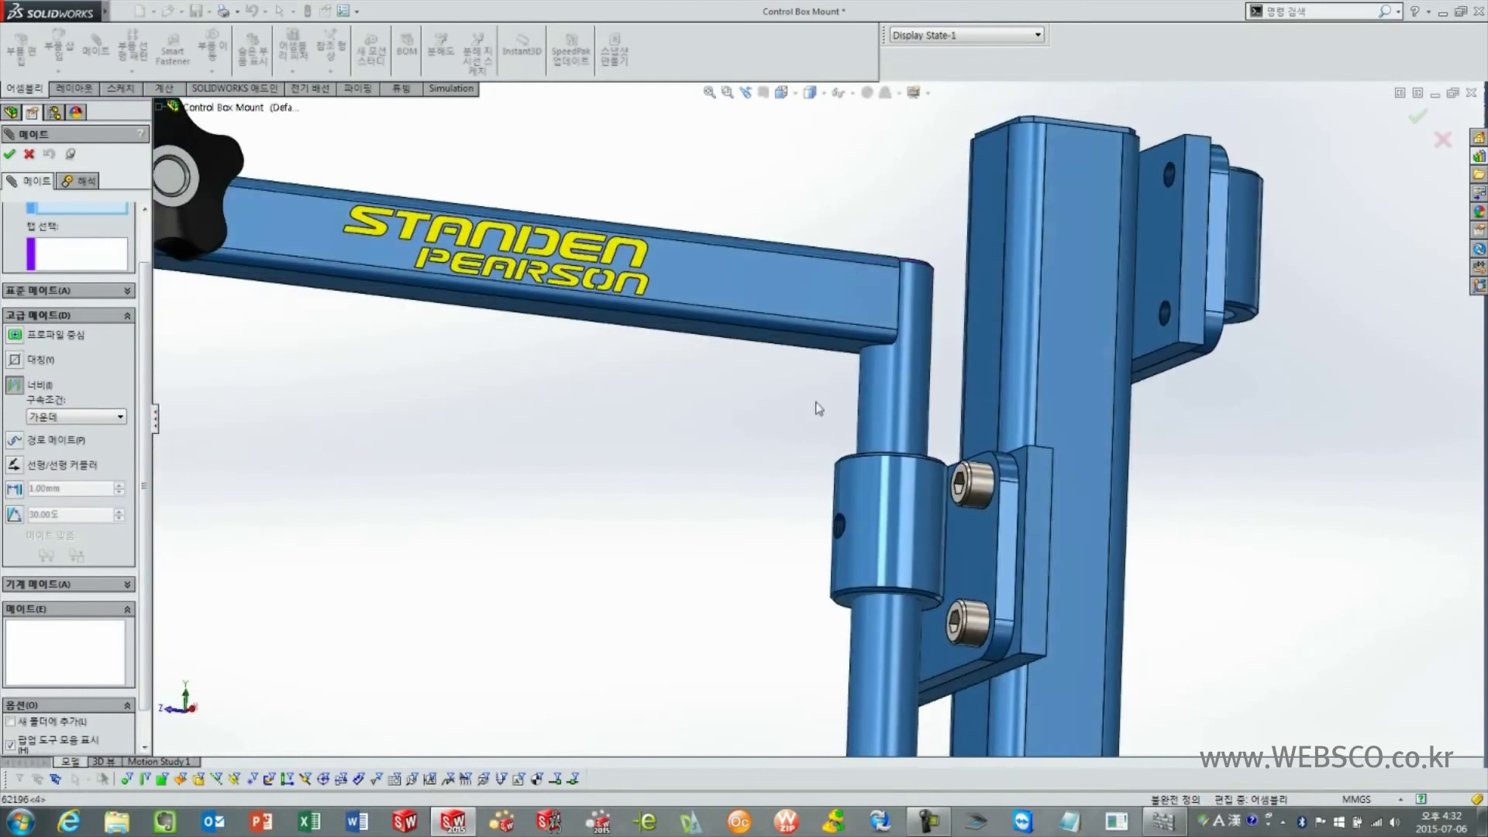
{"action": "scroll", "coordinate": [856, 334], "scroll_direction": "down", "scroll_amount": 2}
{"action": "scroll", "coordinate": [857, 334], "scroll_direction": "up", "scroll_amount": 2}
{"action": "left_click", "coordinate": [837, 333]}
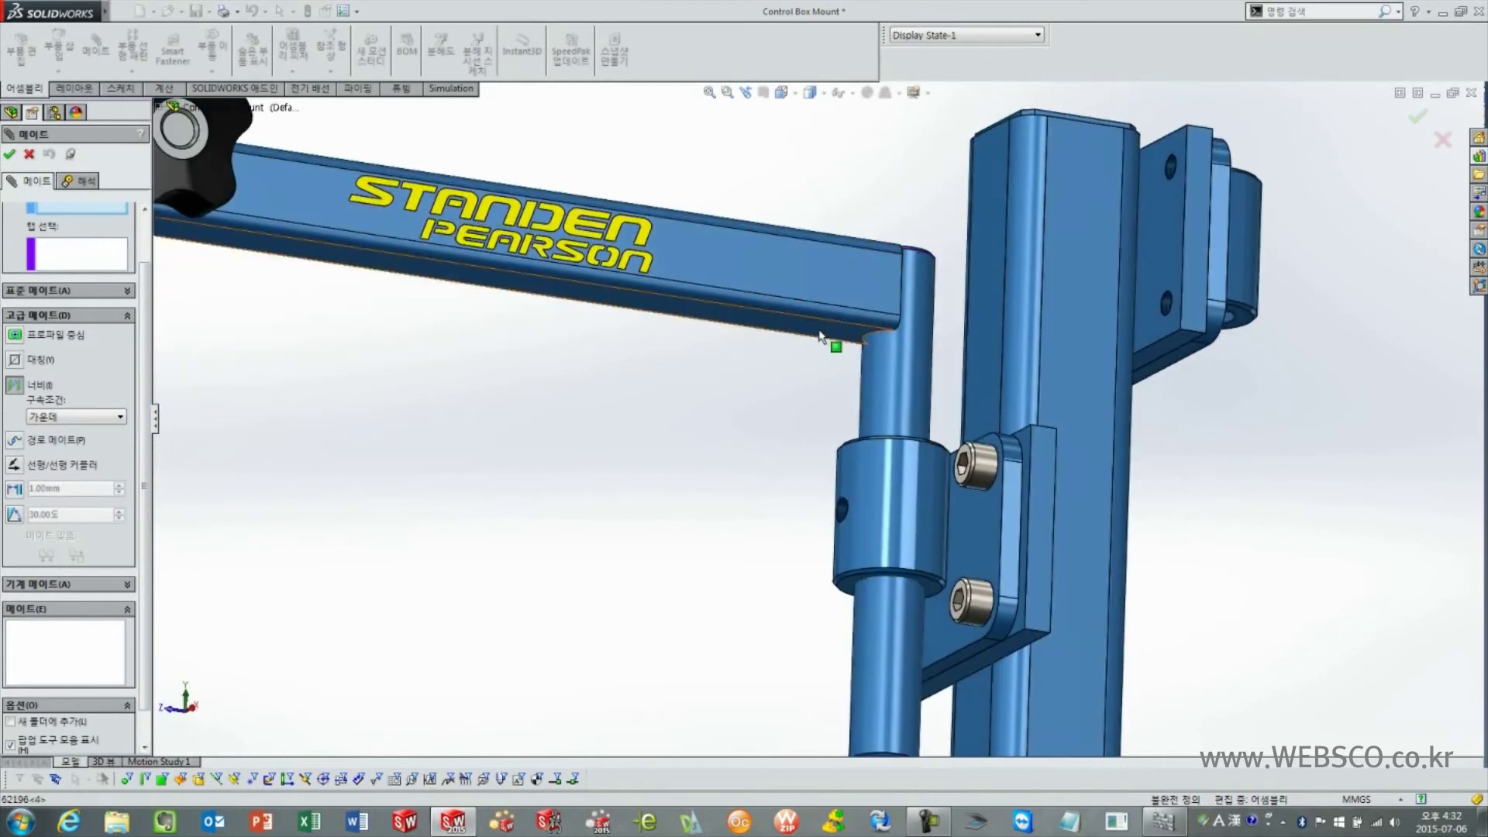
{"action": "middle_click_drag", "start_coordinate": [836, 333], "coordinate": [890, 499]}
{"action": "scroll", "coordinate": [842, 645], "scroll_direction": "down", "scroll_amount": 2}
{"action": "left_click", "coordinate": [856, 632]}
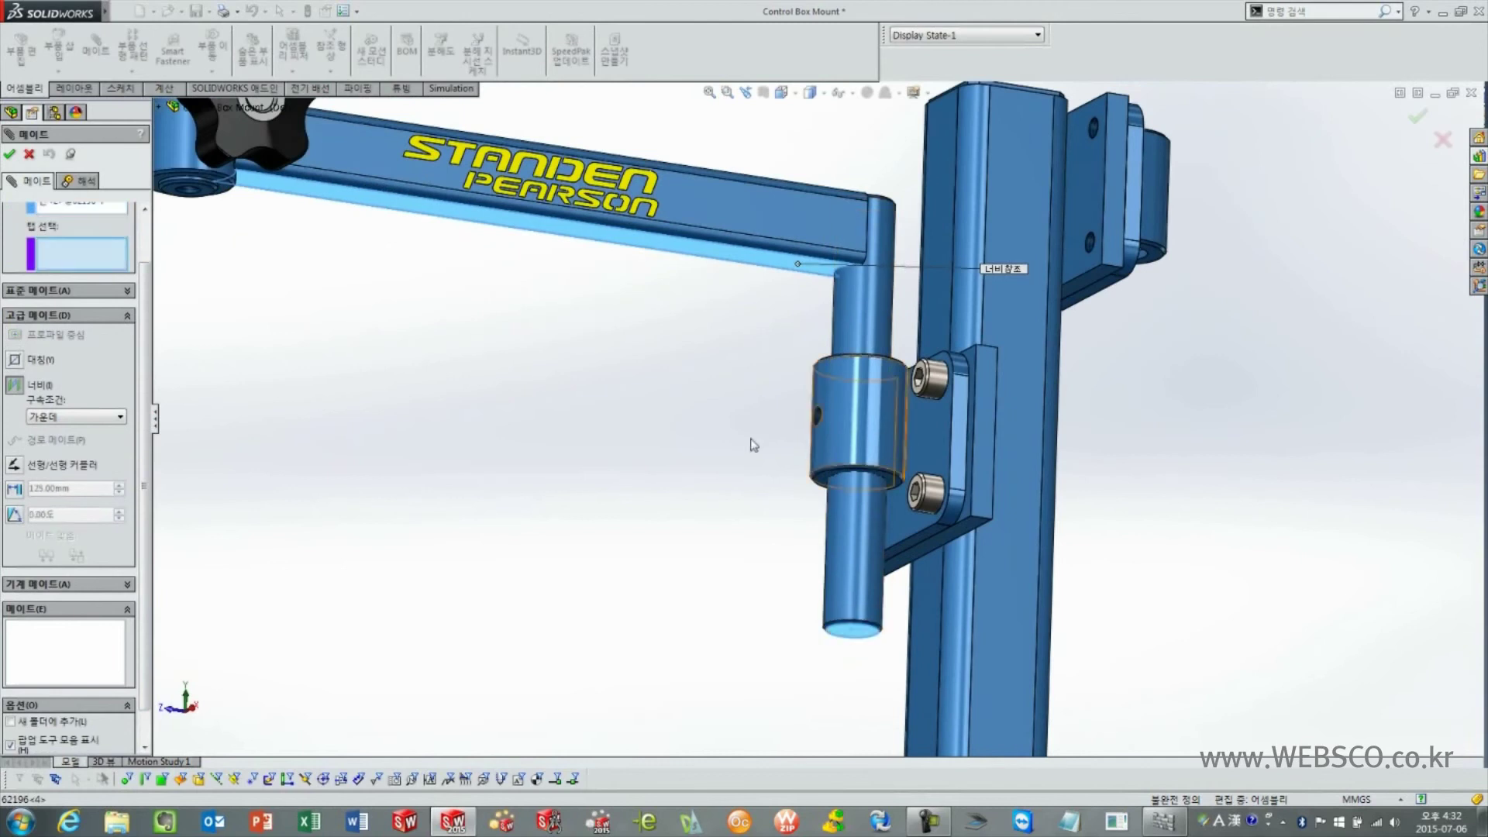
Pick the collar's top and bottom end faces as the tab selections.
{"action": "scroll", "coordinate": [899, 341], "scroll_direction": "down", "scroll_amount": 2}
{"action": "scroll", "coordinate": [884, 366], "scroll_direction": "up", "scroll_amount": 2}
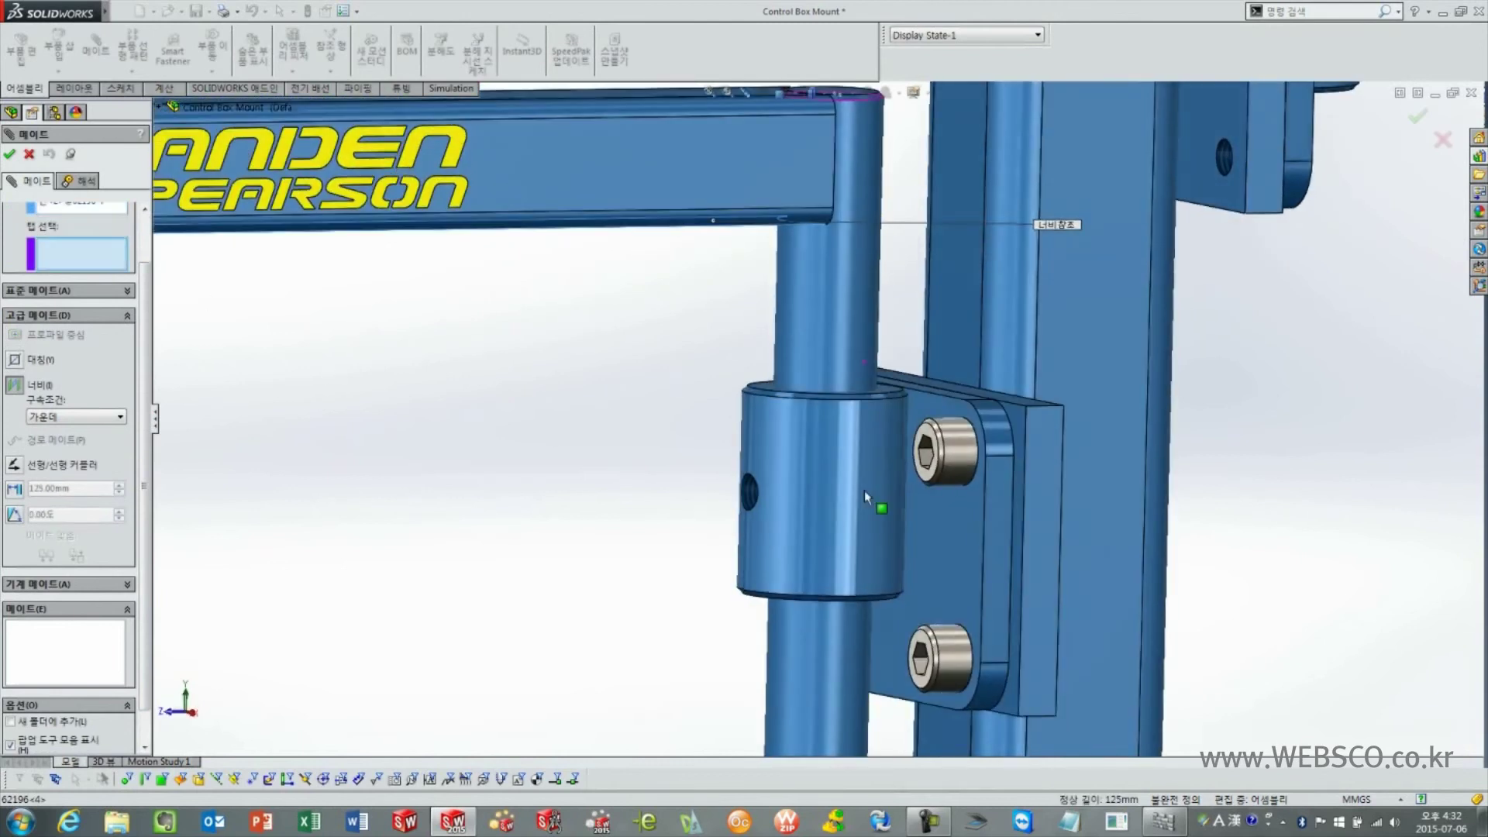
{"action": "left_click", "coordinate": [883, 384]}
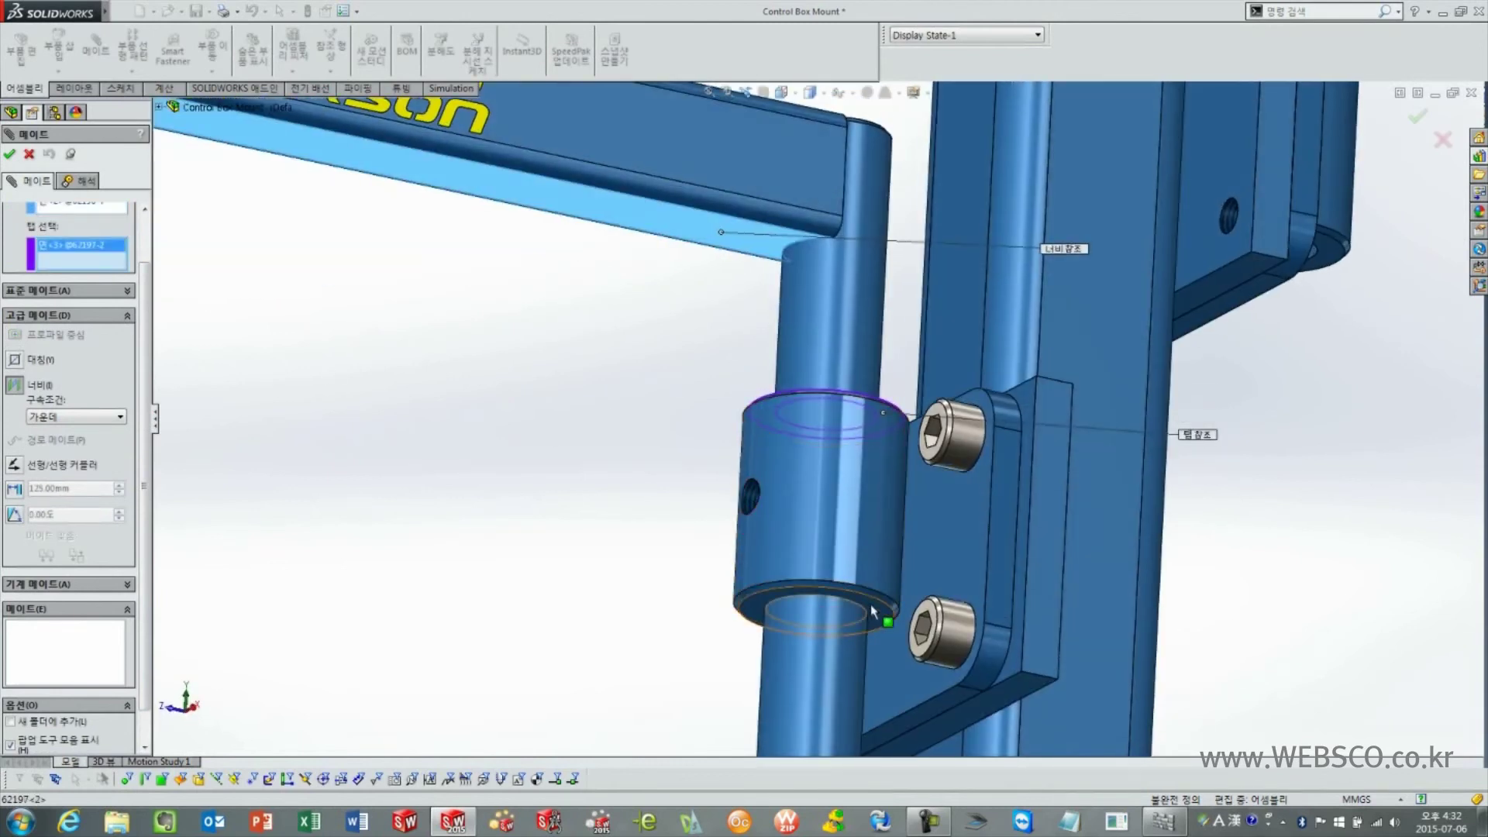
{"action": "left_click", "coordinate": [804, 416]}
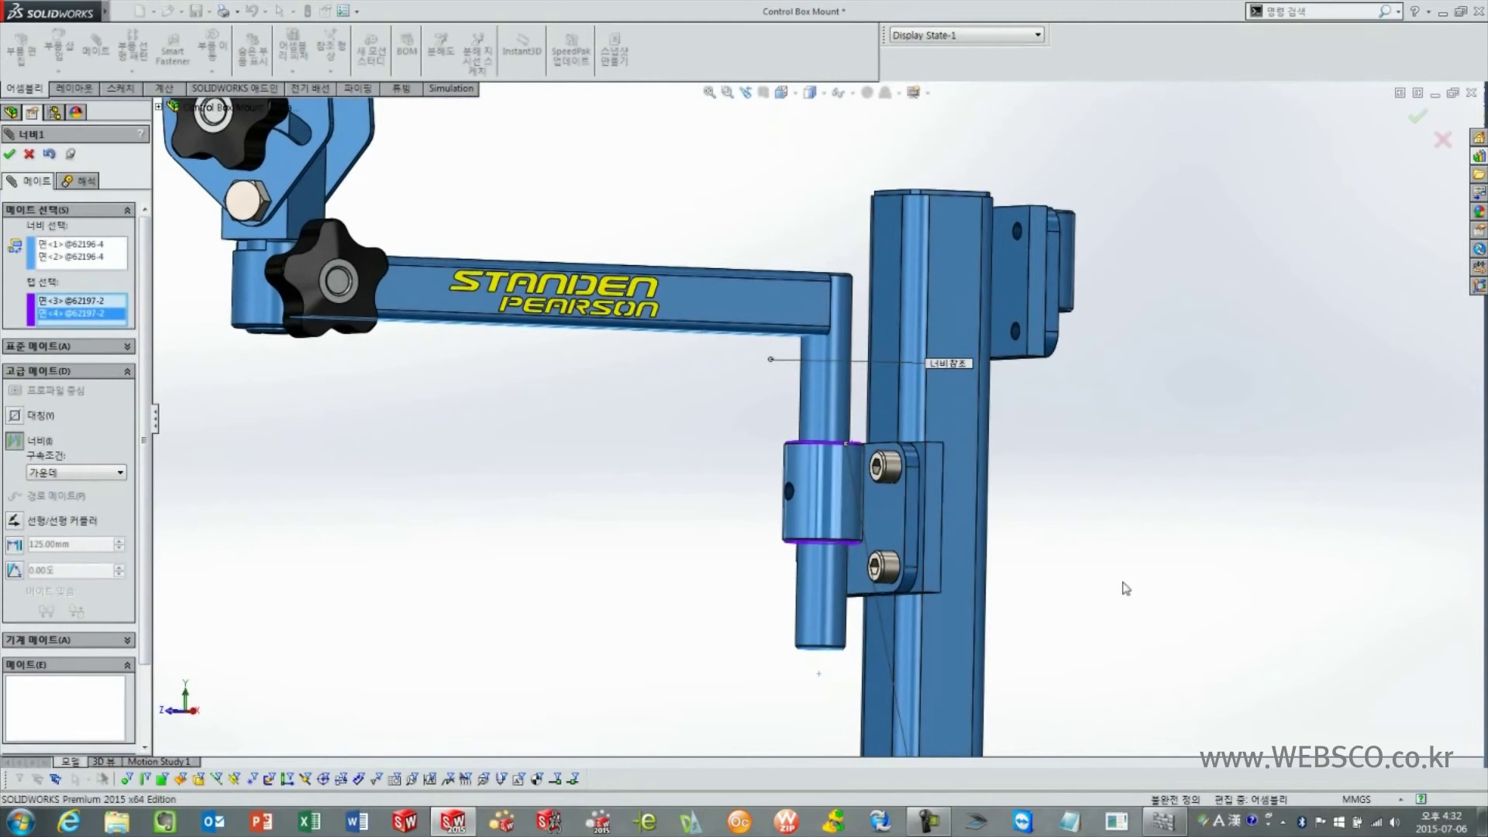
Try a Dimension width constraint of 50 mm, then 45 mm.
{"action": "middle_click_drag", "start_coordinate": [1123, 584], "coordinate": [1128, 502]}
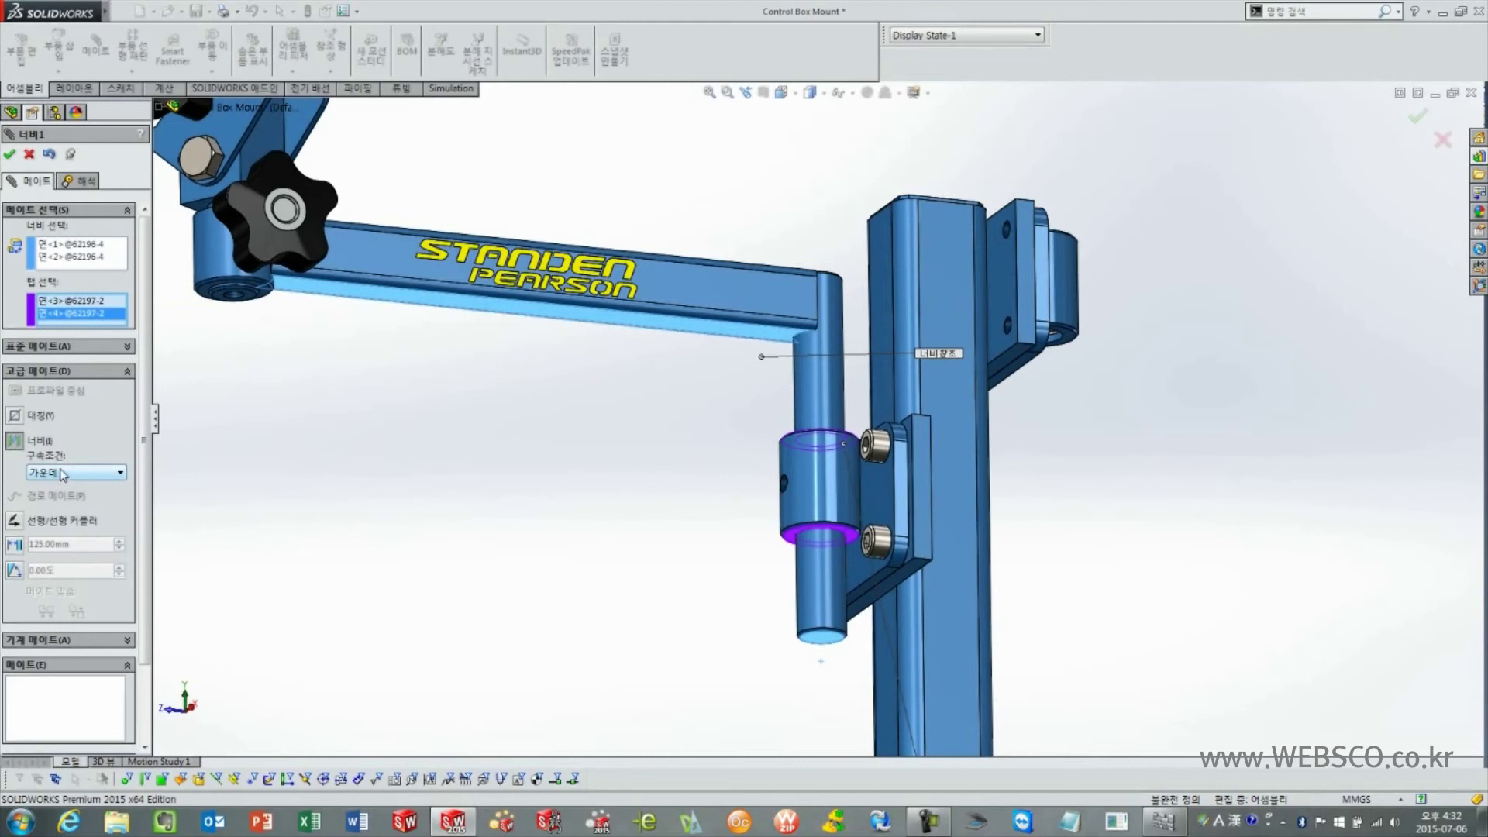
{"action": "left_click", "coordinate": [63, 474]}
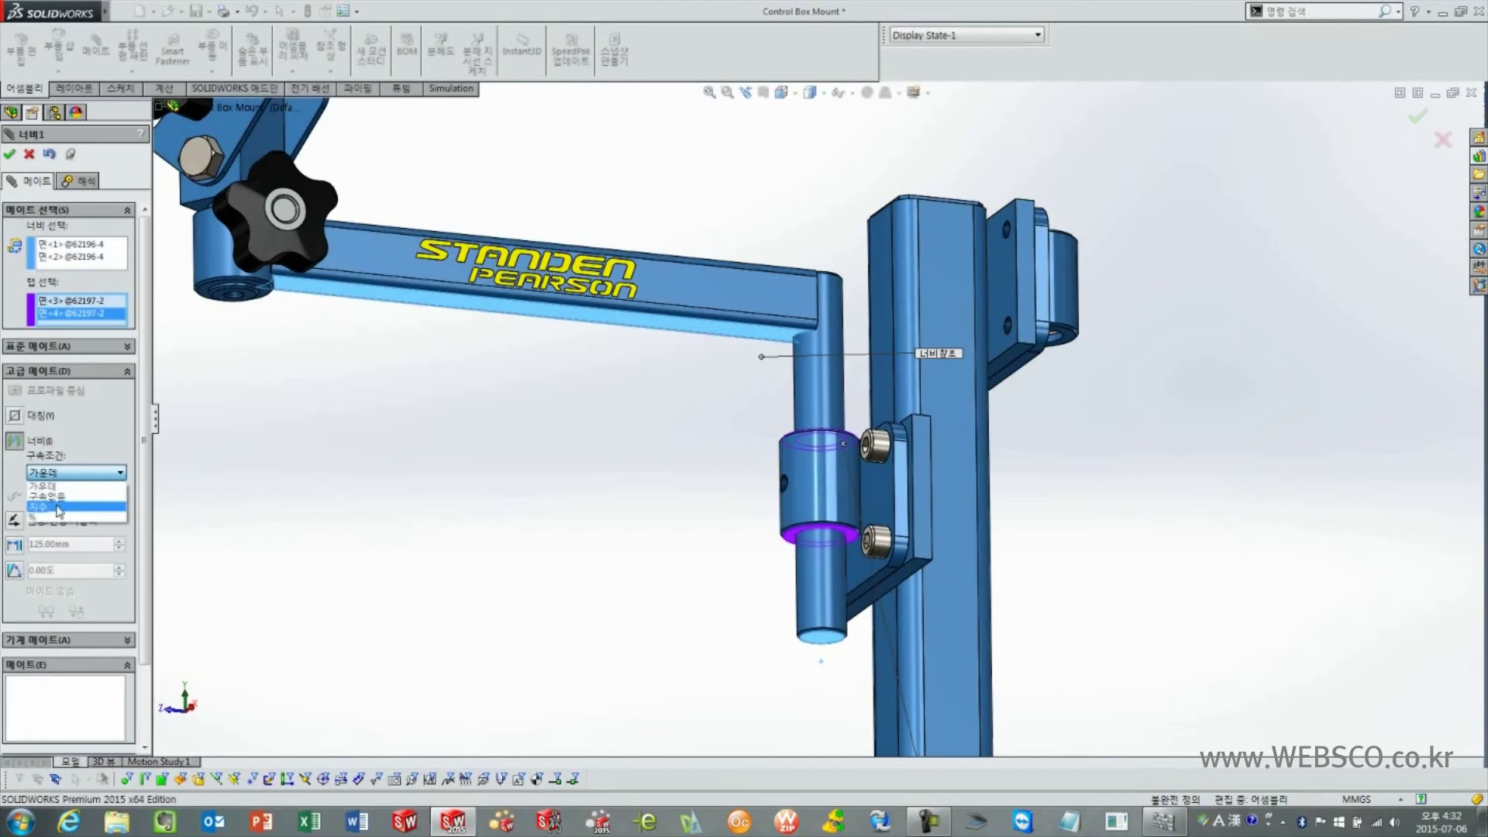
{"action": "left_click", "coordinate": [58, 507]}
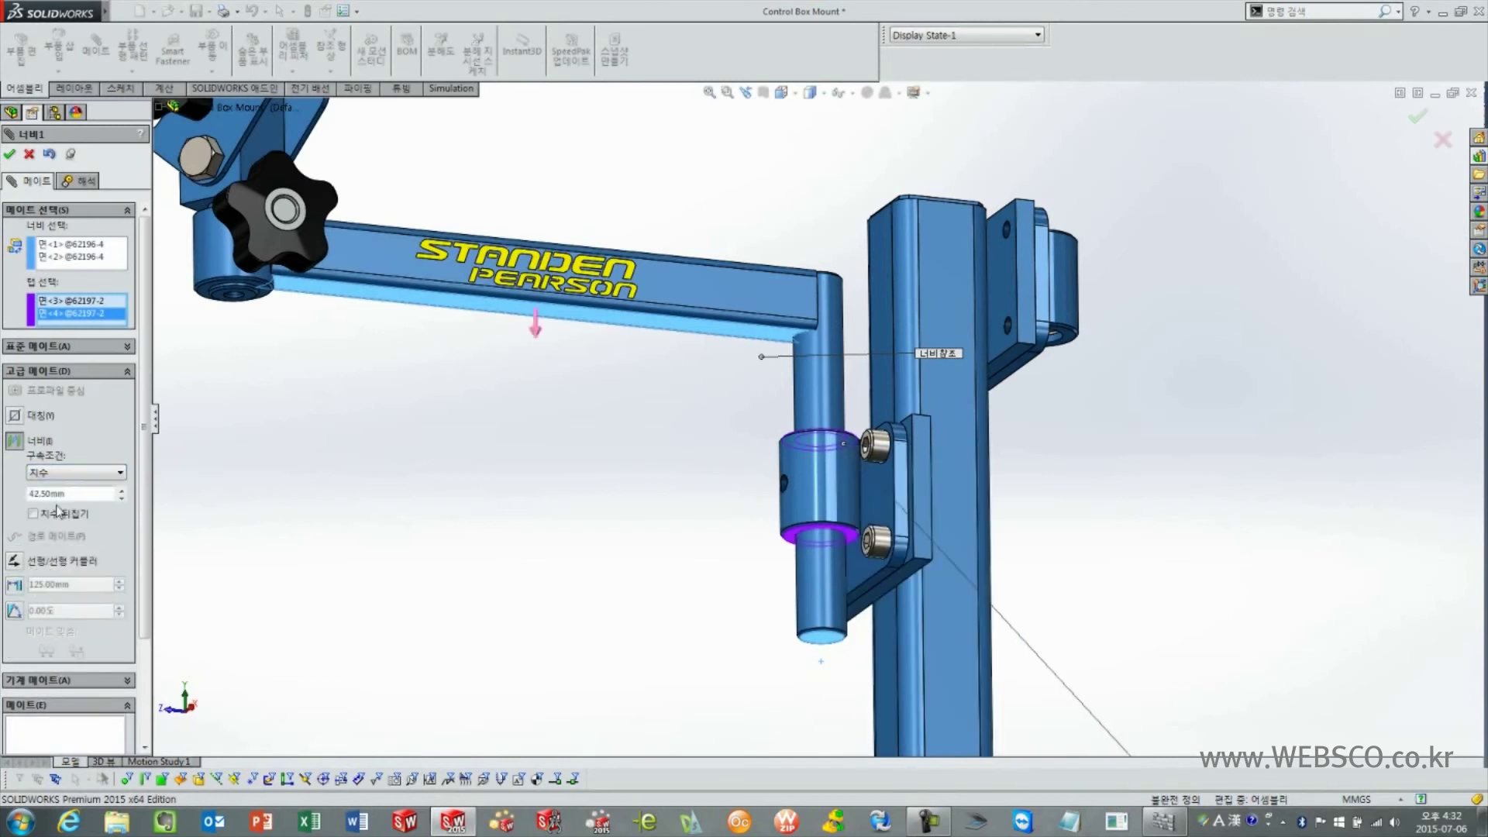
{"action": "left_click_drag", "start_coordinate": [88, 496], "coordinate": [3, 493]}
{"action": "type", "text": "50"}
{"action": "key", "text": "Return"}
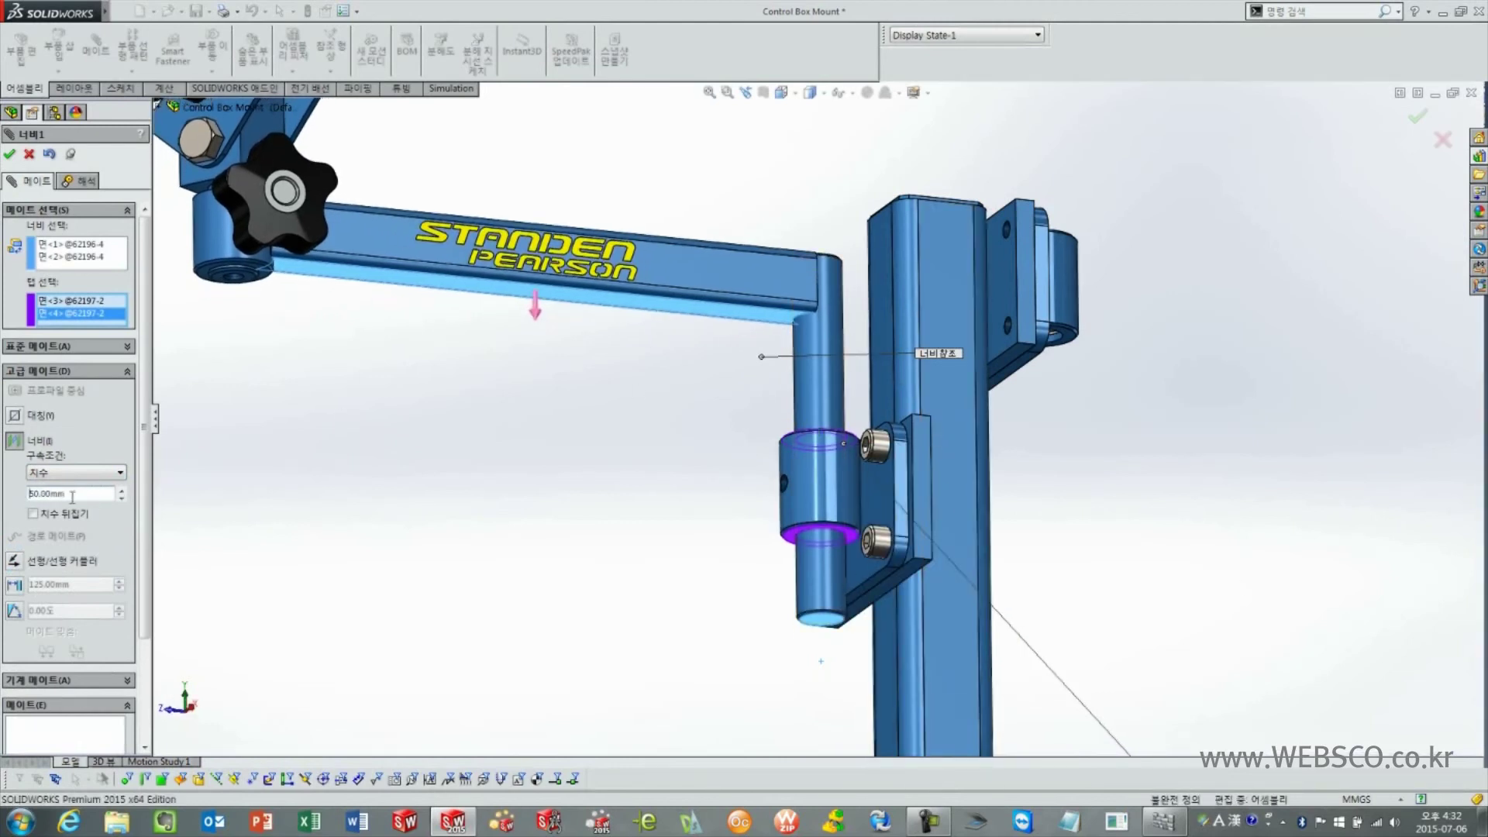
{"action": "left_click_drag", "start_coordinate": [72, 497], "coordinate": [4, 489]}
{"action": "type", "text": "45"}
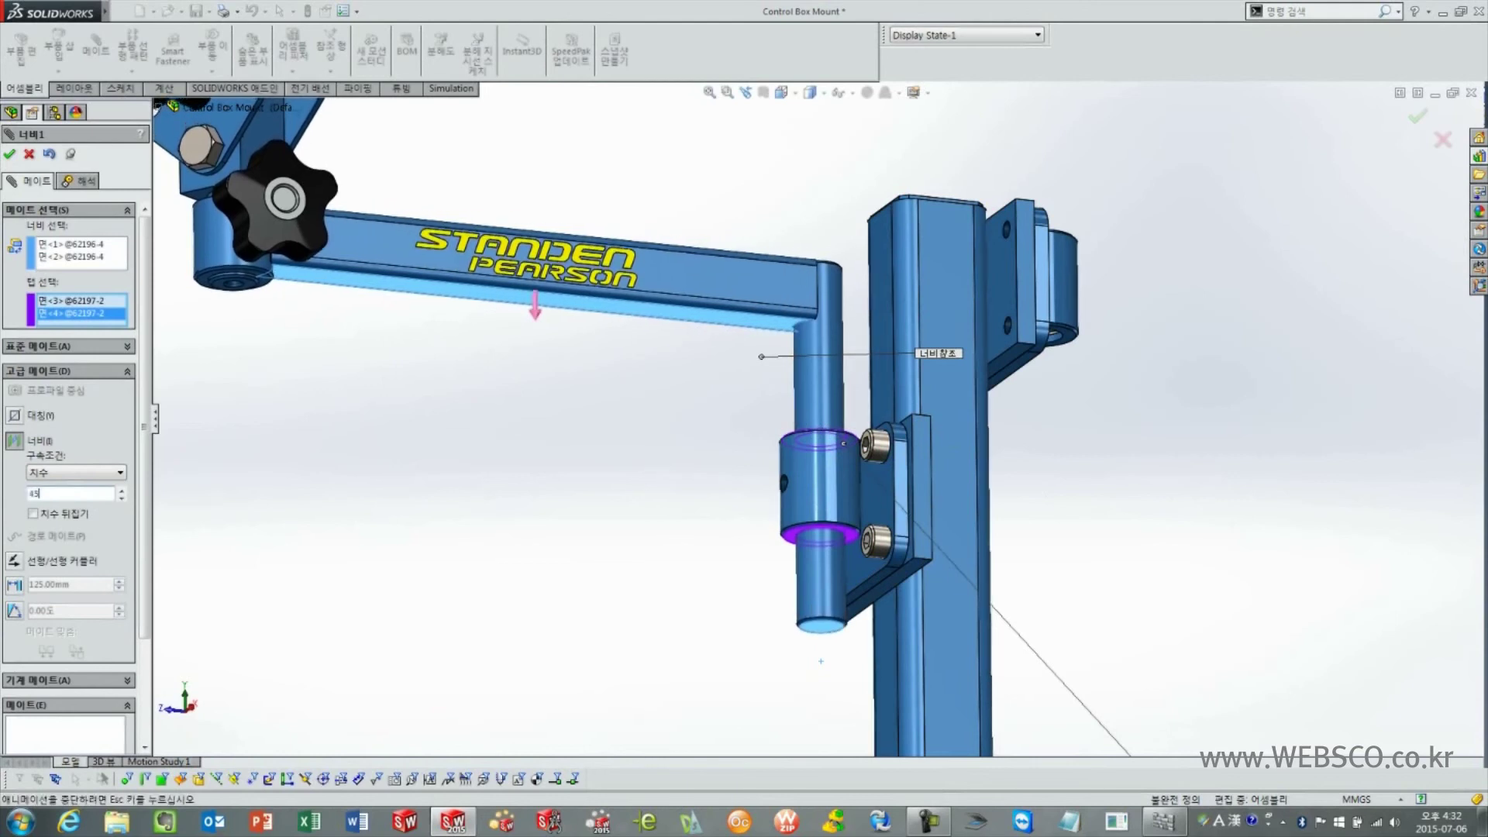
Try a 40% Percent constraint, then set it to Free and accept the width mate.
{"action": "left_click", "coordinate": [47, 473]}
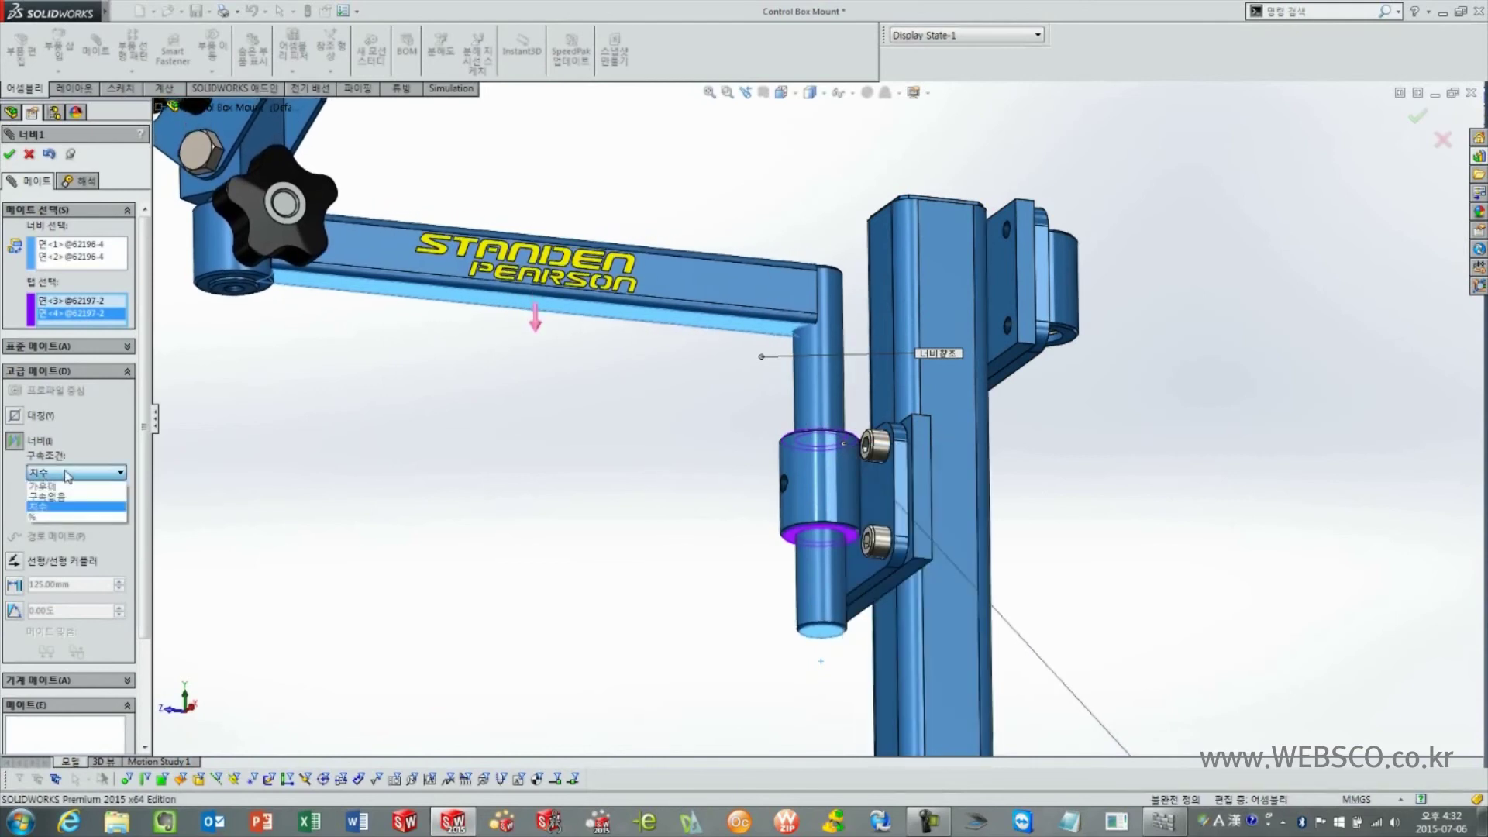
{"action": "left_click", "coordinate": [68, 516]}
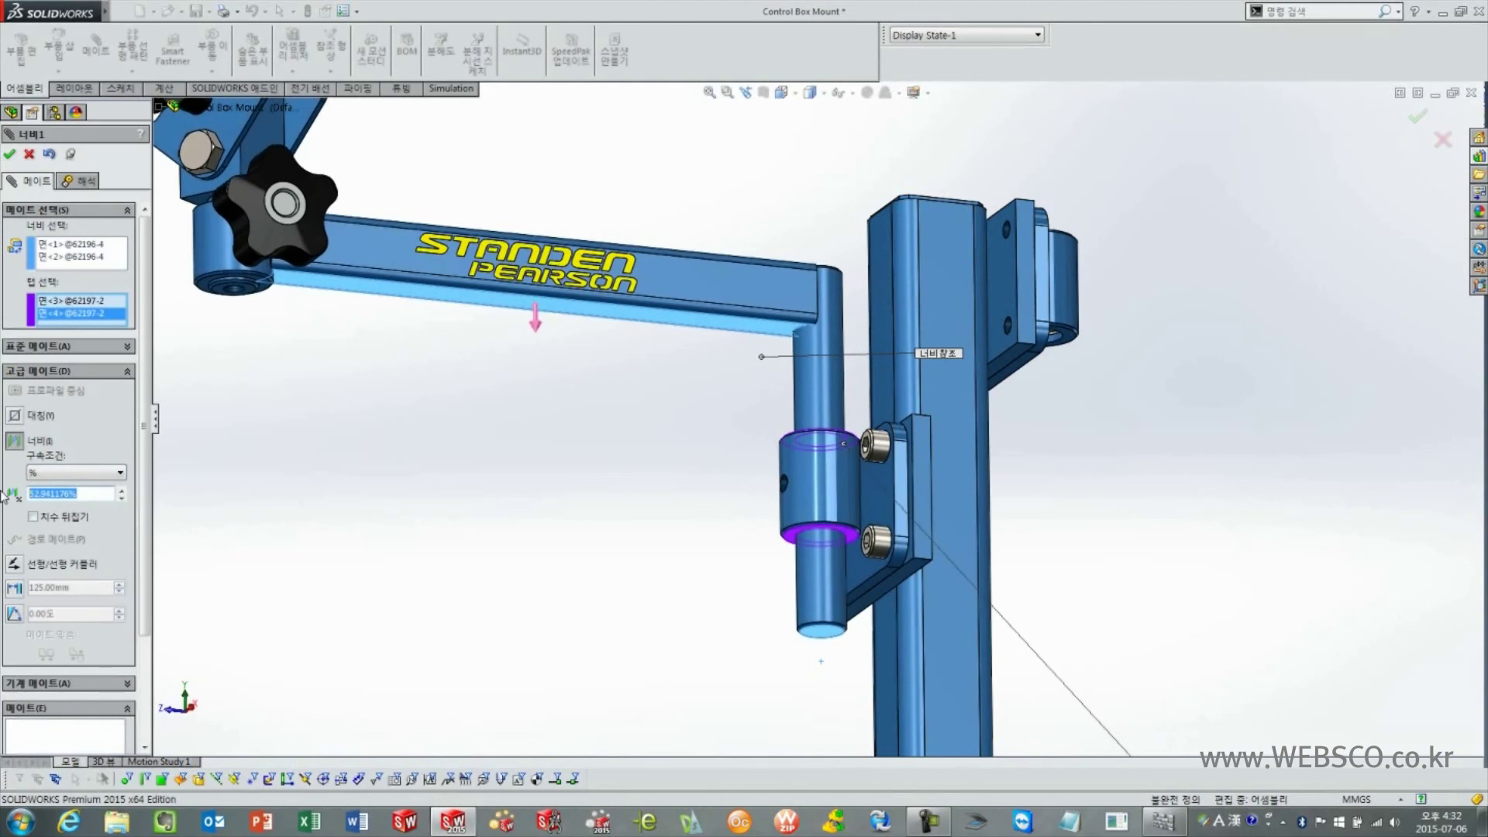
{"action": "type", "text": "40"}
{"action": "key", "text": "Return"}
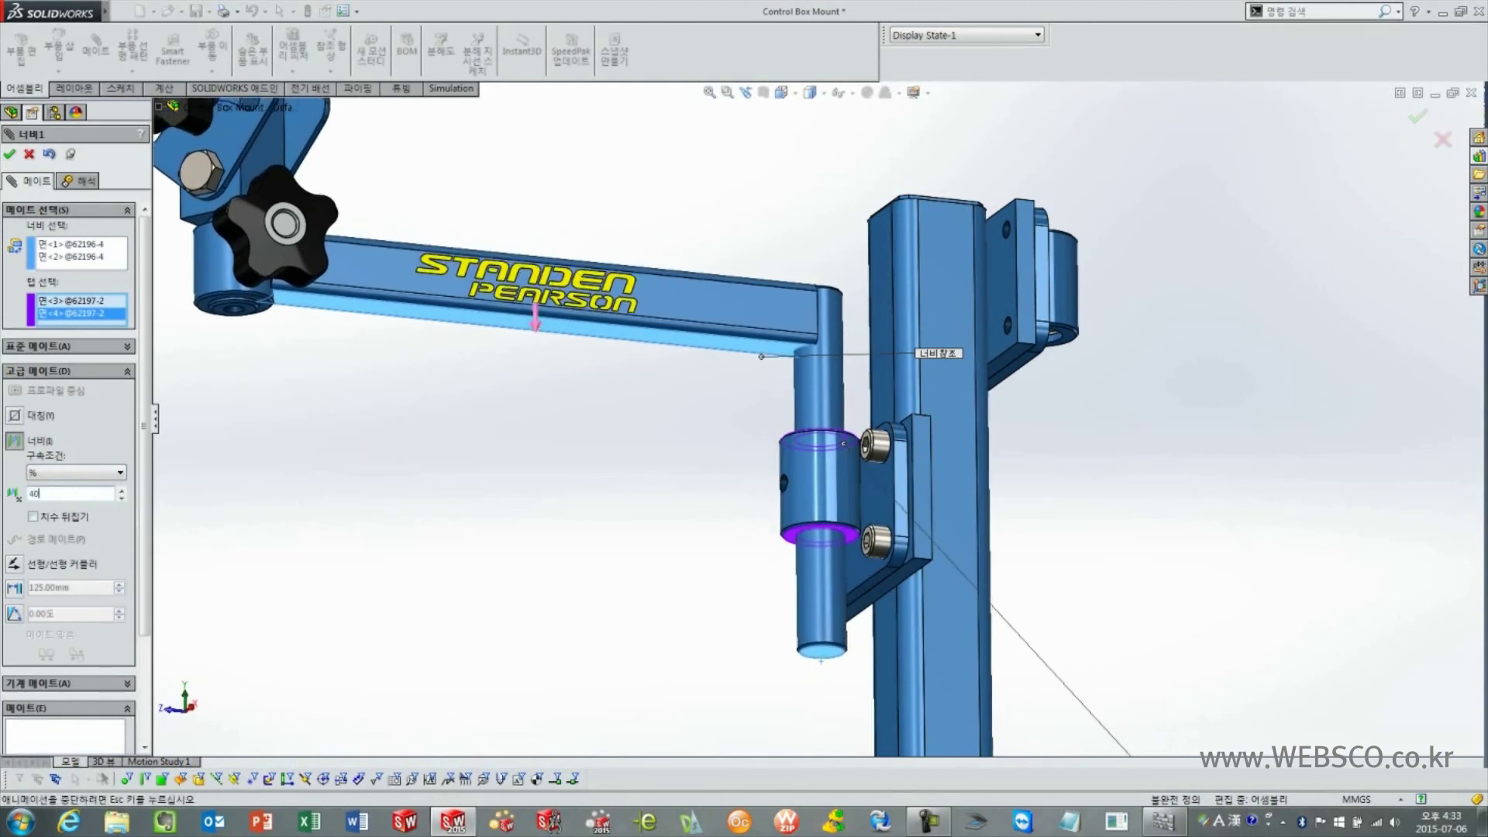
{"action": "middle_click_drag", "start_coordinate": [632, 445], "coordinate": [626, 558]}
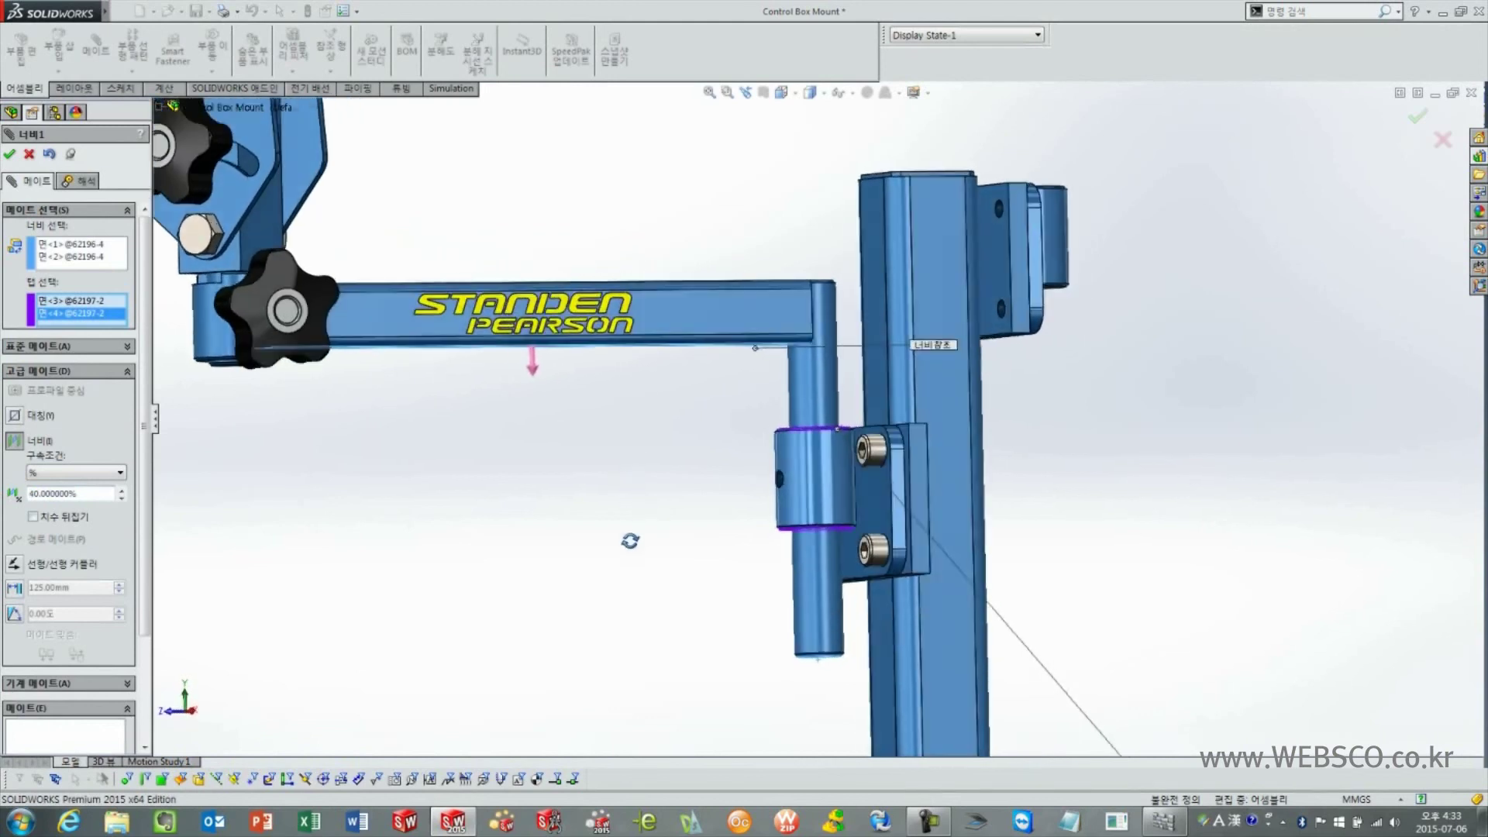
{"action": "left_click", "coordinate": [102, 472]}
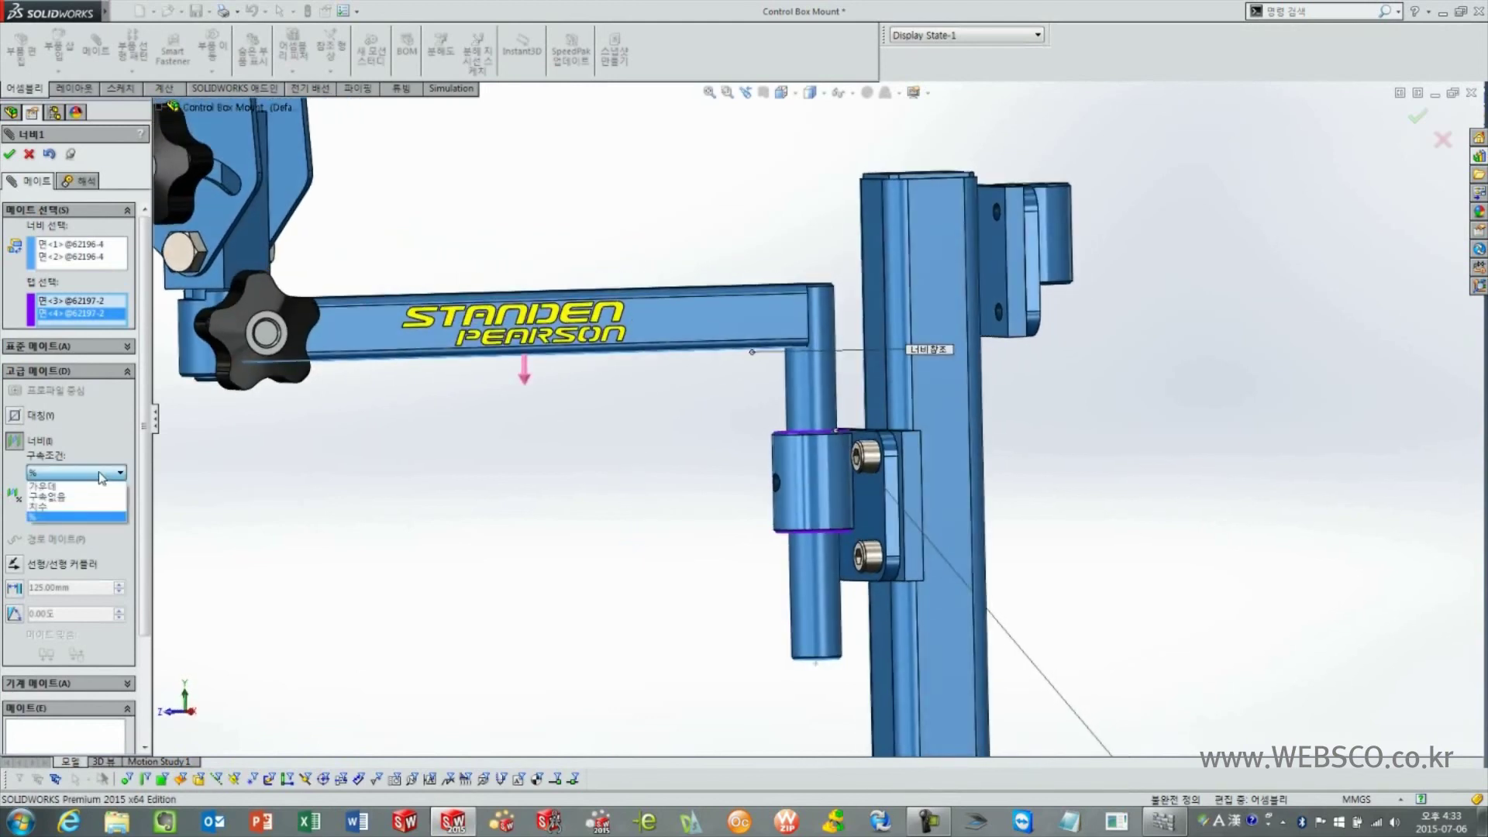
{"action": "left_click", "coordinate": [98, 497]}
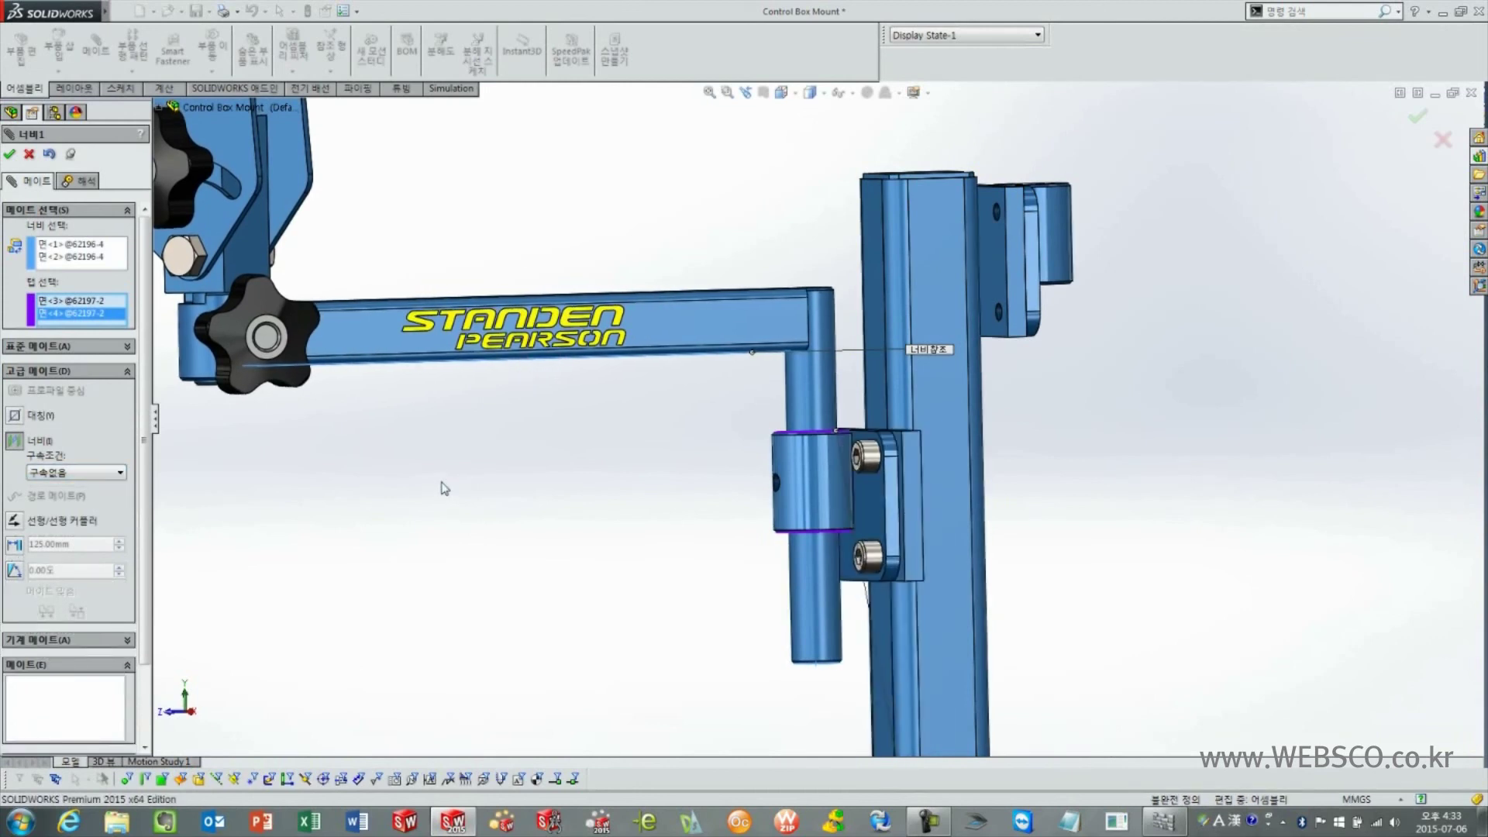
{"action": "left_click", "coordinate": [9, 154]}
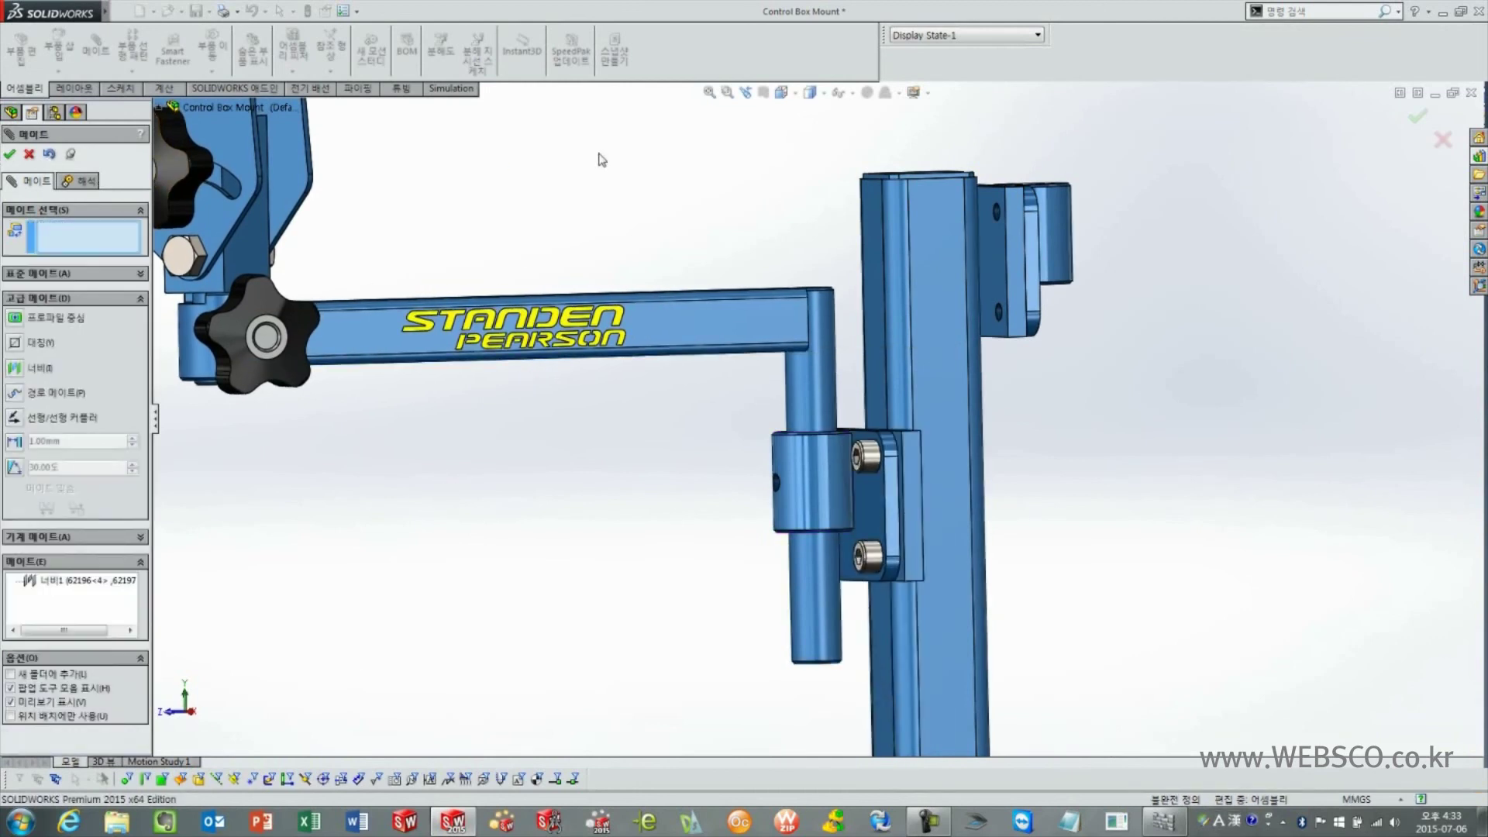
Swing the arm around the post by dragging its rod, then view the stand isometrically.
{"action": "scroll", "coordinate": [719, 341], "scroll_direction": "up", "scroll_amount": 1}
{"action": "key", "text": "Escape"}
{"action": "scroll", "coordinate": [812, 406], "scroll_direction": "up", "scroll_amount": 2}
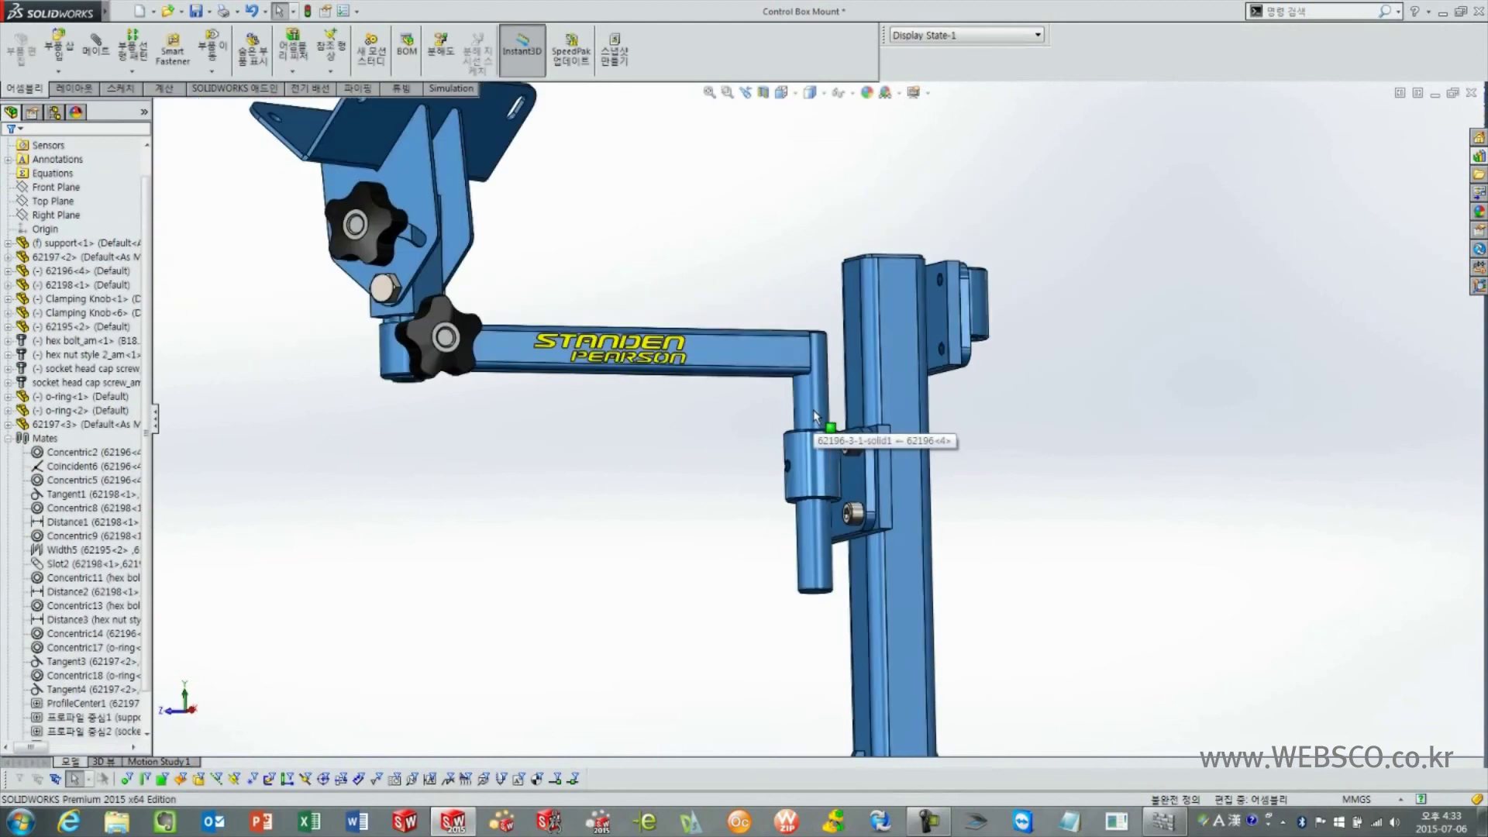
{"action": "left_click", "coordinate": [811, 408]}
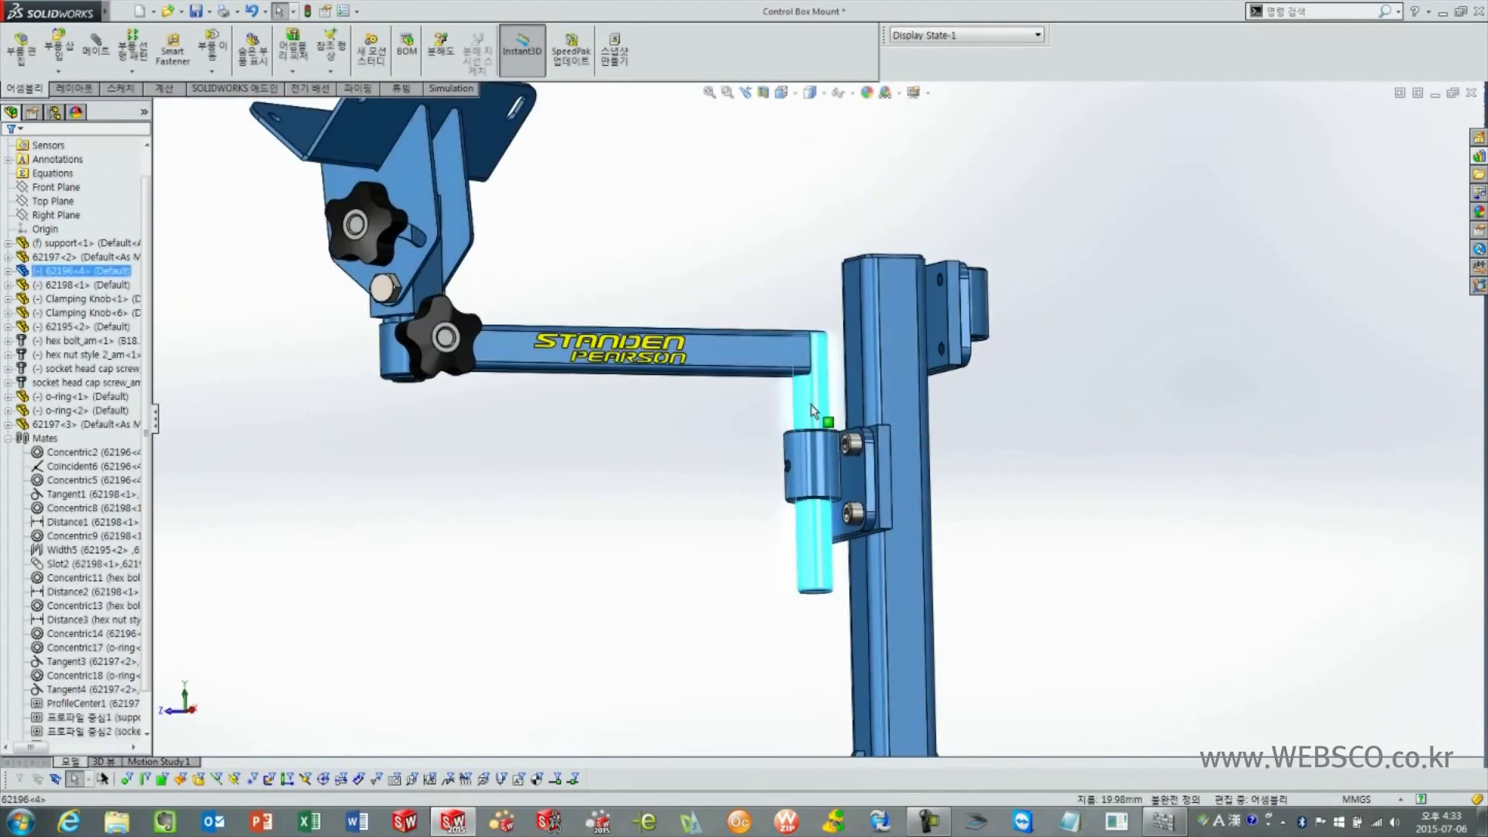
{"action": "mouse_move", "coordinate": [811, 411]}
{"action": "left_mouse_down"}
{"action": "mouse_move", "coordinate": [822, 257]}
{"action": "mouse_move", "coordinate": [798, 393]}
{"action": "mouse_move", "coordinate": [626, 468]}
{"action": "left_mouse_up"}
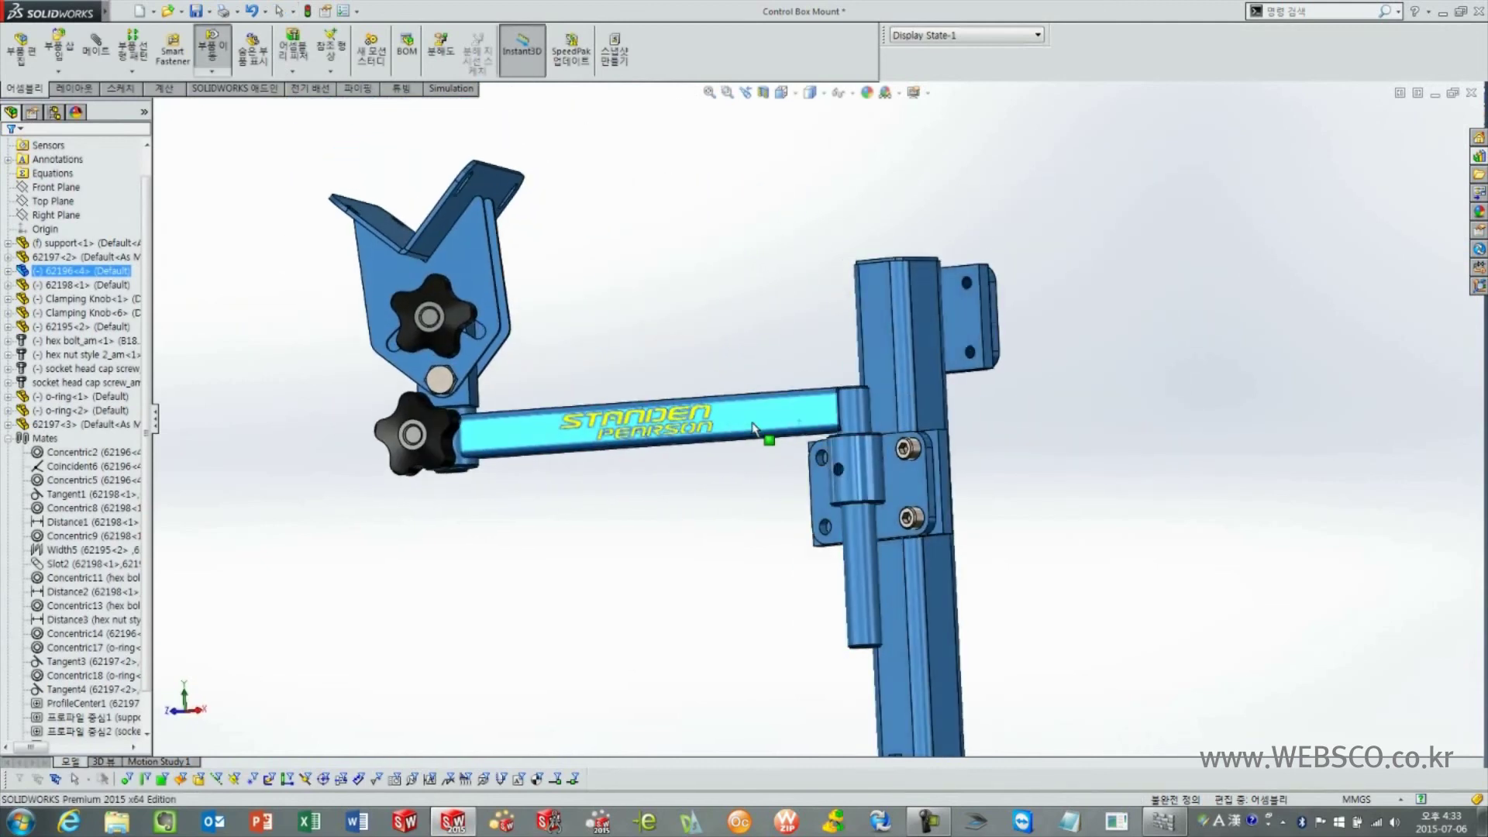
{"action": "mouse_move", "coordinate": [626, 468]}
{"action": "left_mouse_down"}
{"action": "mouse_move", "coordinate": [820, 421]}
{"action": "mouse_move", "coordinate": [873, 545]}
{"action": "mouse_move", "coordinate": [876, 422]}
{"action": "mouse_move", "coordinate": [819, 492]}
{"action": "left_mouse_up"}
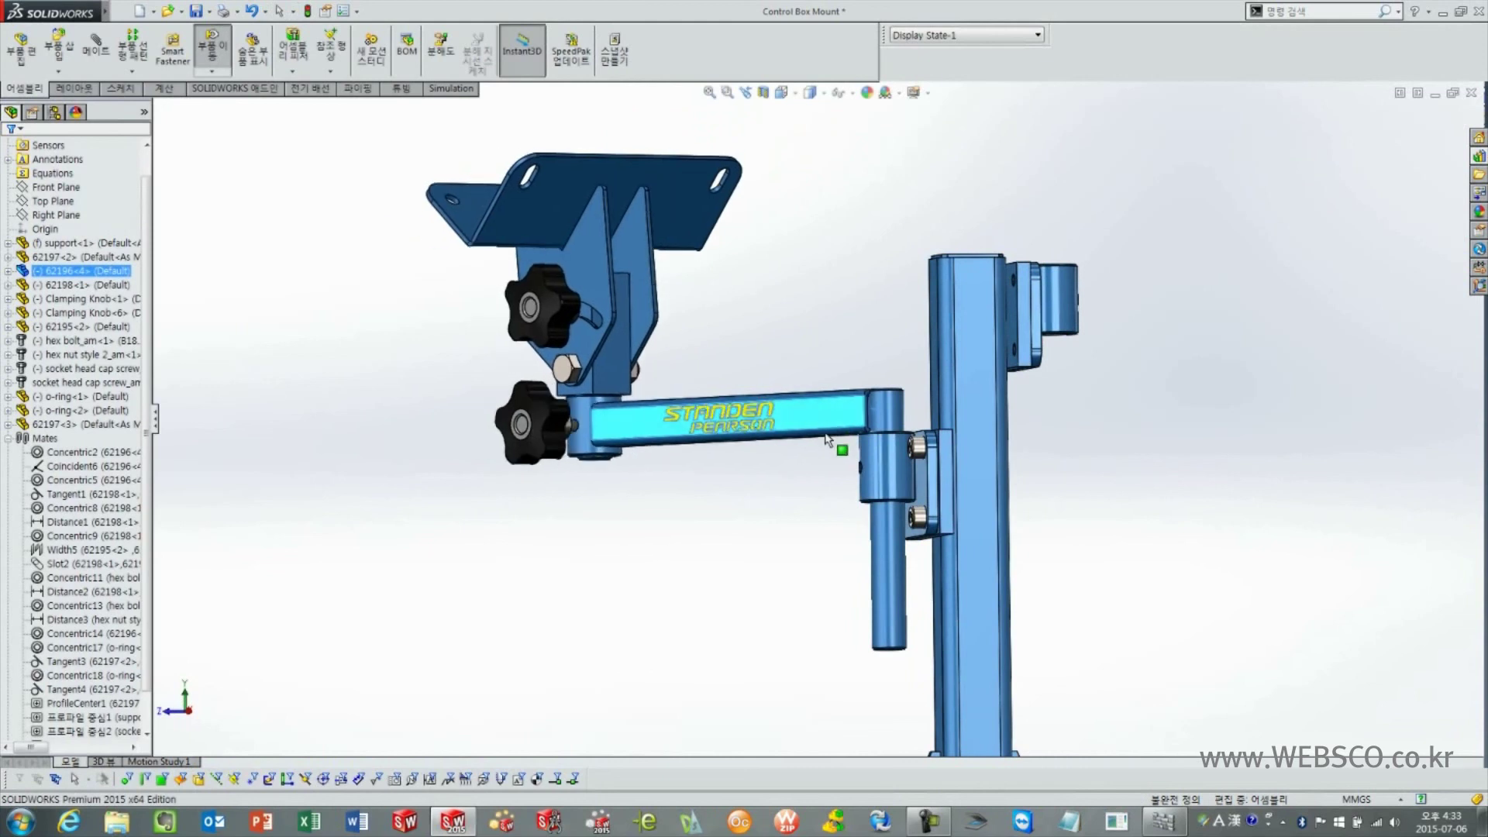
{"action": "mouse_move", "coordinate": [819, 492]}
{"action": "middle_mouse_down"}
{"action": "mouse_move", "coordinate": [833, 471]}
{"action": "mouse_move", "coordinate": [883, 474]}
{"action": "mouse_move", "coordinate": [899, 546]}
{"action": "middle_mouse_up"}
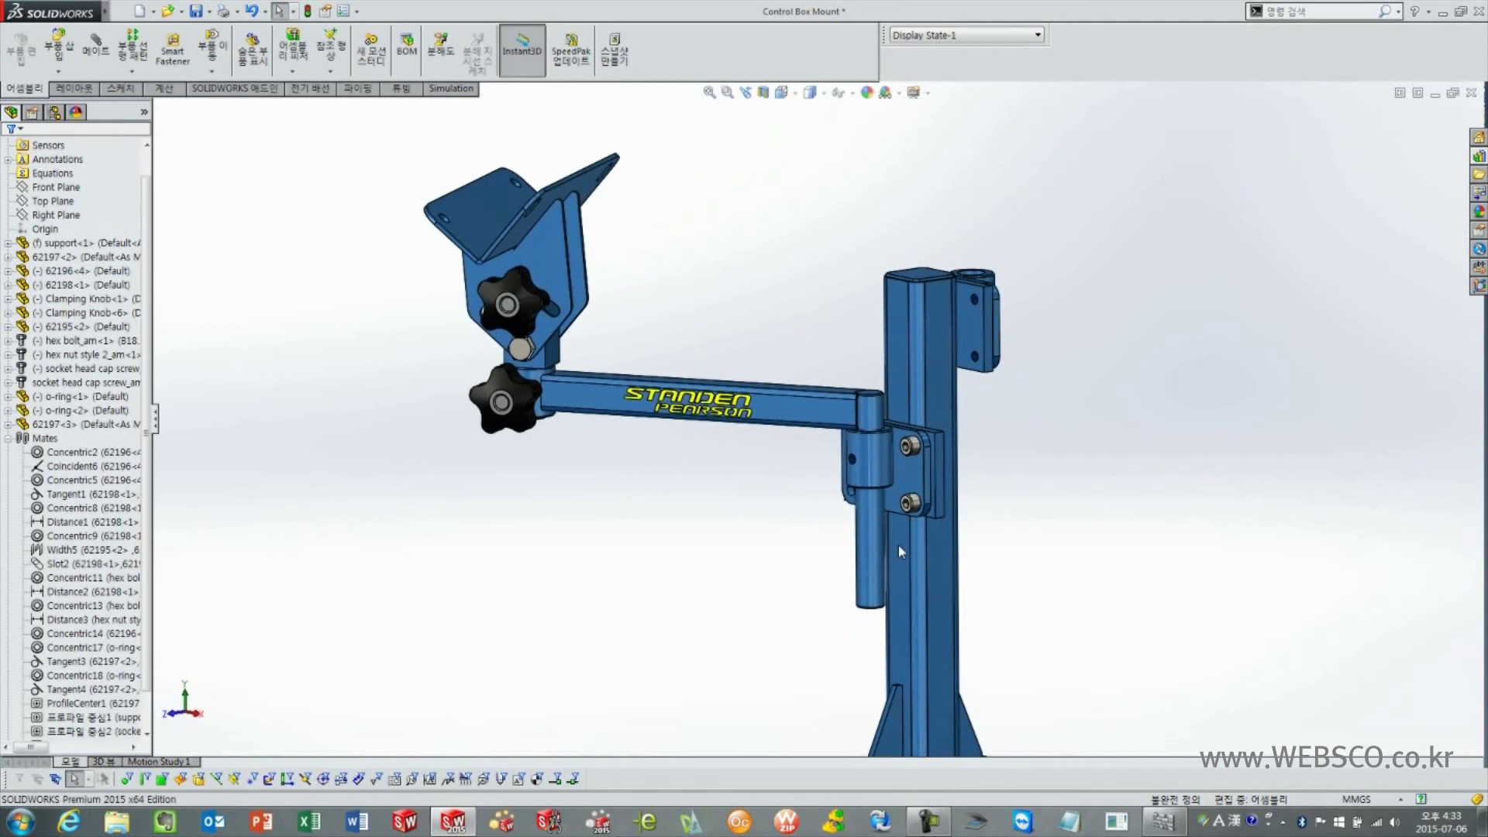
{"action": "key", "text": "ctrl+7"}
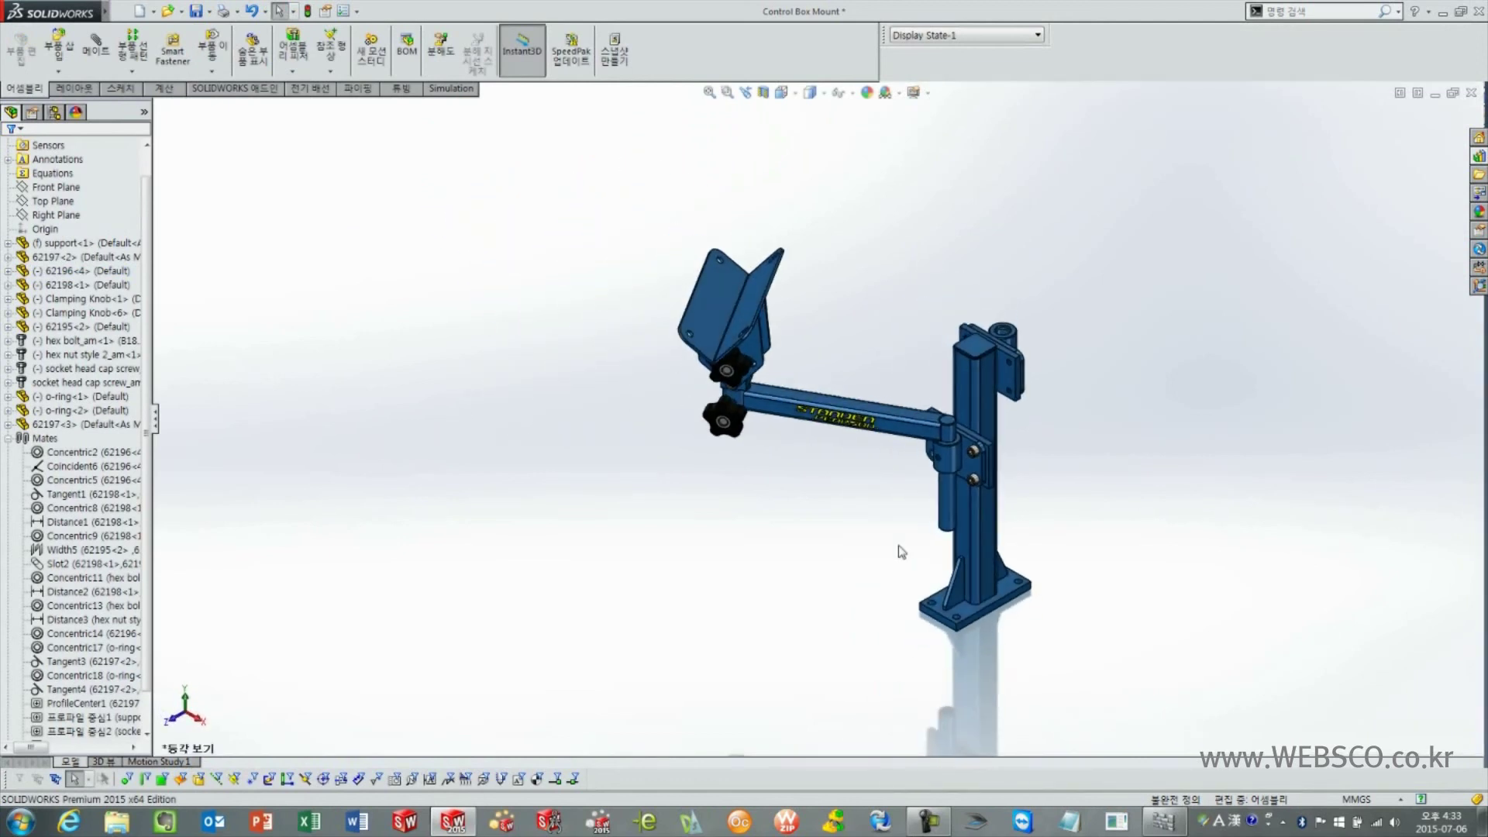